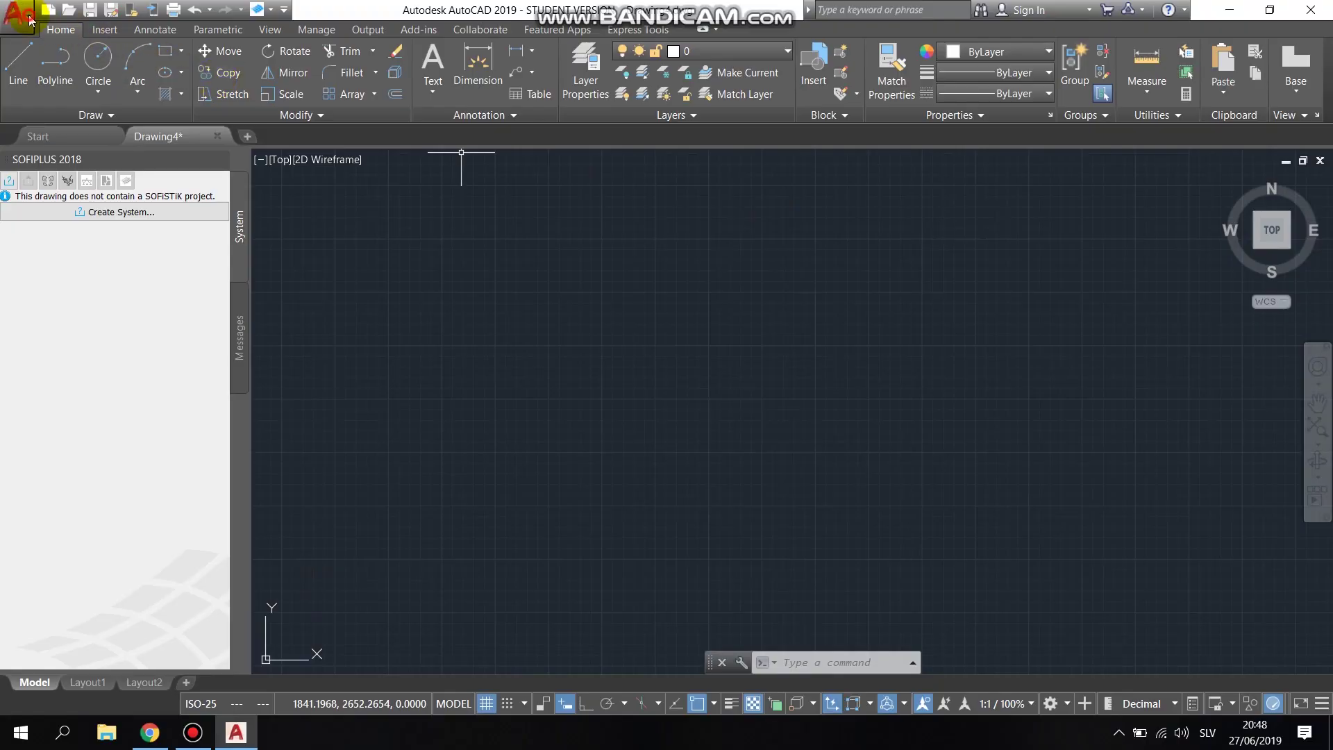
Save the drawing as Beam in the Sofistik 1 folder, in AutoCAD 2018 Drawing format.
{"action": "left_click", "coordinate": [14, 14]}
{"action": "mouse_move", "coordinate": [113, 230]}
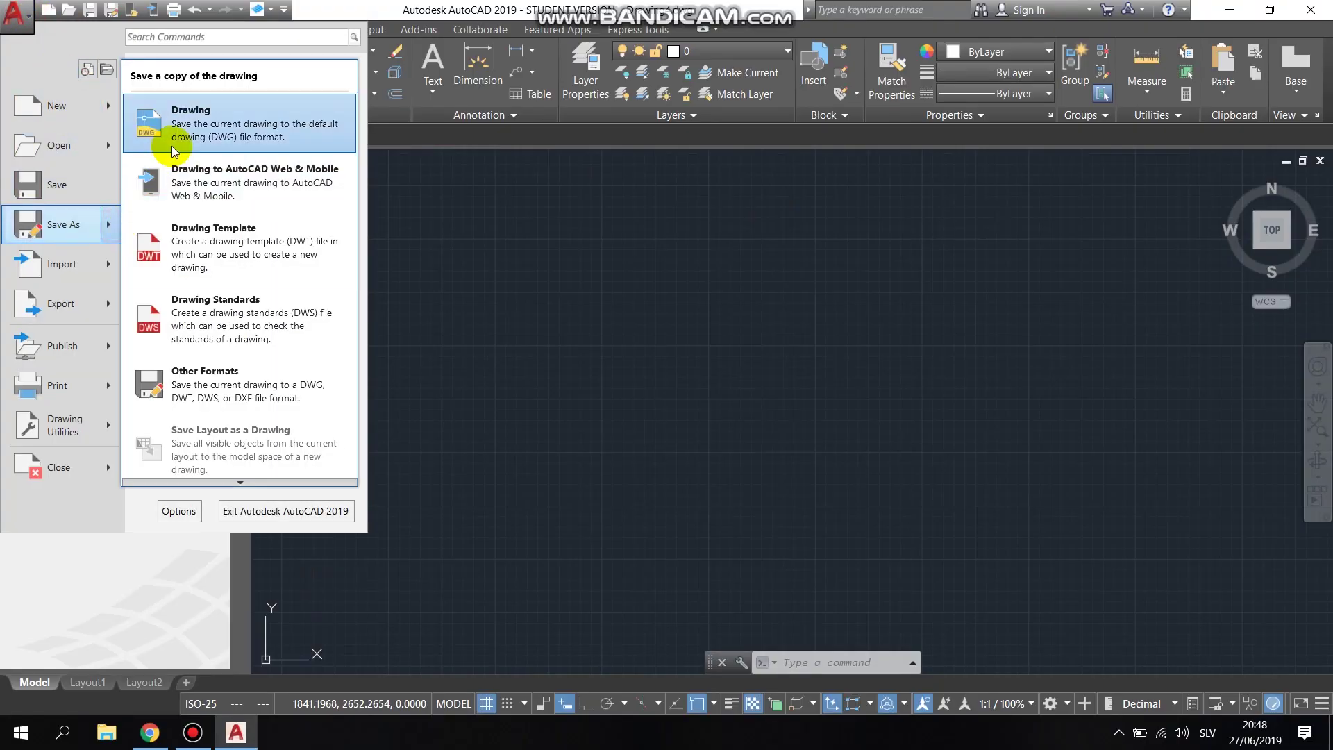
{"action": "left_click", "coordinate": [170, 139]}
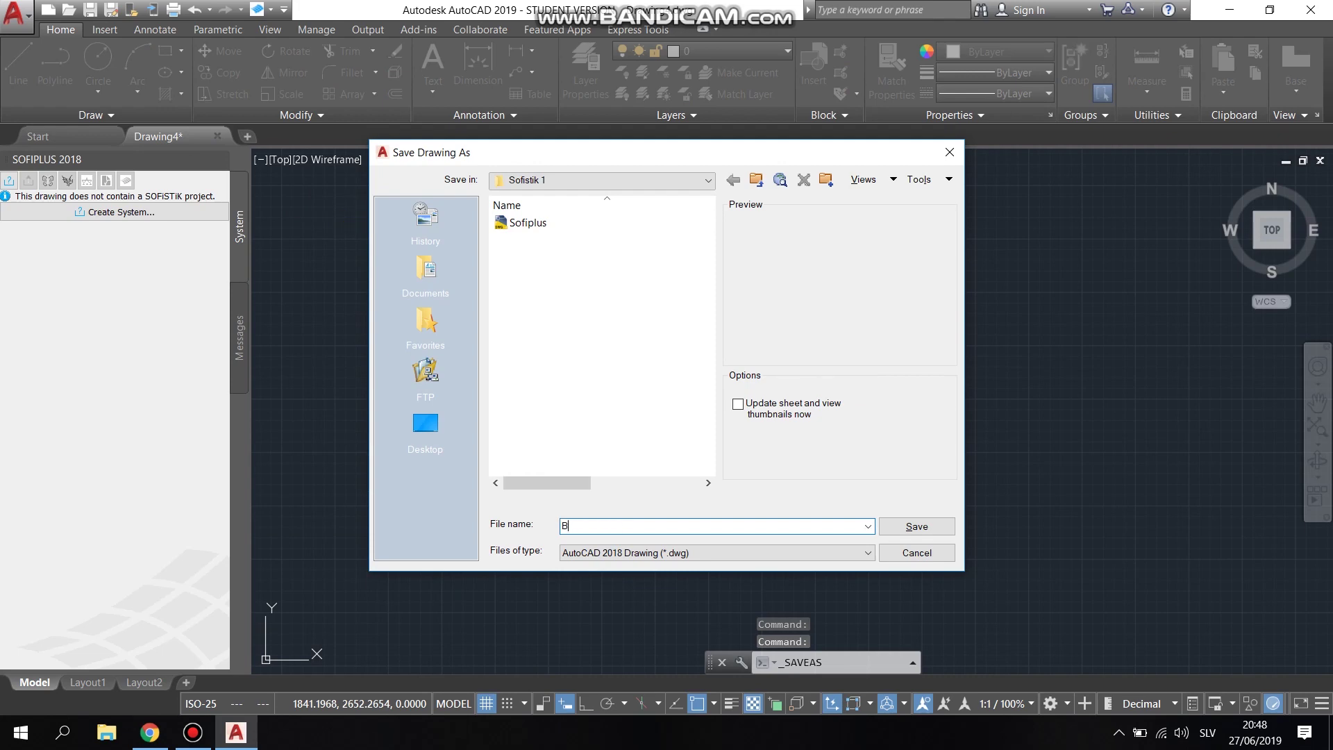
{"action": "left_click", "coordinate": [917, 527]}
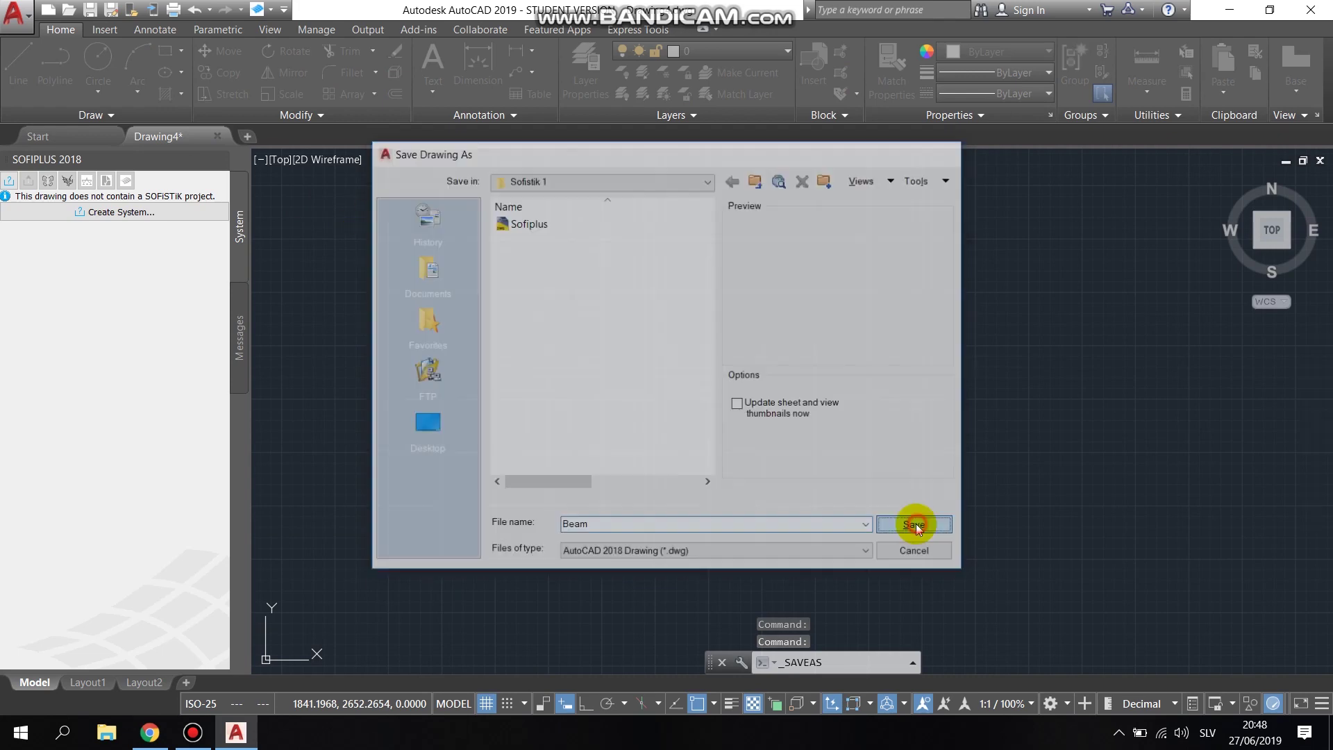
Create a new SOFiSTiK system titled Beam with the EN 1992-2004 design code.
{"action": "left_click", "coordinate": [123, 213]}
{"action": "type", "text": "Beam"}
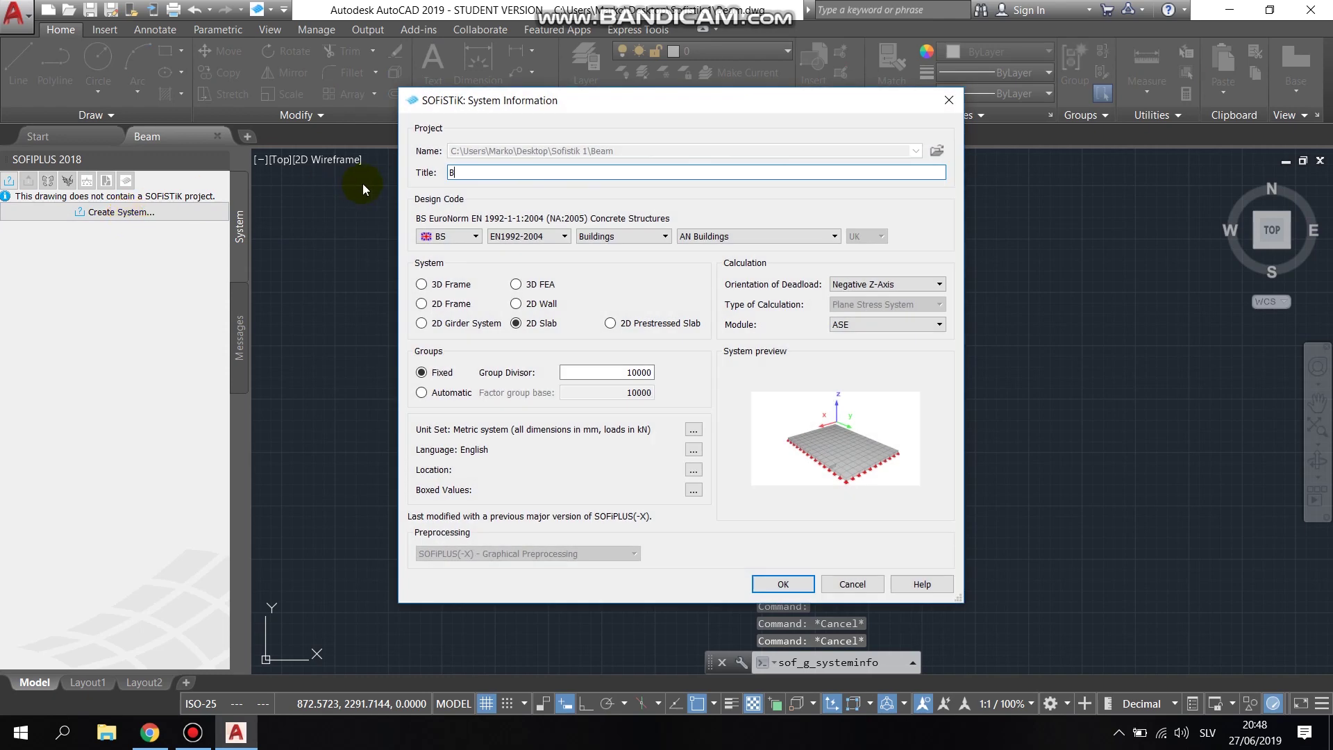
{"action": "left_click", "coordinate": [457, 237]}
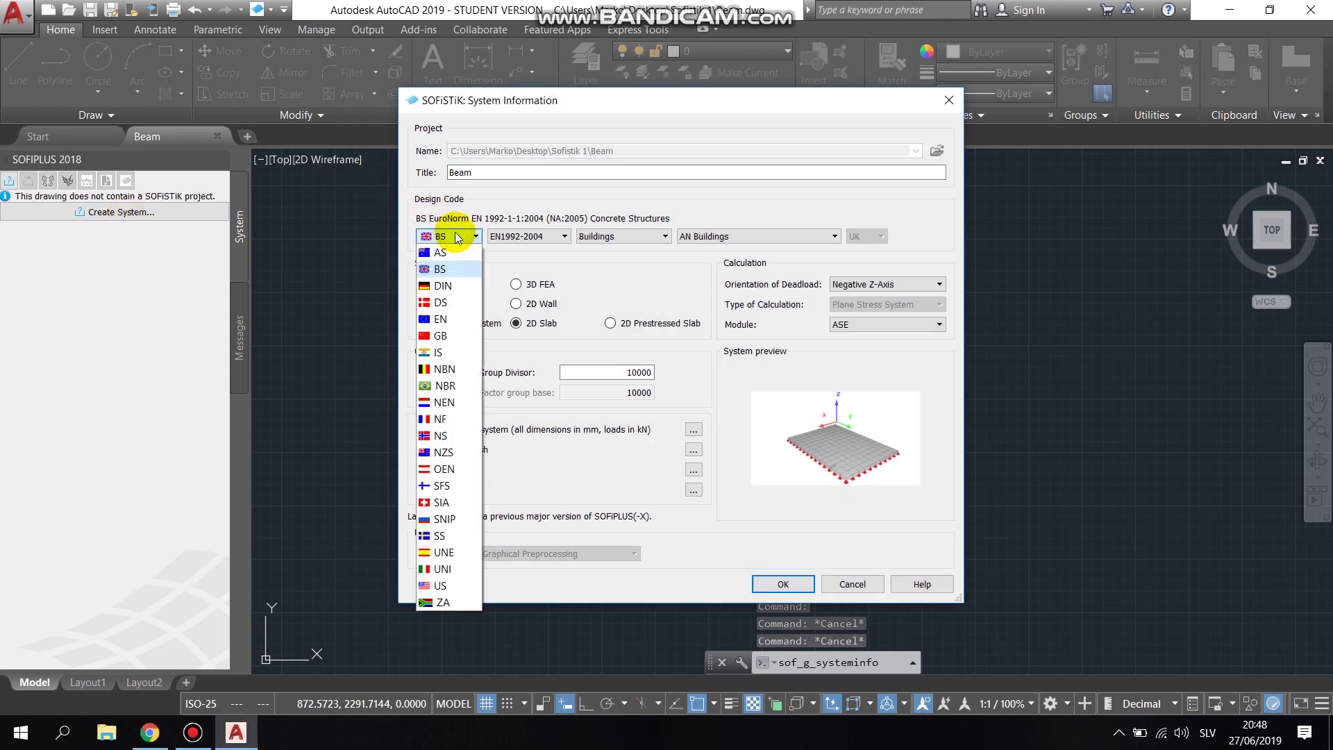
{"action": "left_click", "coordinate": [457, 323]}
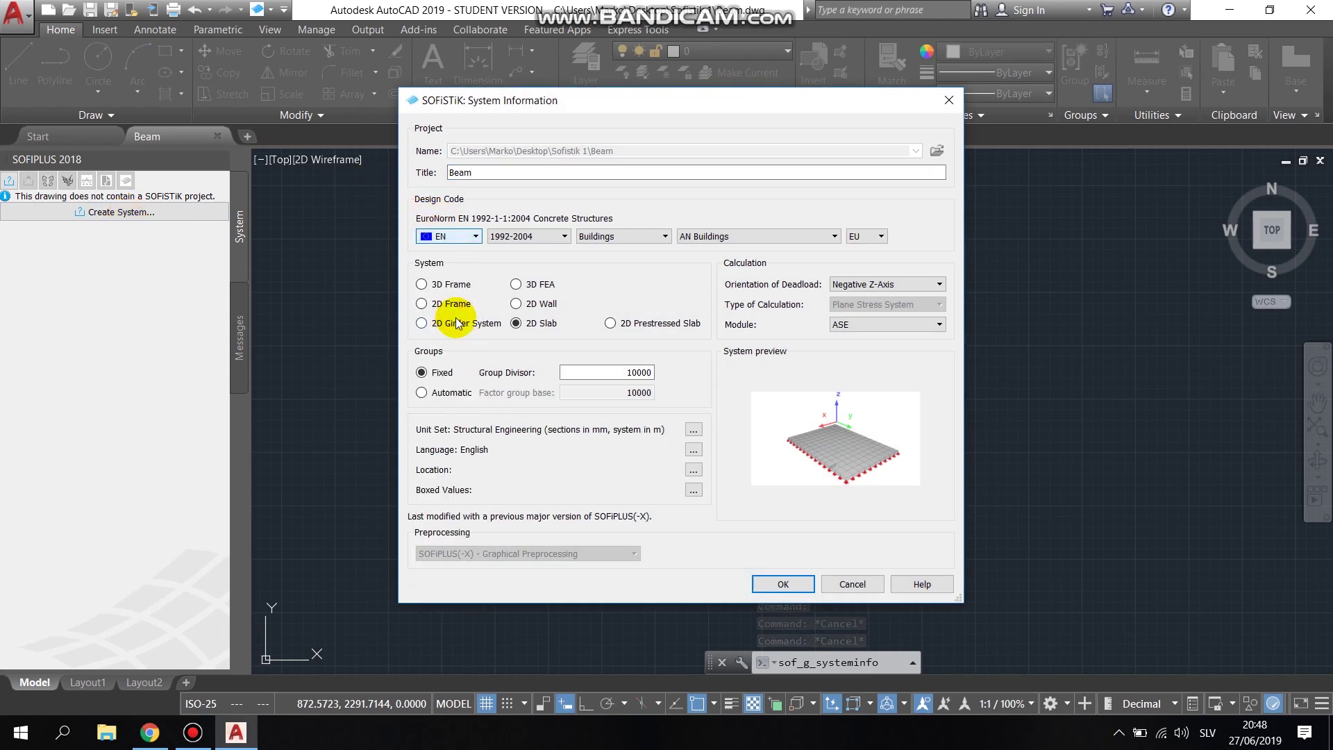
{"action": "left_click", "coordinate": [535, 238]}
{"action": "left_click", "coordinate": [540, 257]}
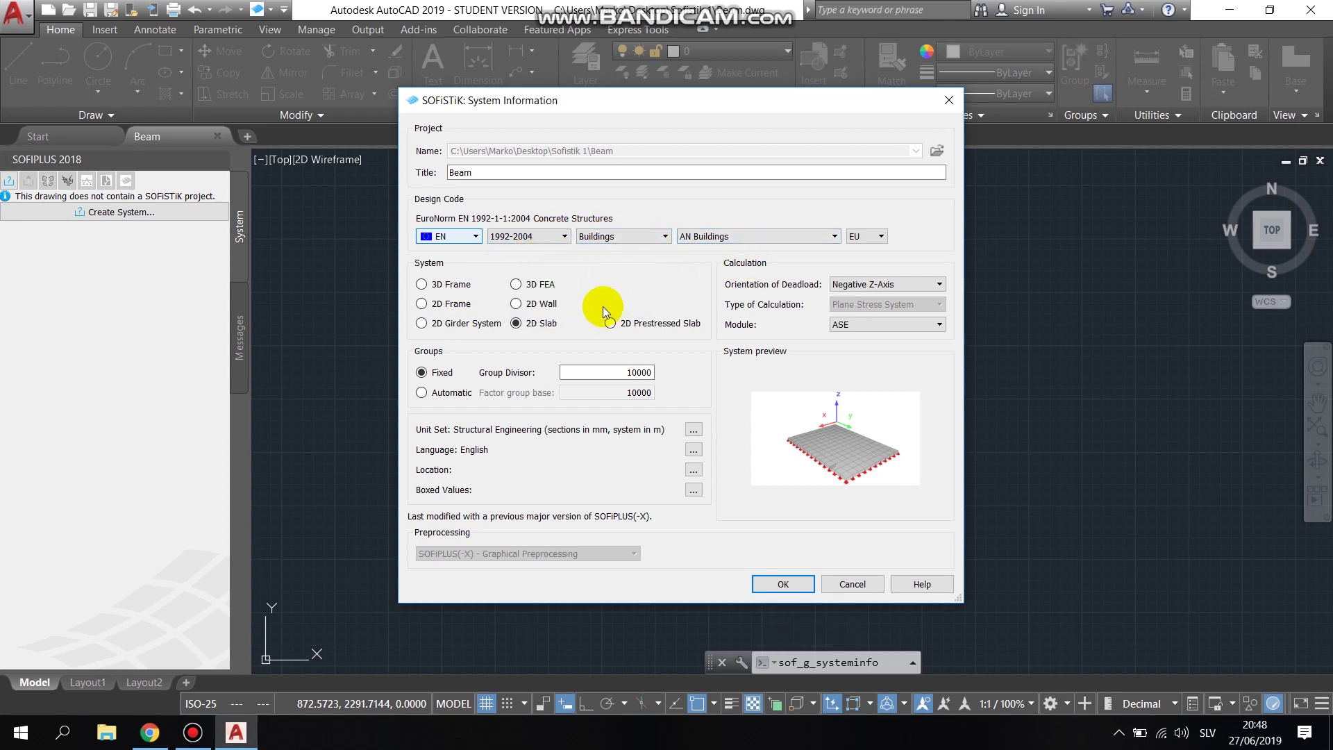
Set the system type to 3D FEA, the deadload orientation to Negative Z-Axis and the group divisor to 100000.
{"action": "left_click", "coordinate": [452, 284]}
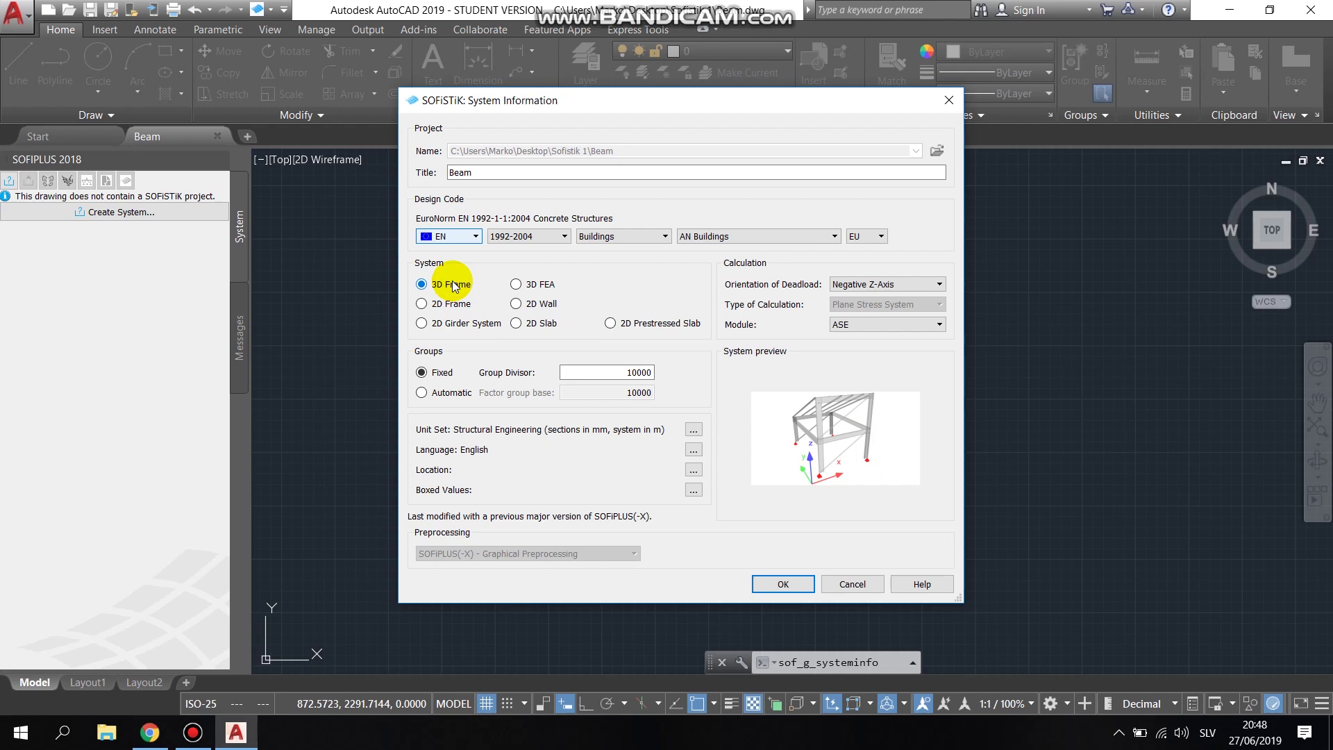
{"action": "left_click", "coordinate": [529, 286]}
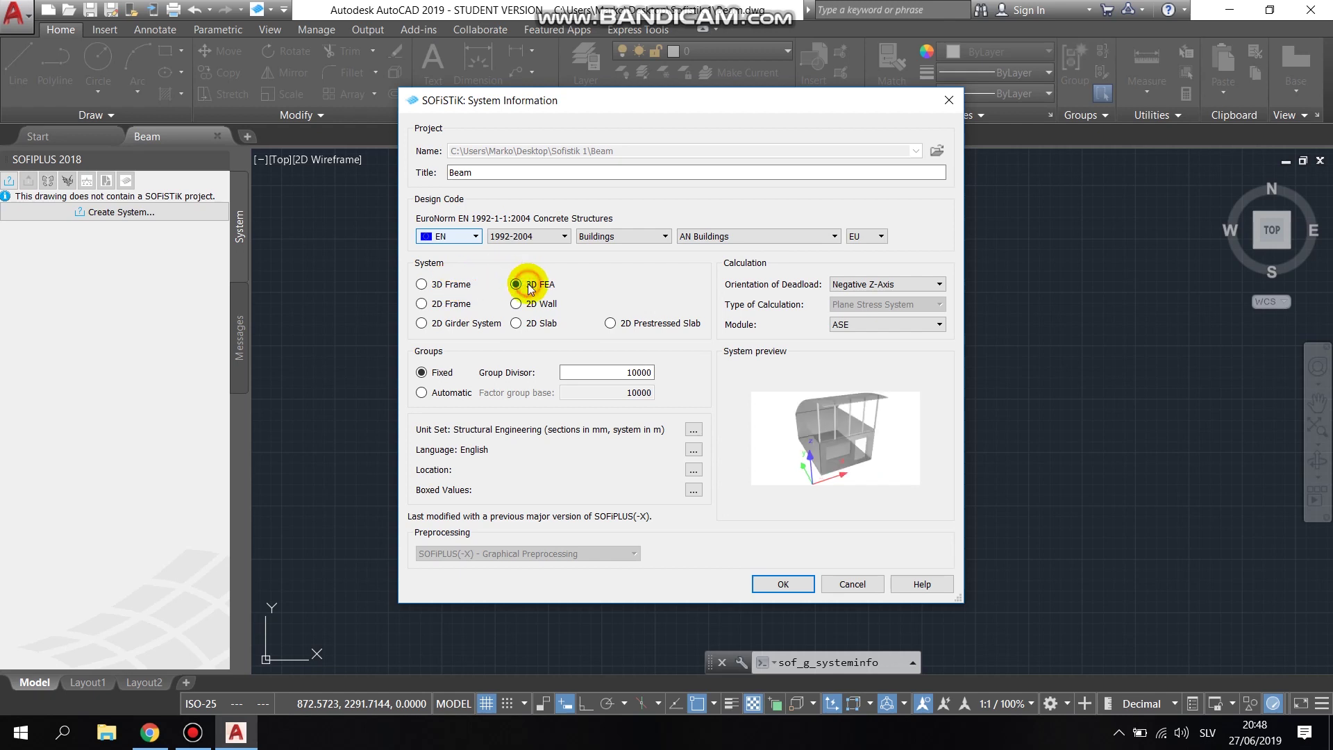
{"action": "left_click", "coordinate": [882, 285]}
{"action": "left_click", "coordinate": [877, 377]}
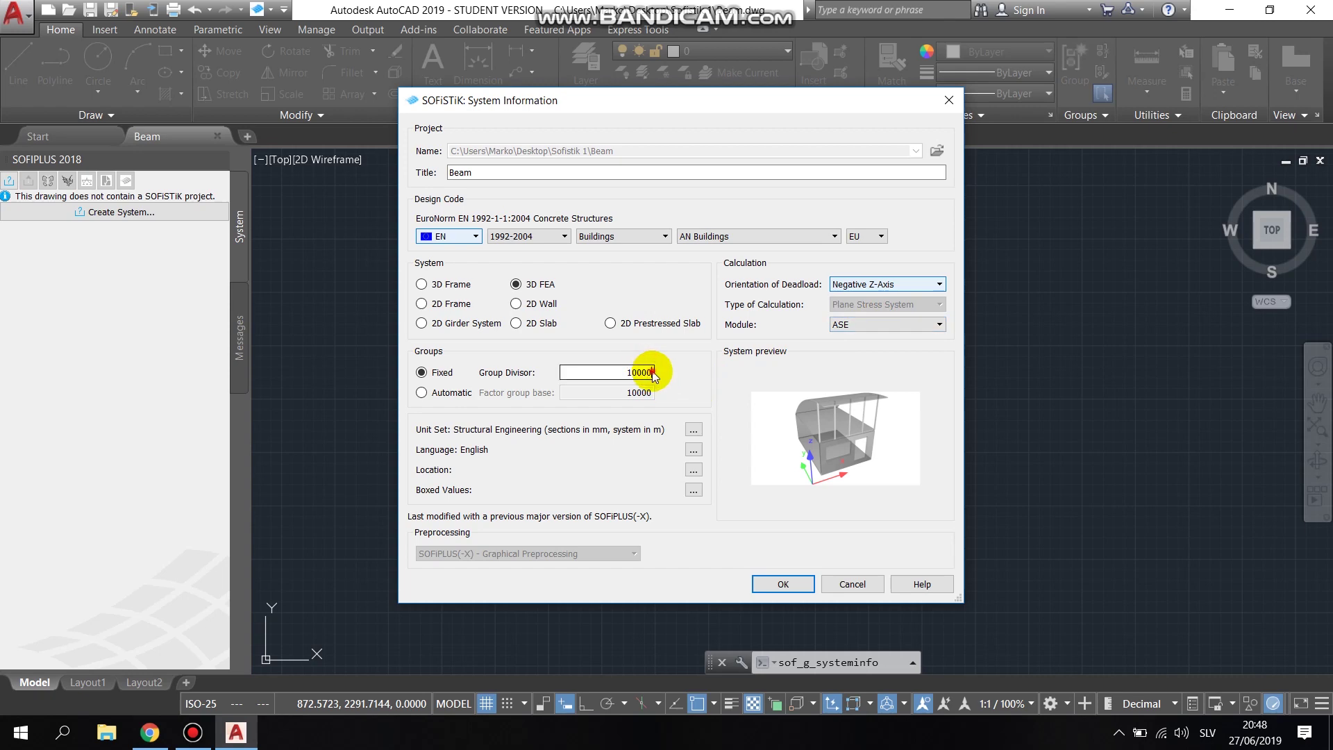
{"action": "type", "text": "0"}
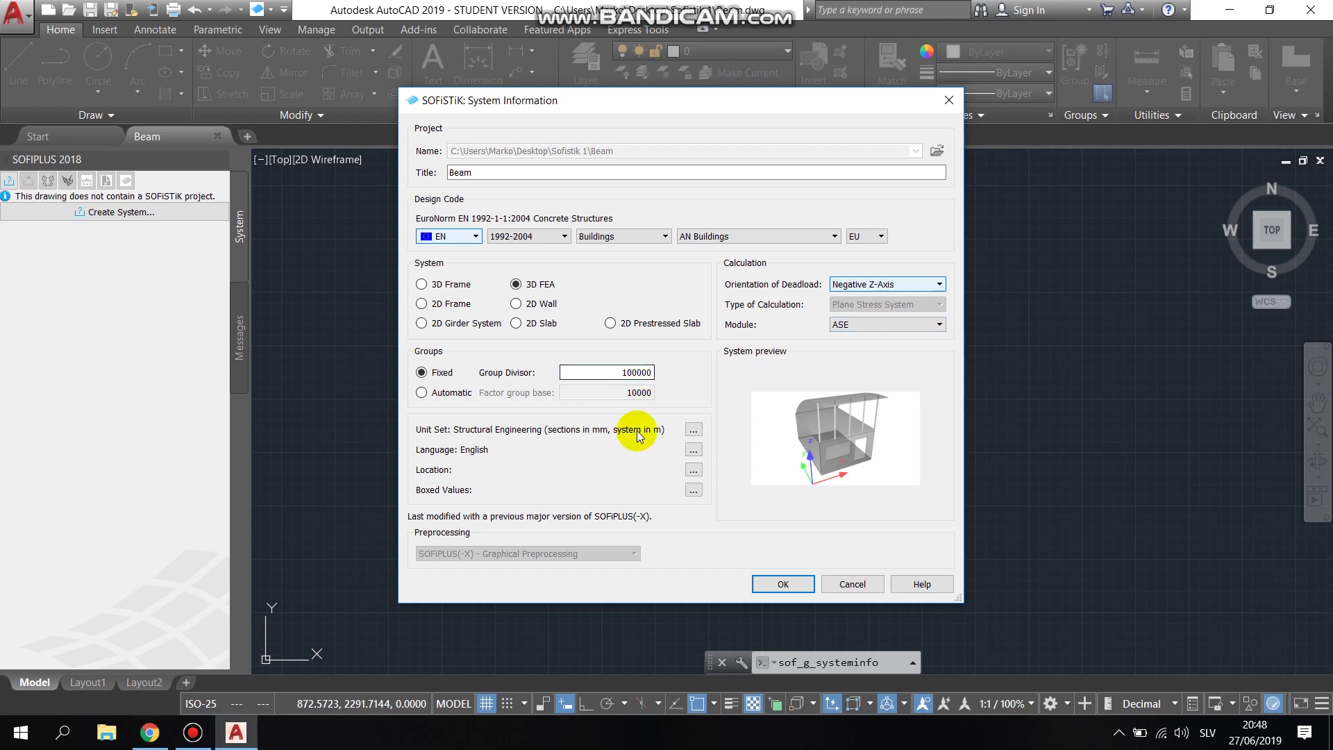
Apply the Standard units set (m, kN, sec) and confirm the system information.
{"action": "left_click", "coordinate": [693, 429]}
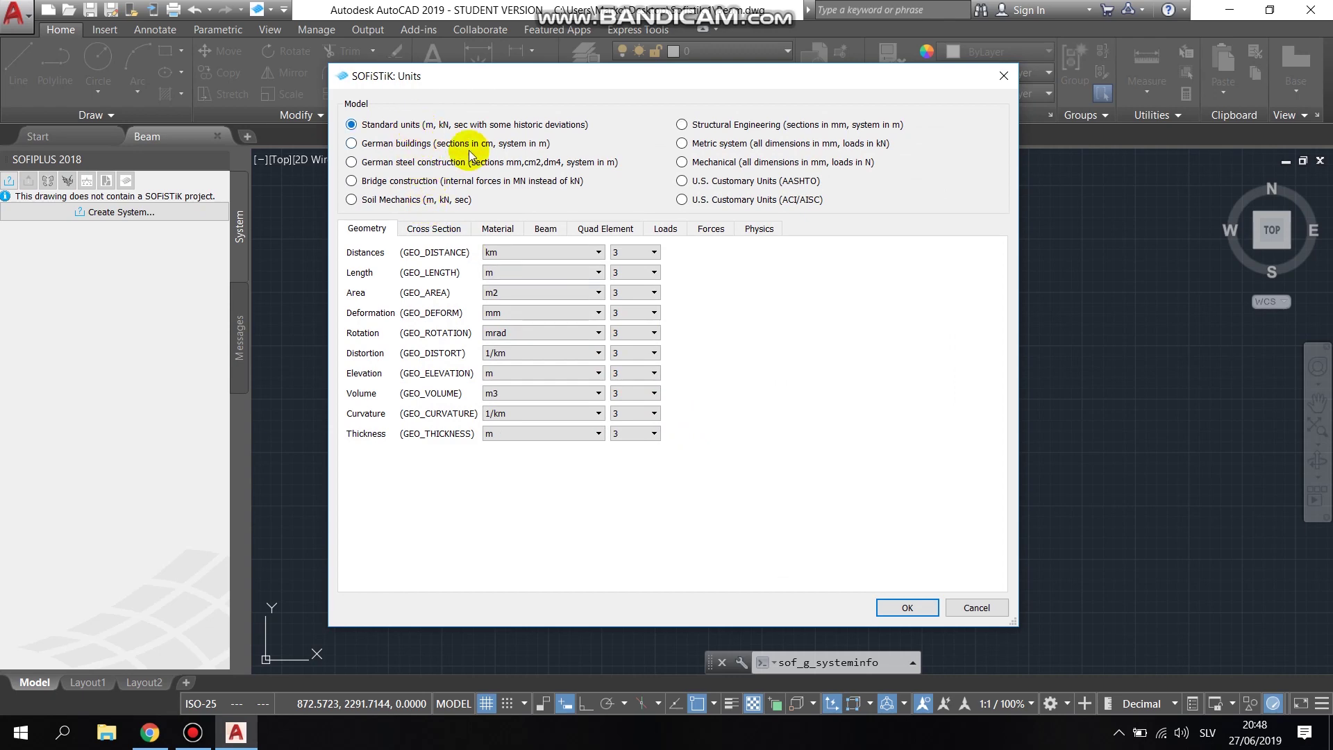
{"action": "left_click", "coordinate": [910, 608]}
{"action": "left_click", "coordinate": [783, 584]}
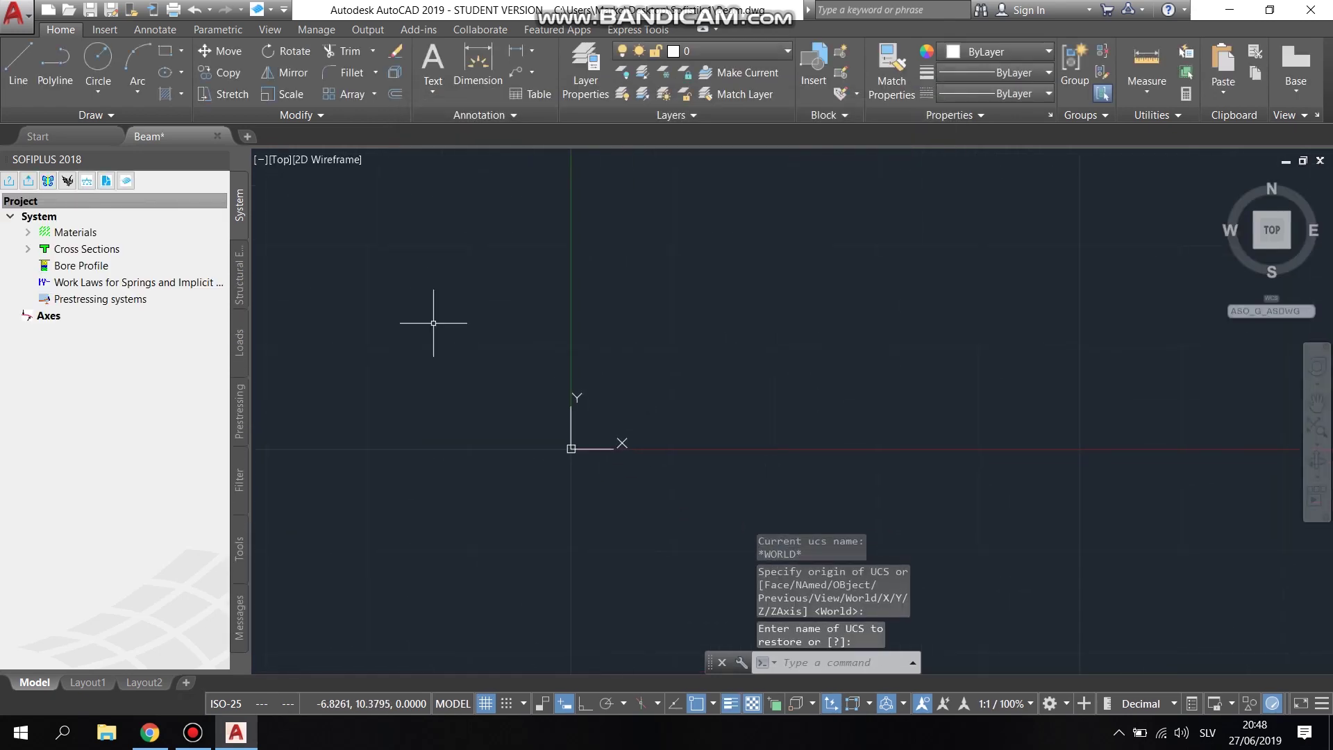
Check the type and classification of material 1, C 25/30, with EN 1992 Standard Concrete and class 25 selected.
{"action": "left_click", "coordinate": [28, 232]}
{"action": "left_click", "coordinate": [101, 250]}
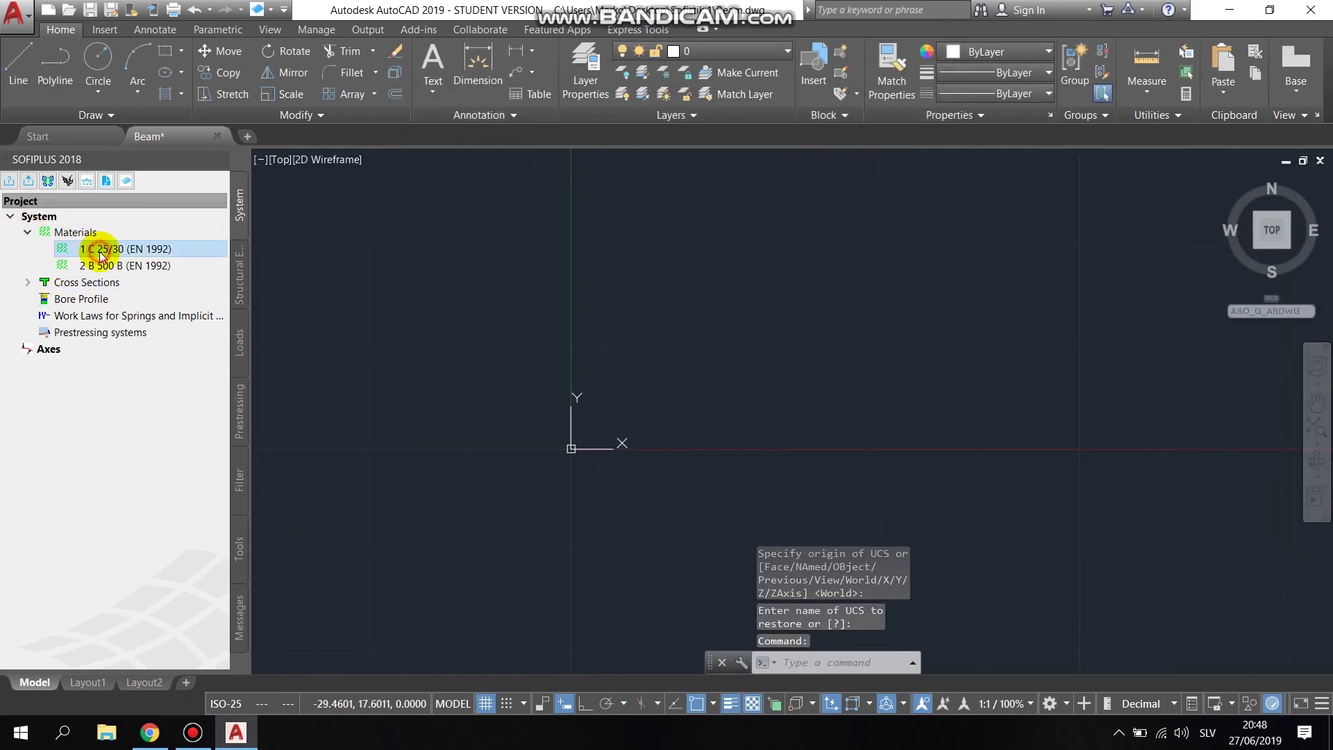
{"action": "double_click", "coordinate": [107, 256]}
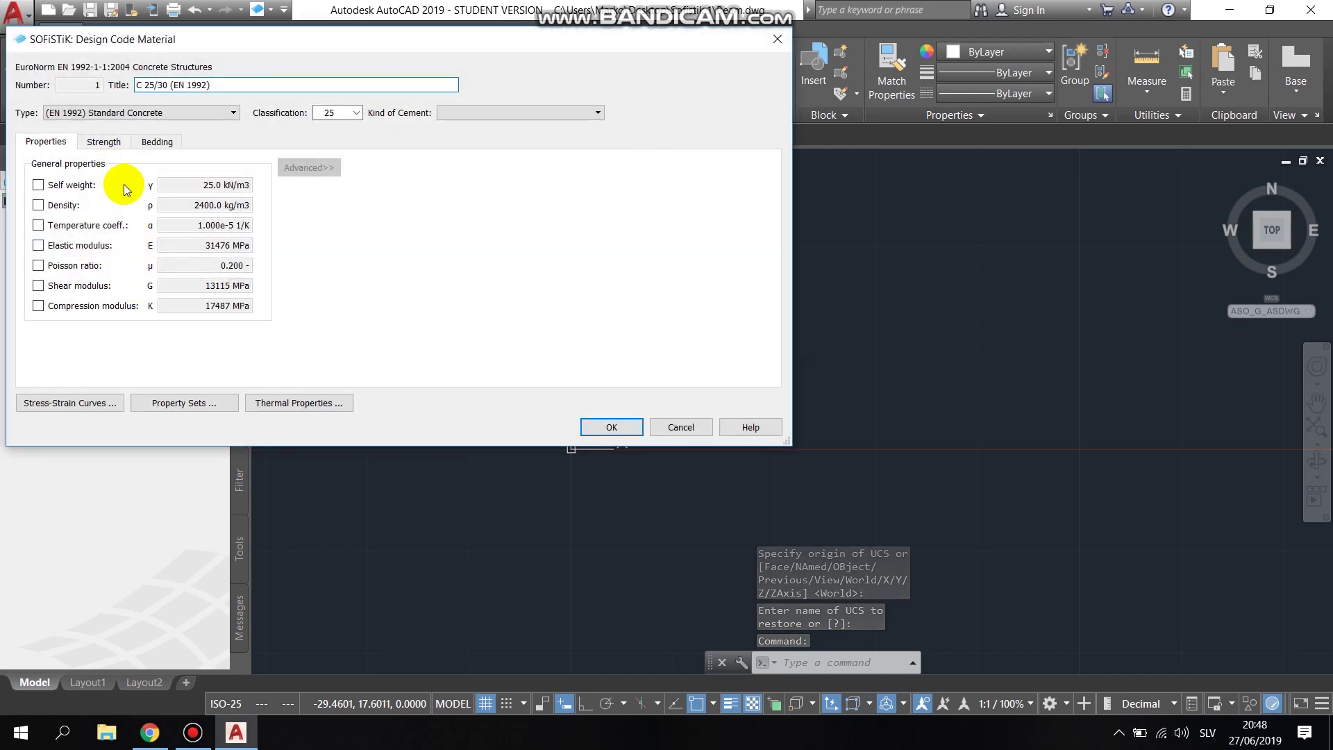
{"action": "left_click", "coordinate": [173, 112]}
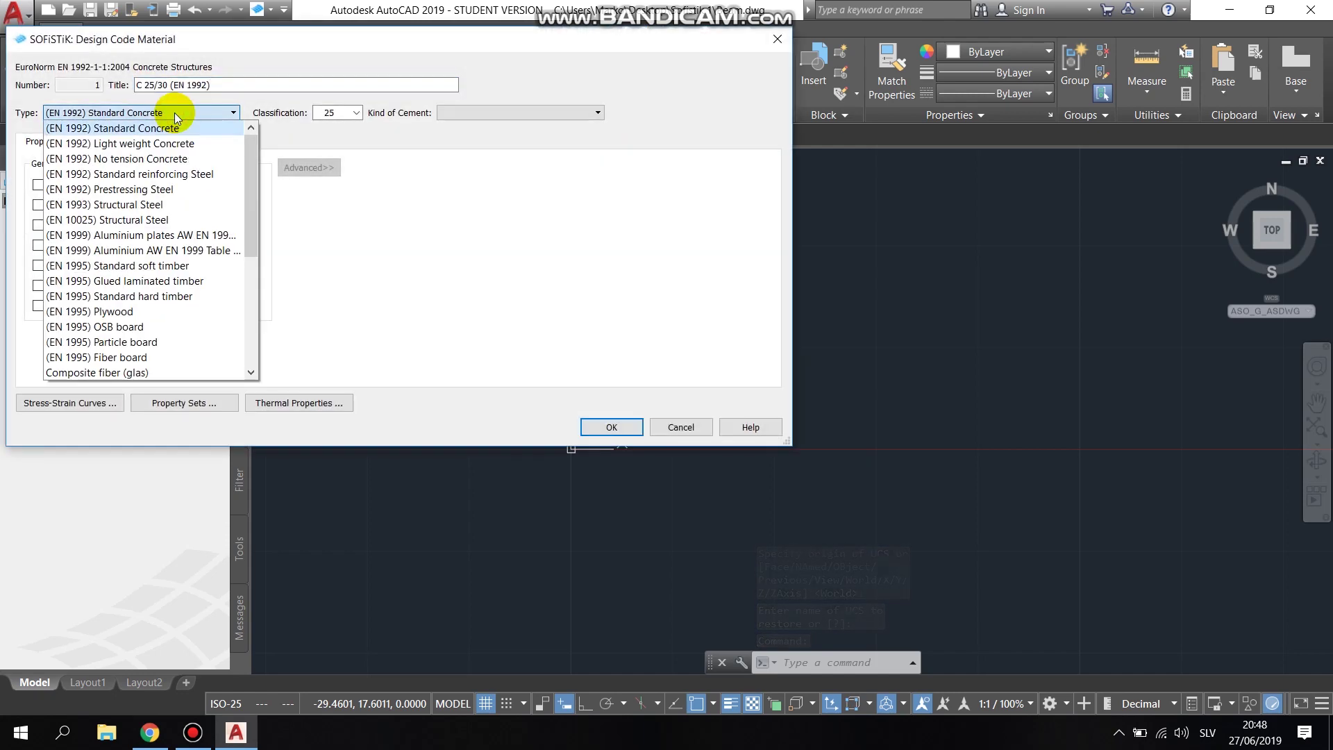
{"action": "left_click", "coordinate": [170, 129]}
{"action": "left_click", "coordinate": [356, 114]}
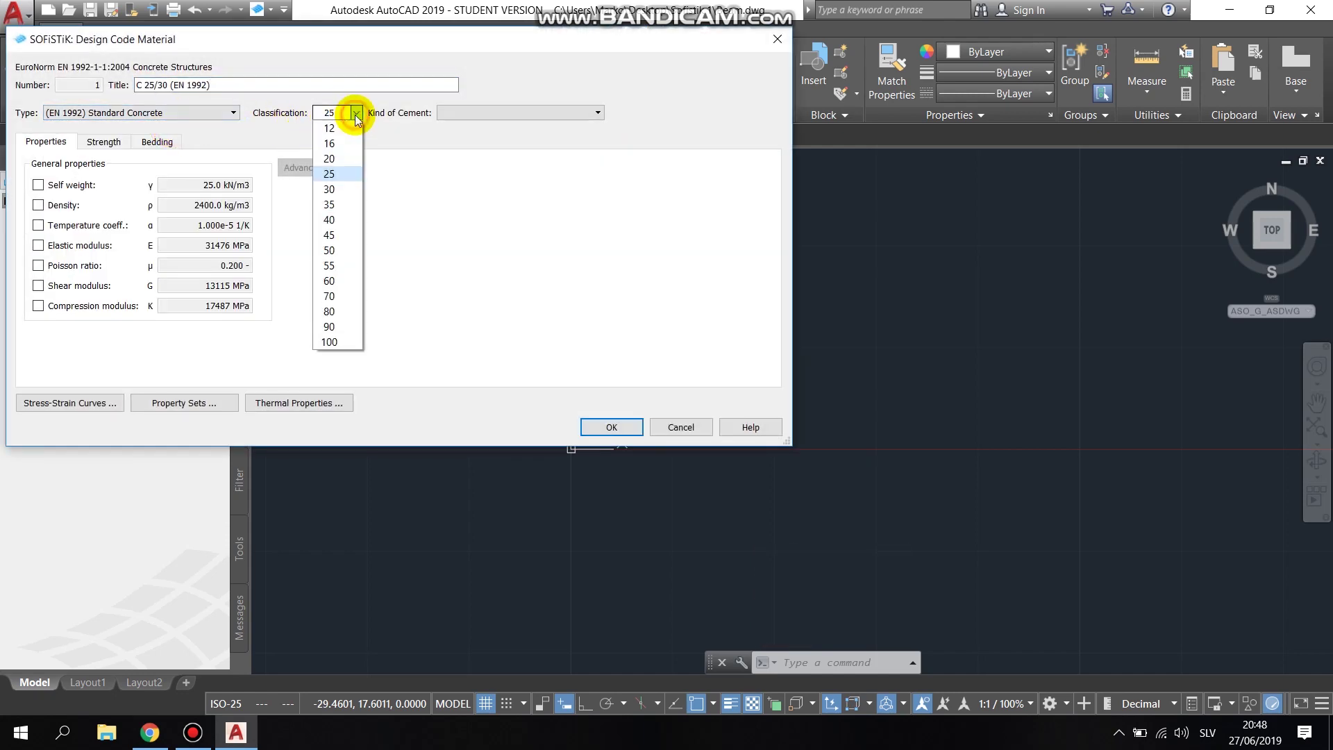
{"action": "left_click", "coordinate": [357, 119]}
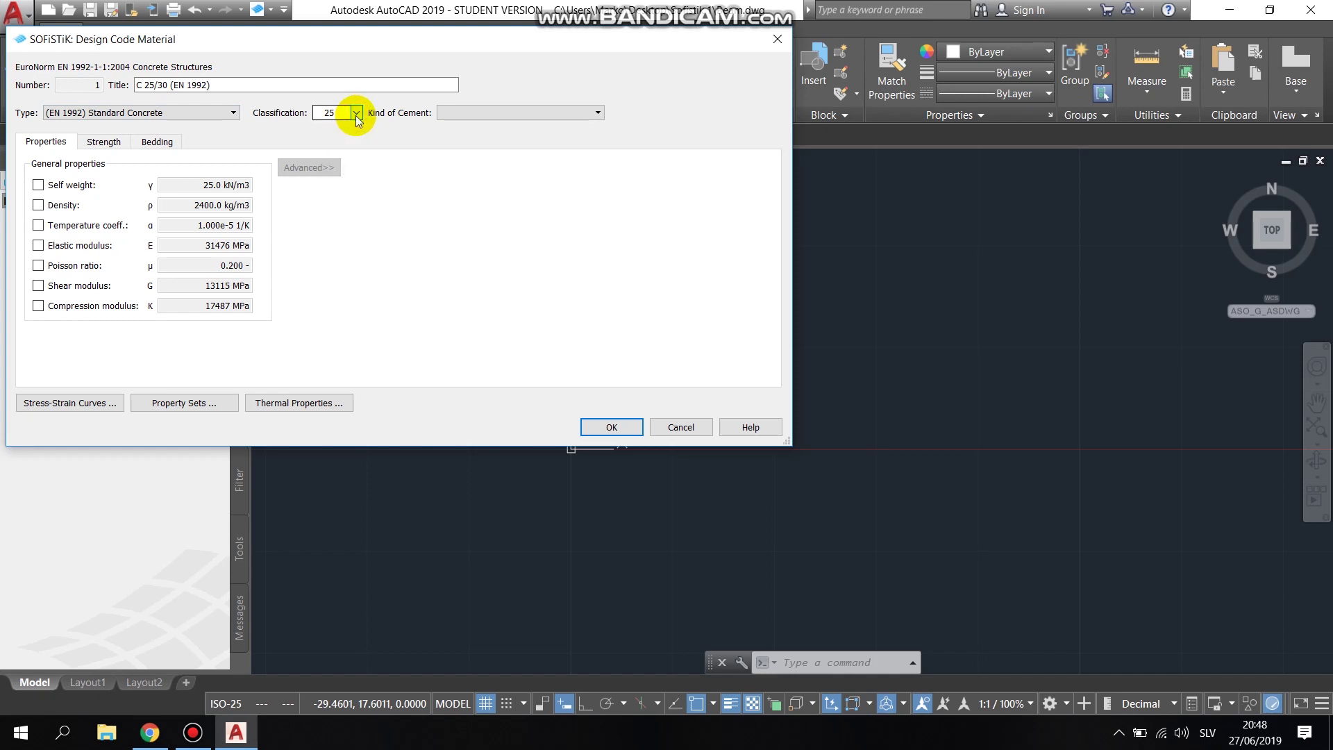
{"action": "left_click", "coordinate": [613, 428]}
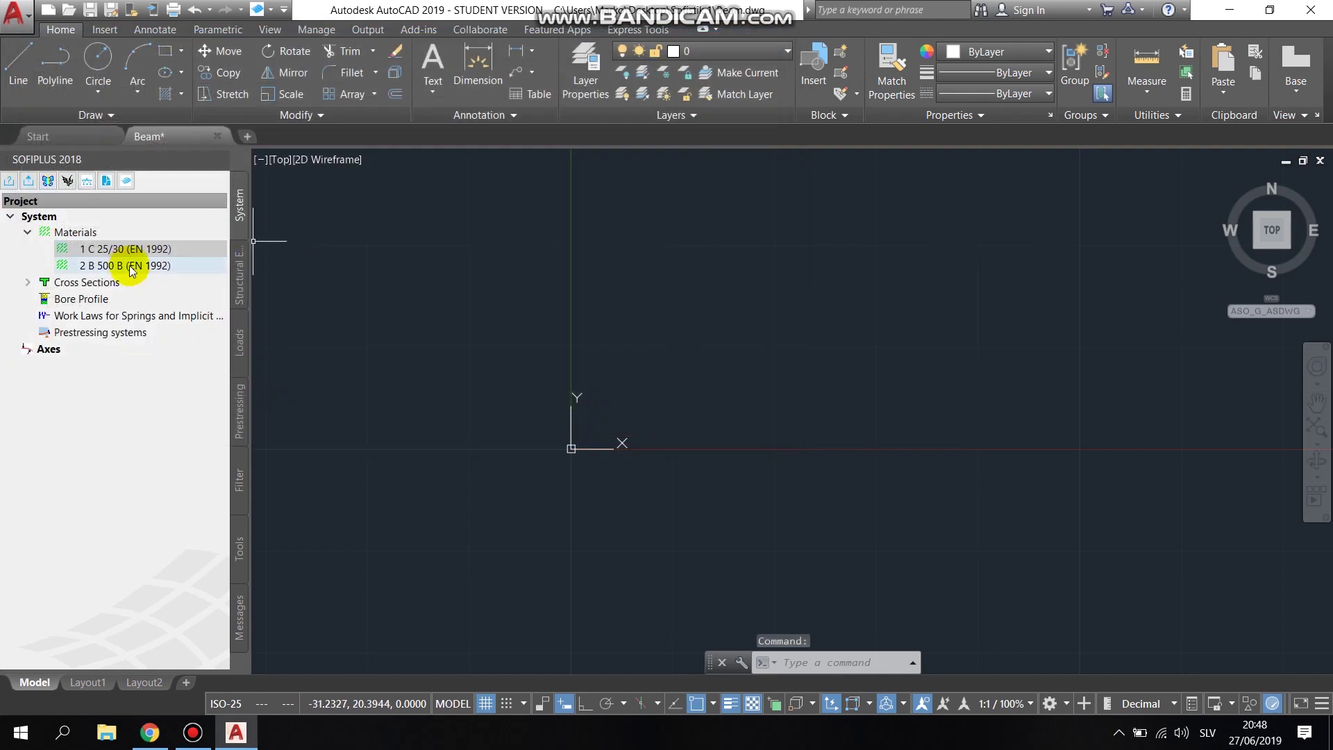
Check the type and classification options of the B 500 B reinforcing steel material and accept them.
{"action": "double_click", "coordinate": [128, 271]}
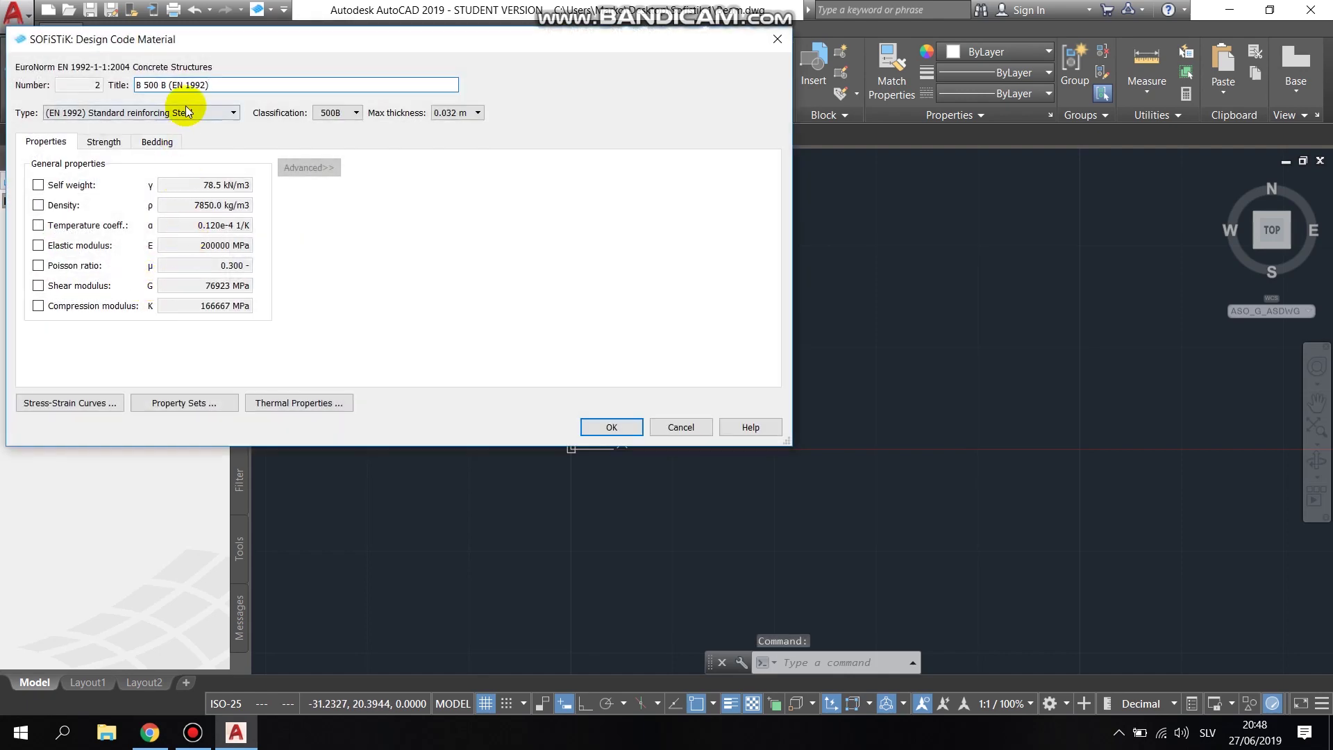
{"action": "left_click", "coordinate": [188, 111]}
{"action": "left_click", "coordinate": [188, 111]}
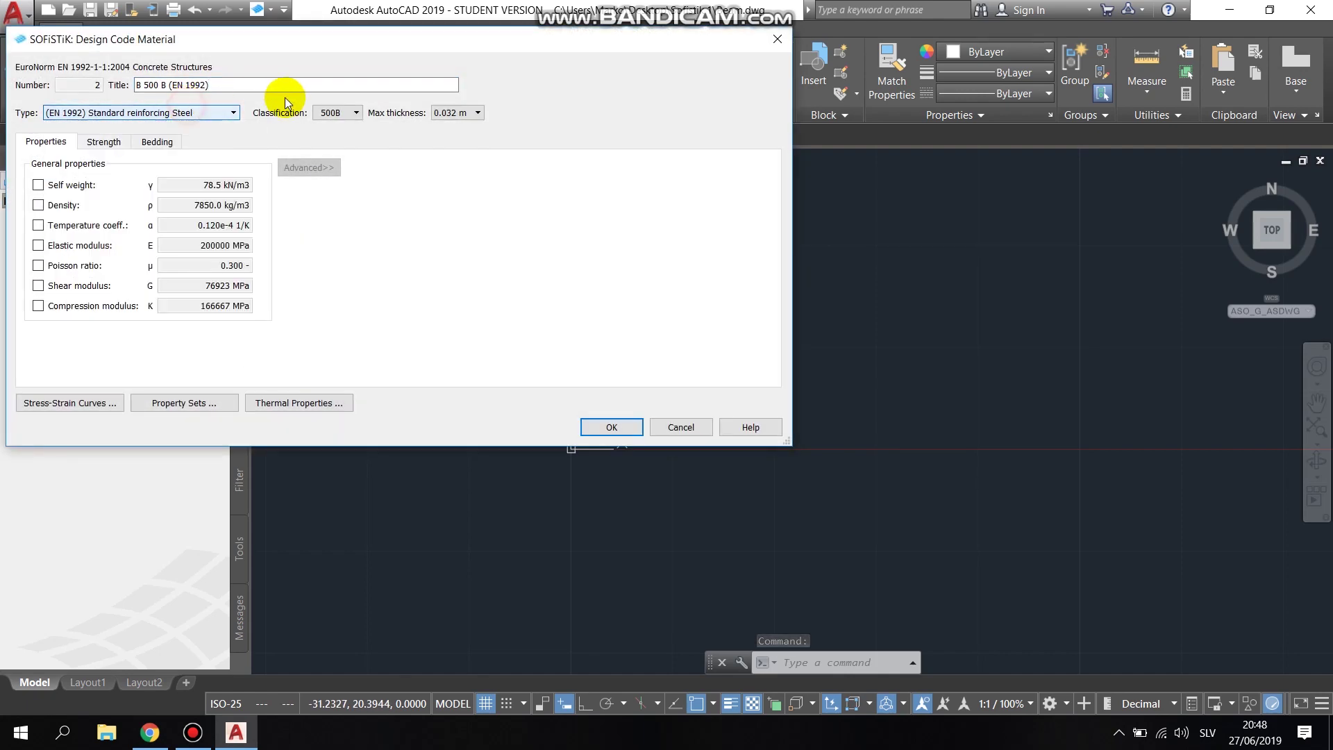
{"action": "left_click", "coordinate": [355, 113]}
{"action": "left_click", "coordinate": [354, 113]}
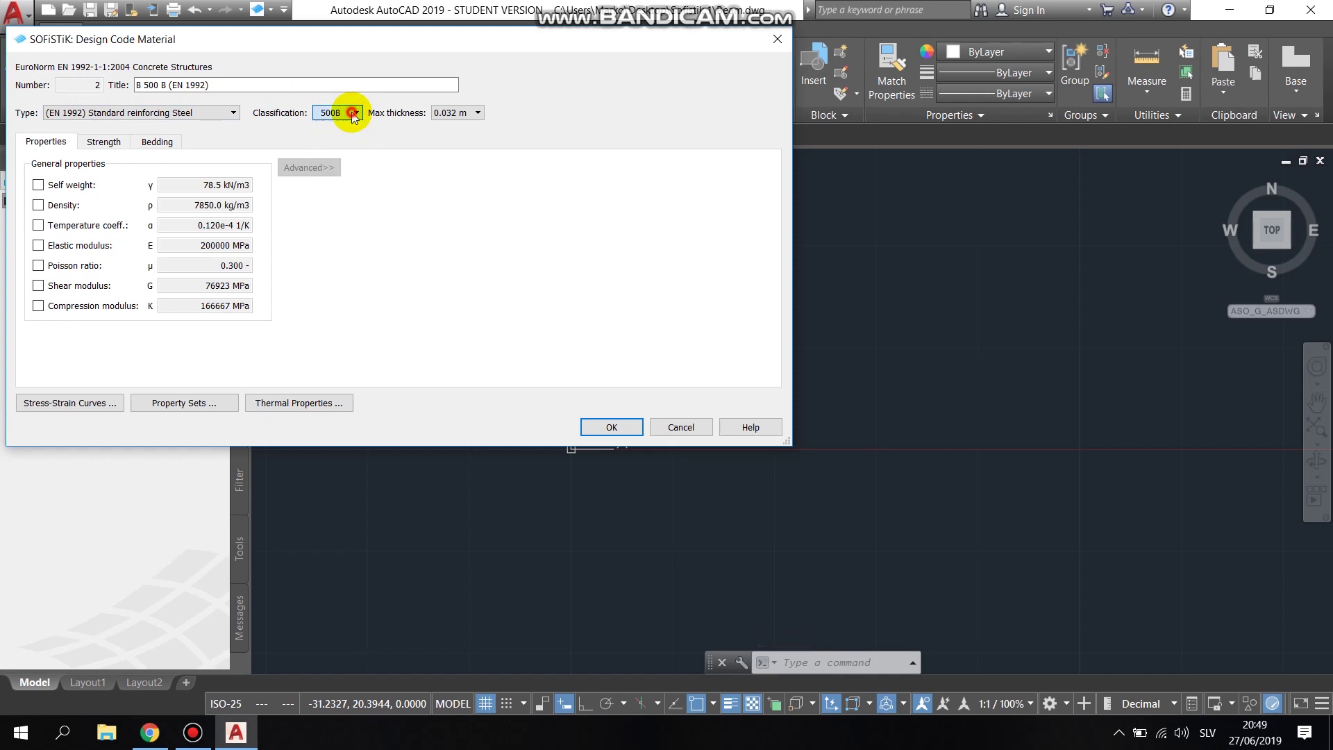
{"action": "left_click", "coordinate": [611, 425]}
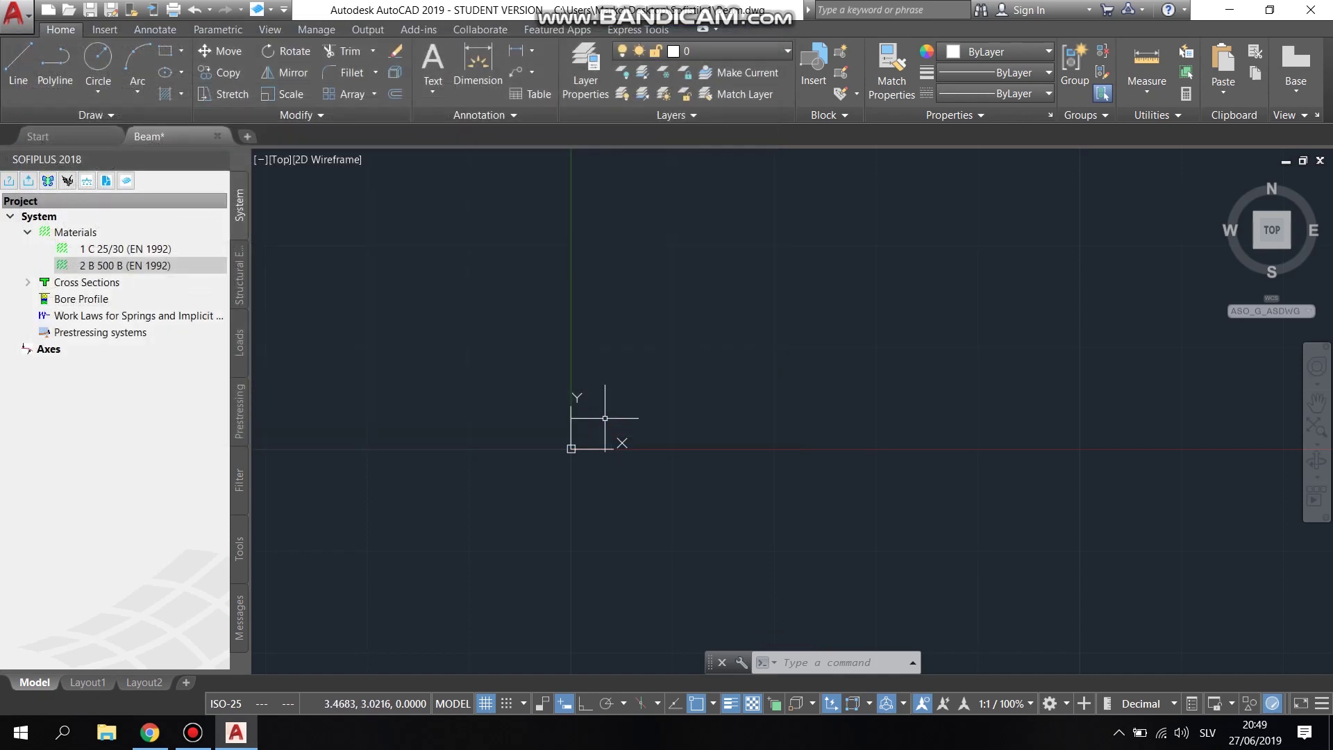
Create a new standard rectangle beam cross section and set its width to 0.5 m.
{"action": "right_click", "coordinate": [112, 286]}
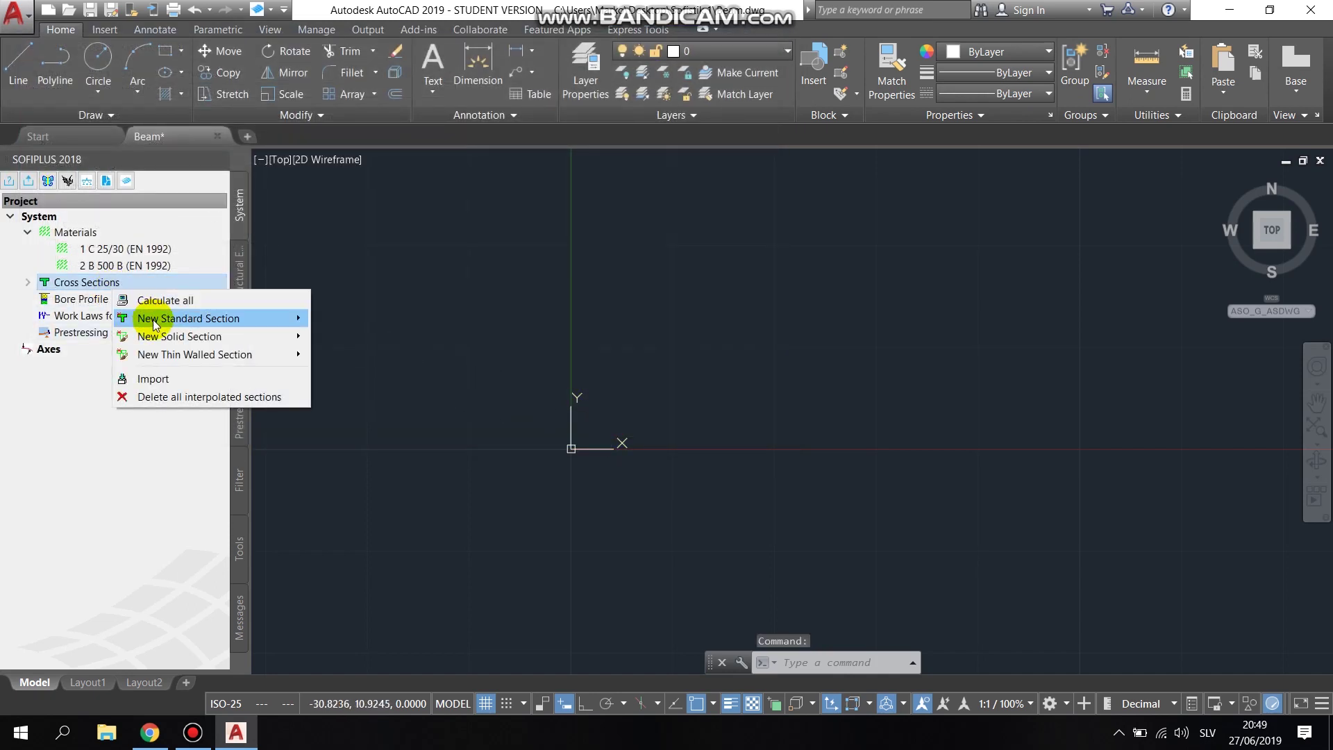
{"action": "mouse_move", "coordinate": [156, 318]}
{"action": "left_click", "coordinate": [342, 326]}
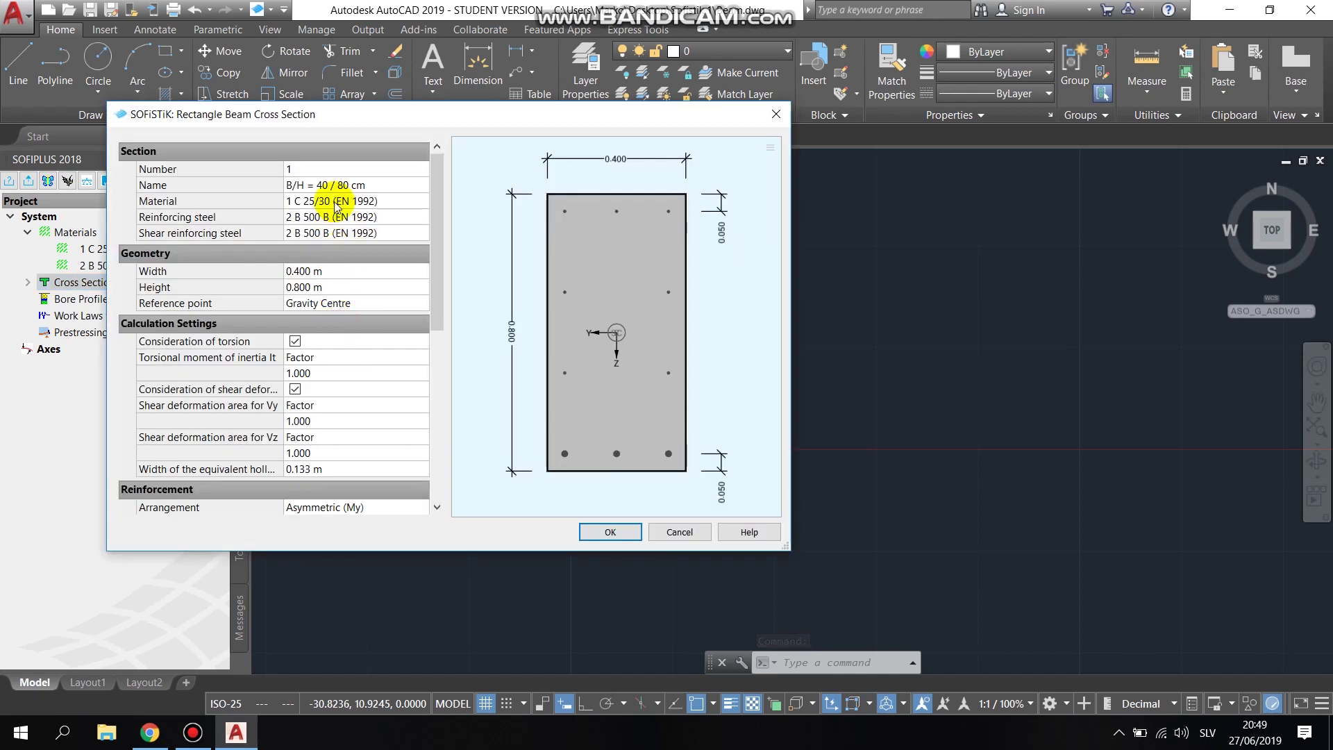
{"action": "left_click", "coordinate": [310, 271]}
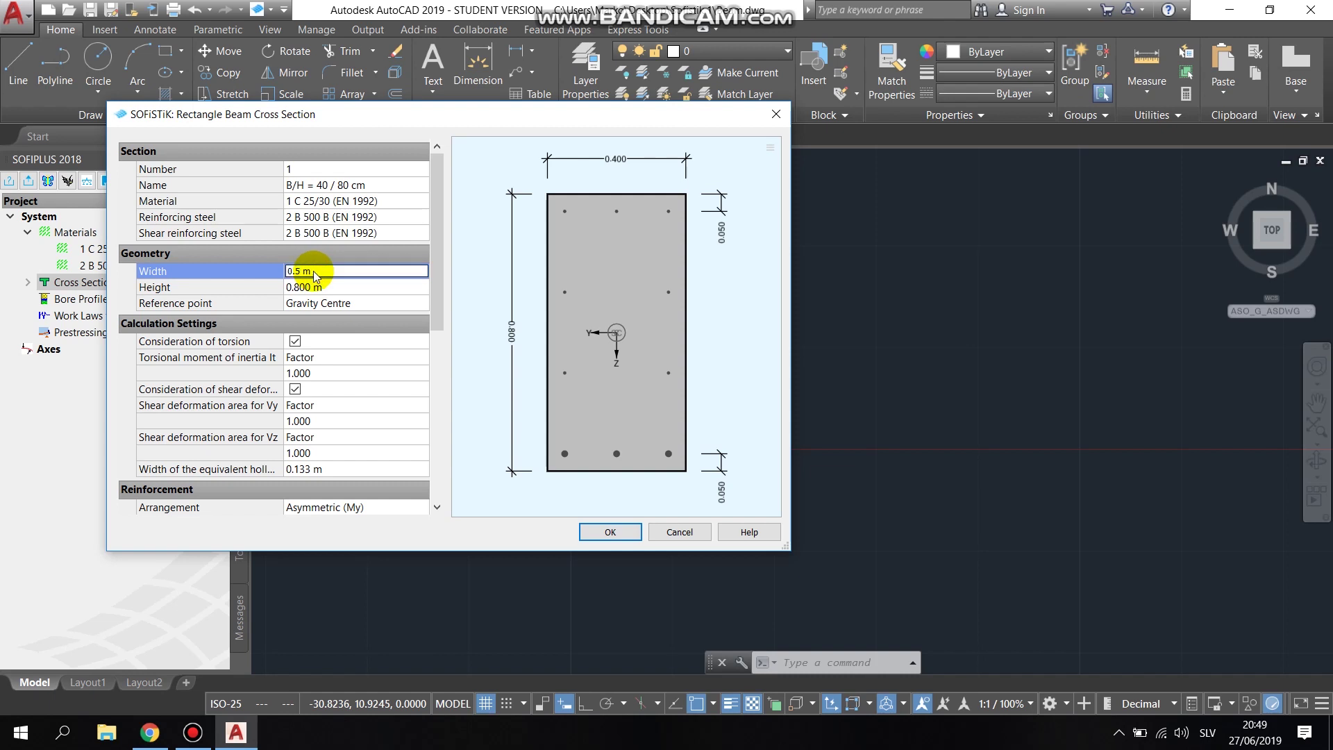
{"action": "type", "text": "0.5"}
{"action": "key", "text": "Return"}
Set the rectangle section's height to 1 m, review its calculation and reinforcement settings, and accept the section.
{"action": "left_click", "coordinate": [303, 287]}
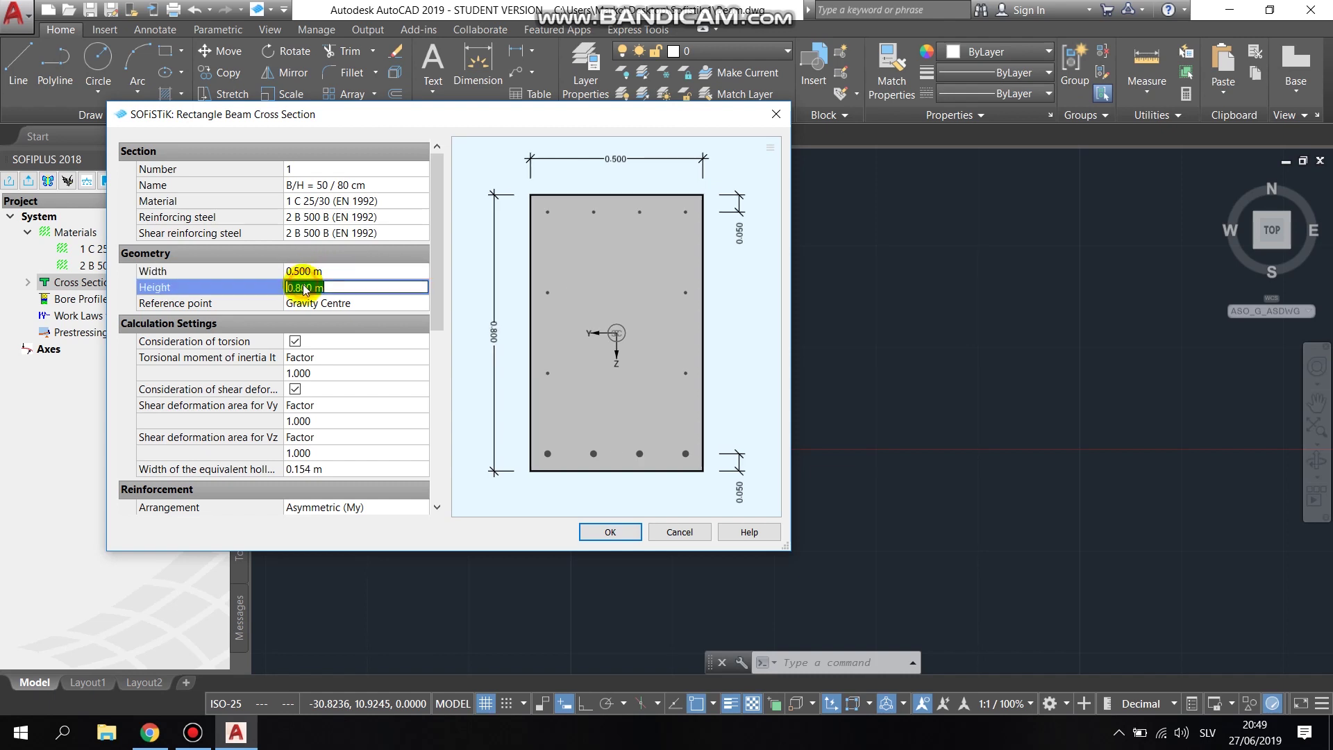
{"action": "left_click_drag", "start_coordinate": [311, 288], "coordinate": [287, 296]}
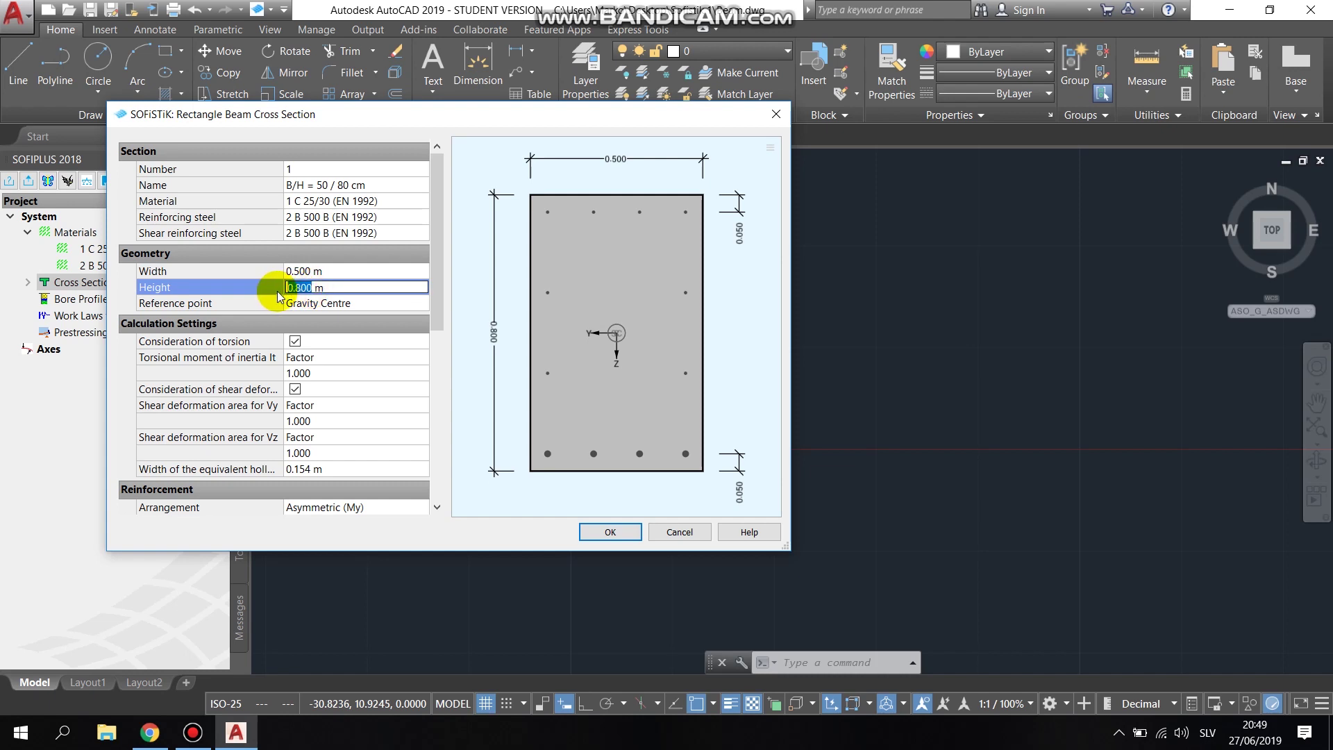
{"action": "type", "text": "1"}
{"action": "key", "text": "Return"}
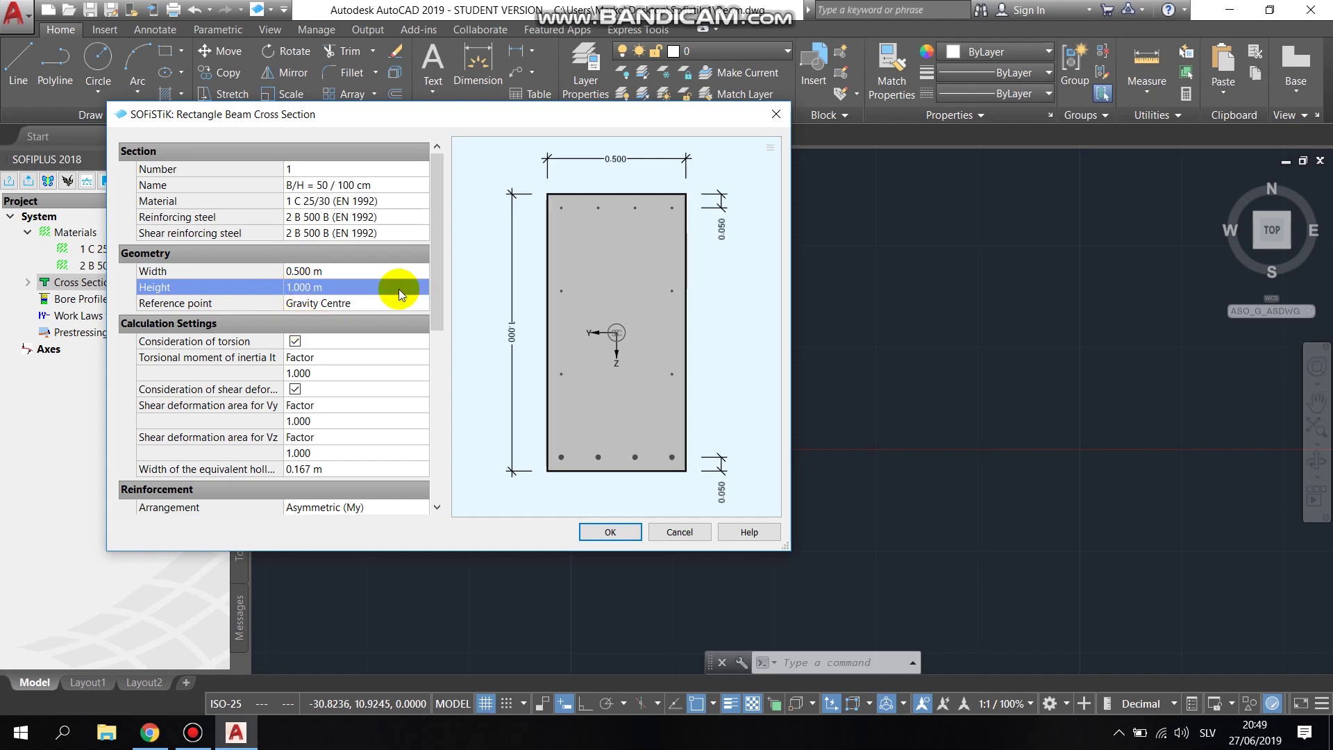
{"action": "left_click_drag", "start_coordinate": [434, 268], "coordinate": [436, 324]}
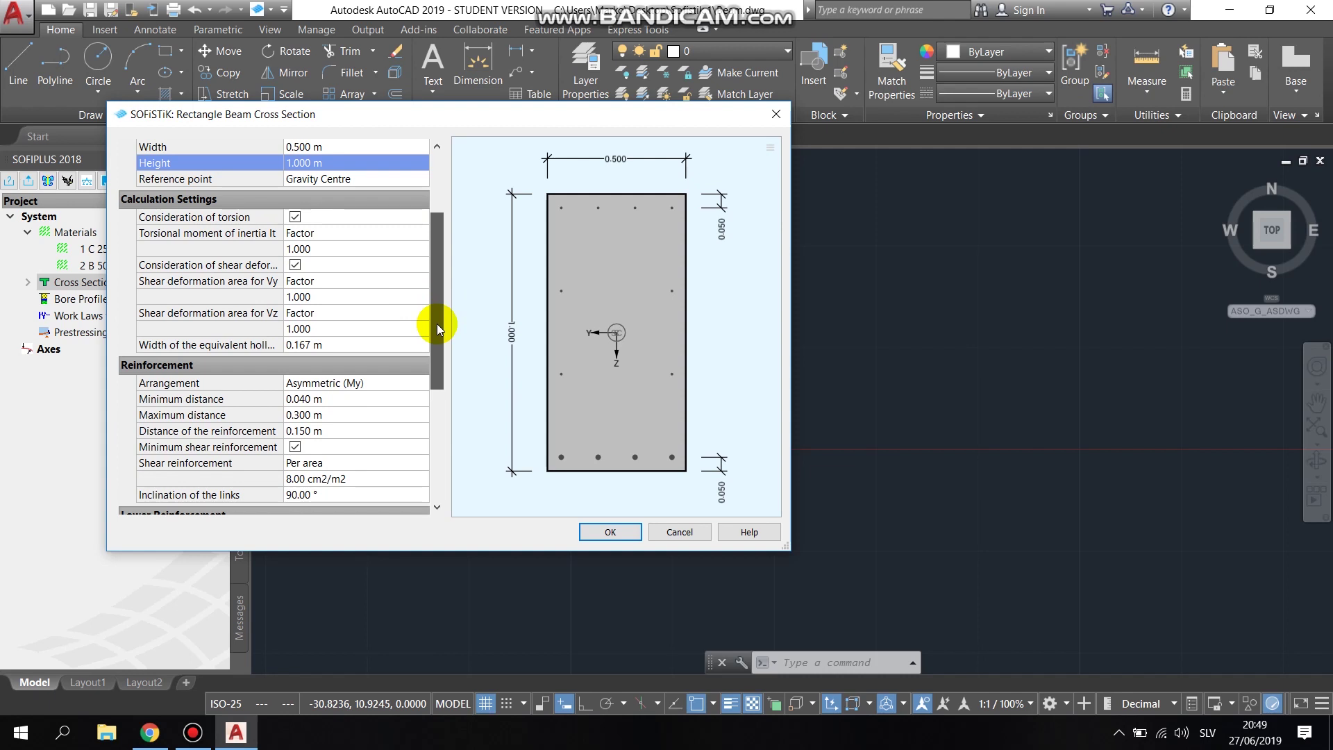
{"action": "left_click_drag", "start_coordinate": [436, 324], "coordinate": [438, 377]}
{"action": "left_click", "coordinate": [610, 532]}
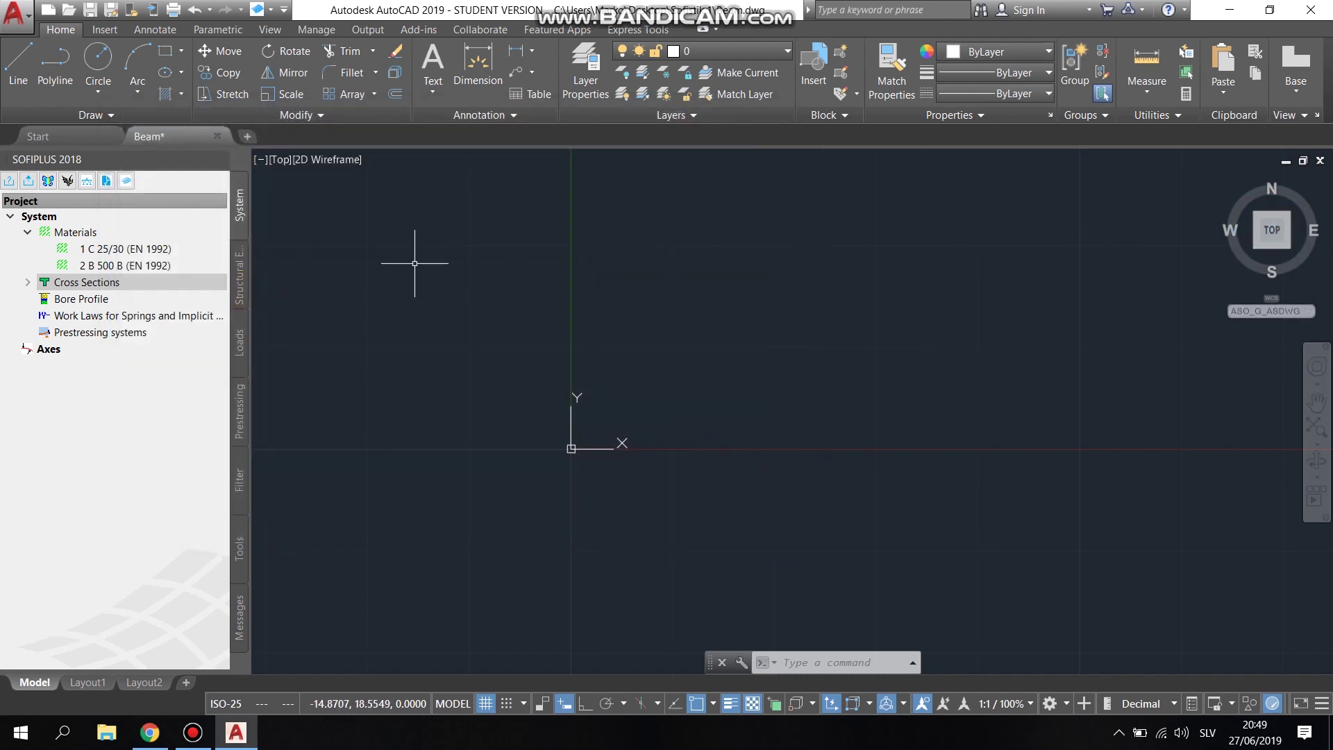
Switch to the NW isometric view and draw a structural line from 0,0 to 0,10 along the Y axis.
{"action": "left_click", "coordinate": [239, 274]}
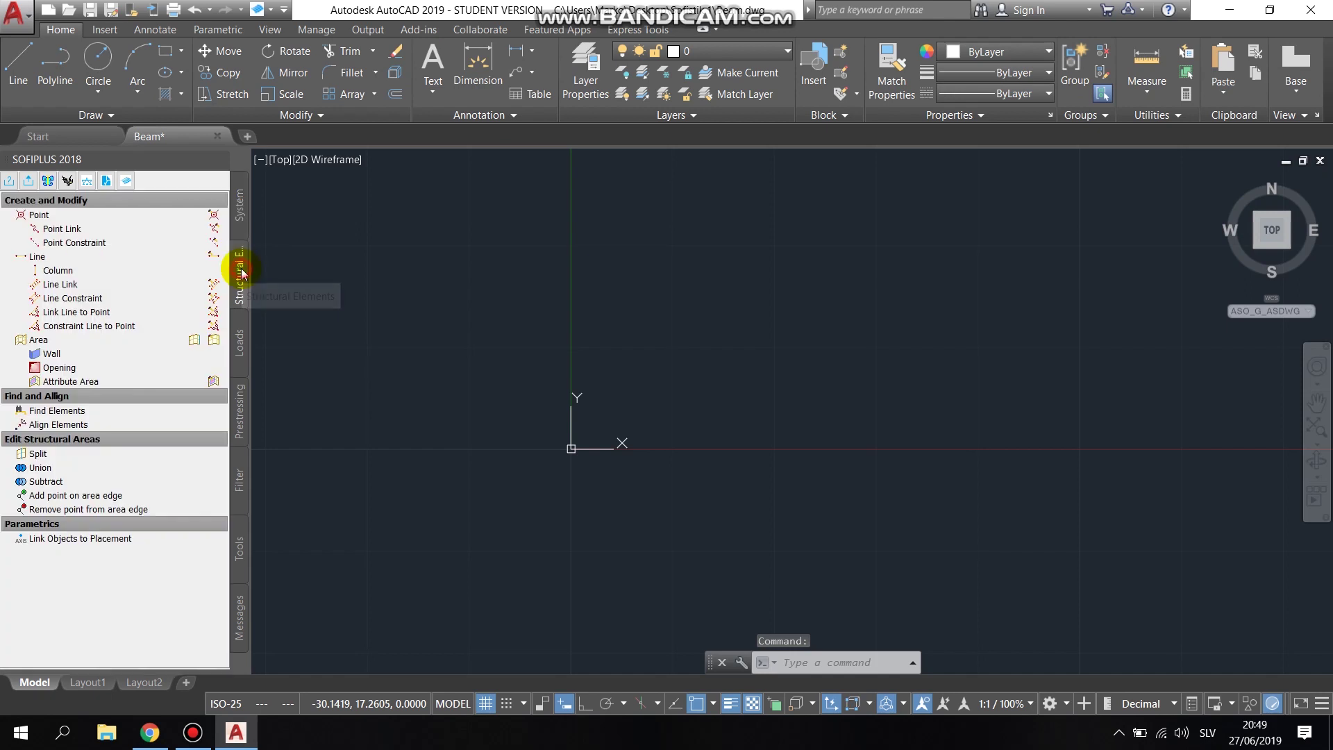
{"action": "left_click", "coordinate": [1260, 222]}
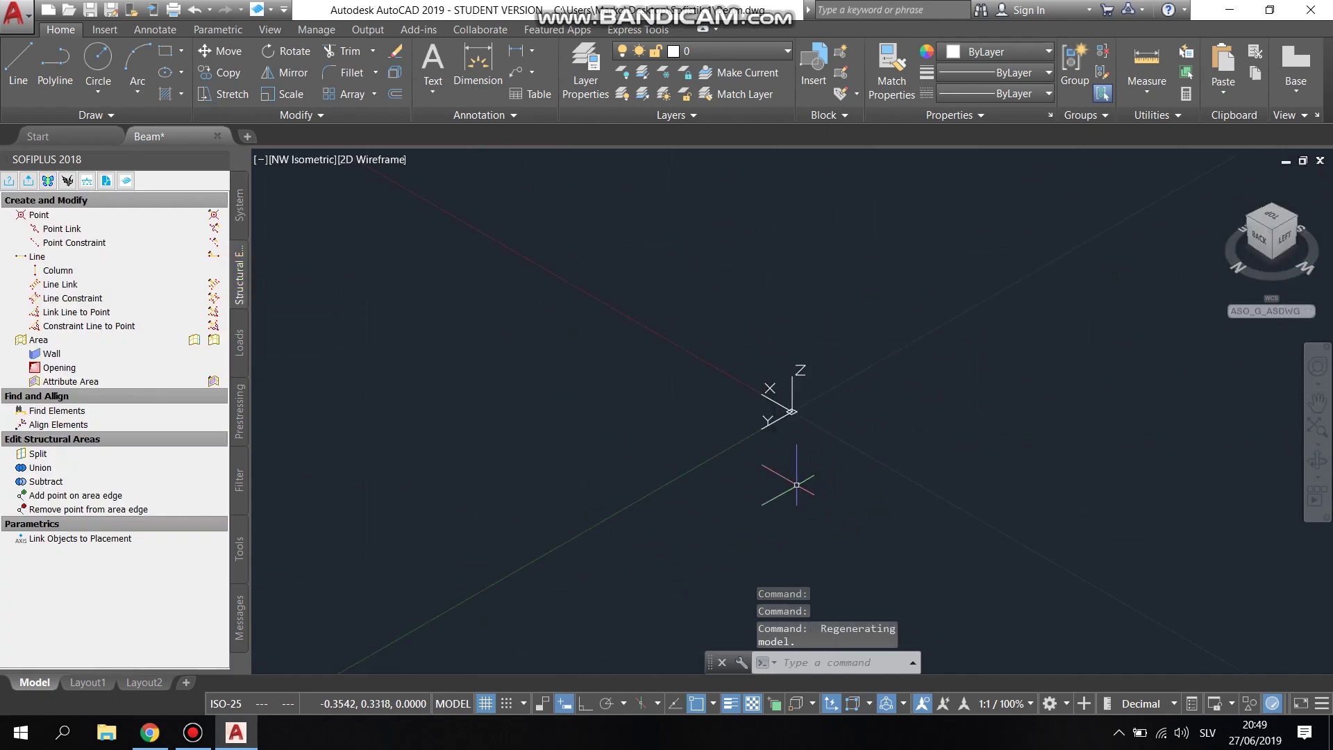
{"action": "left_click", "coordinate": [99, 258]}
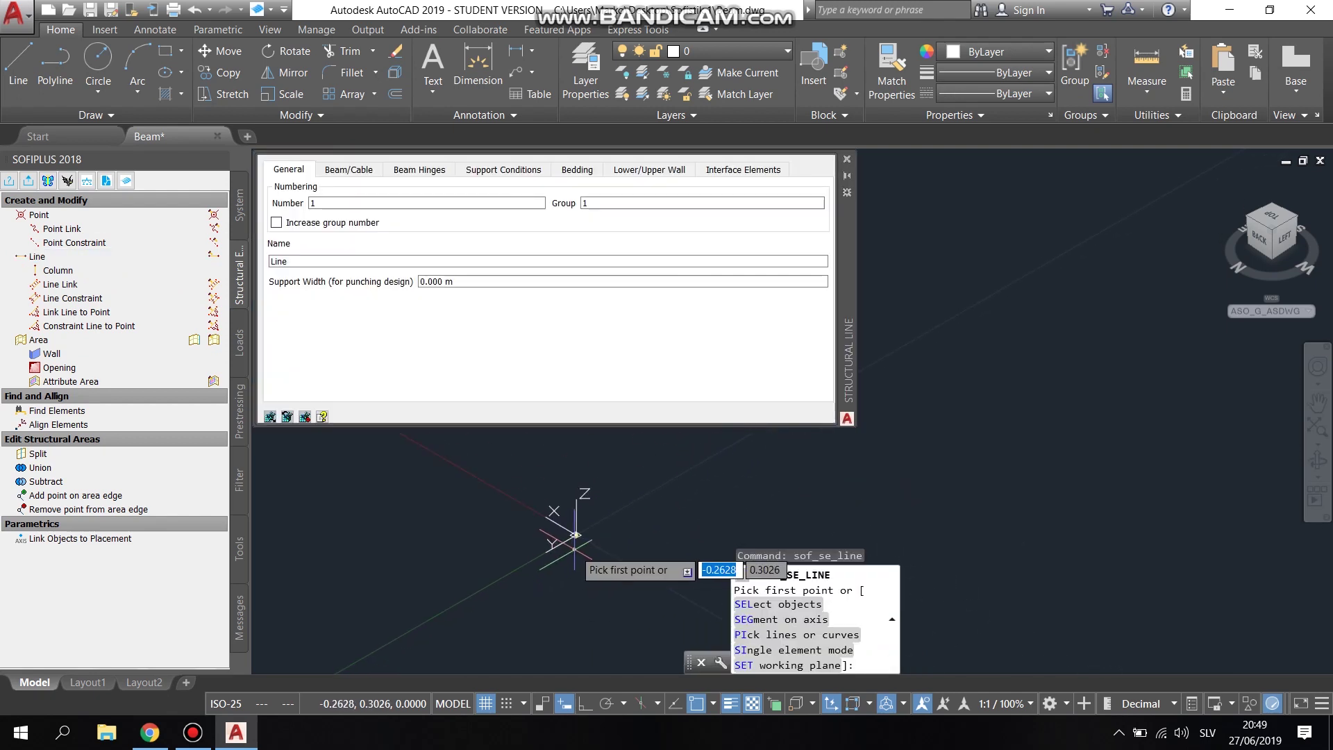
{"action": "type", "text": "0"}
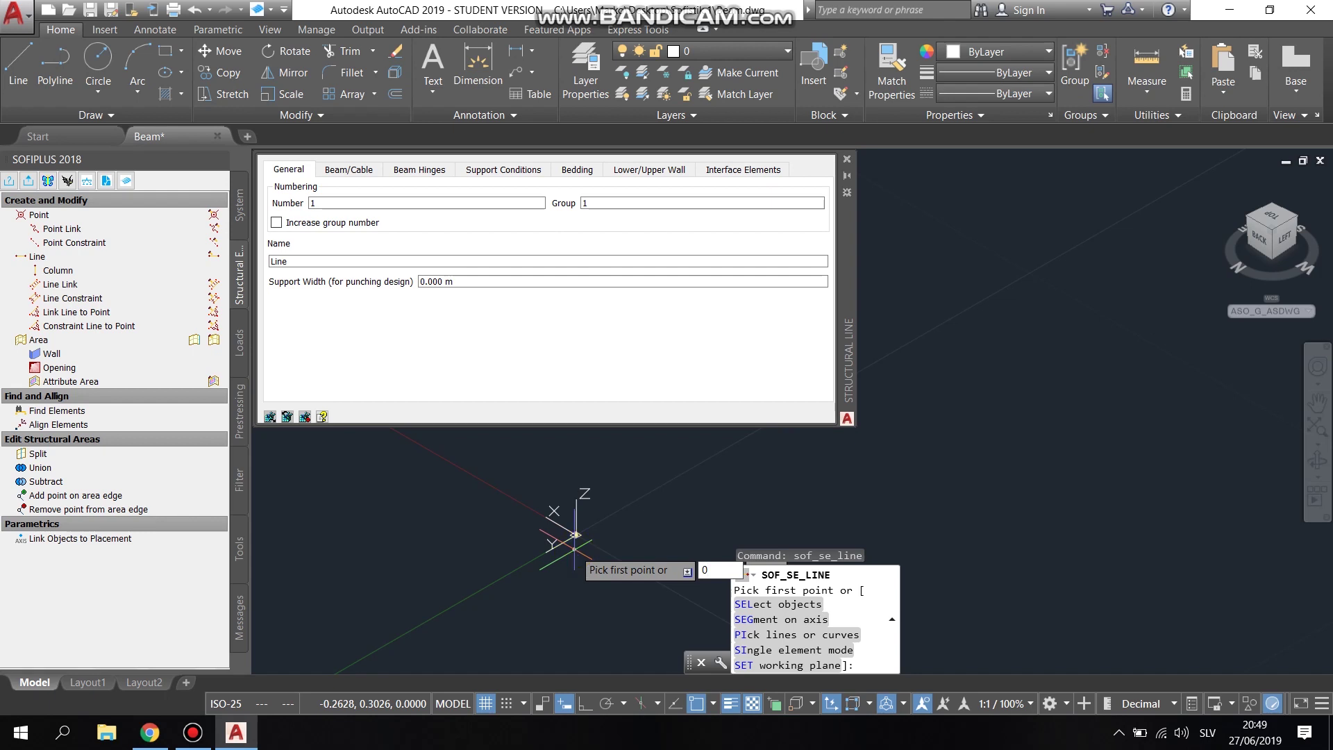
{"action": "key", "text": "Tab"}
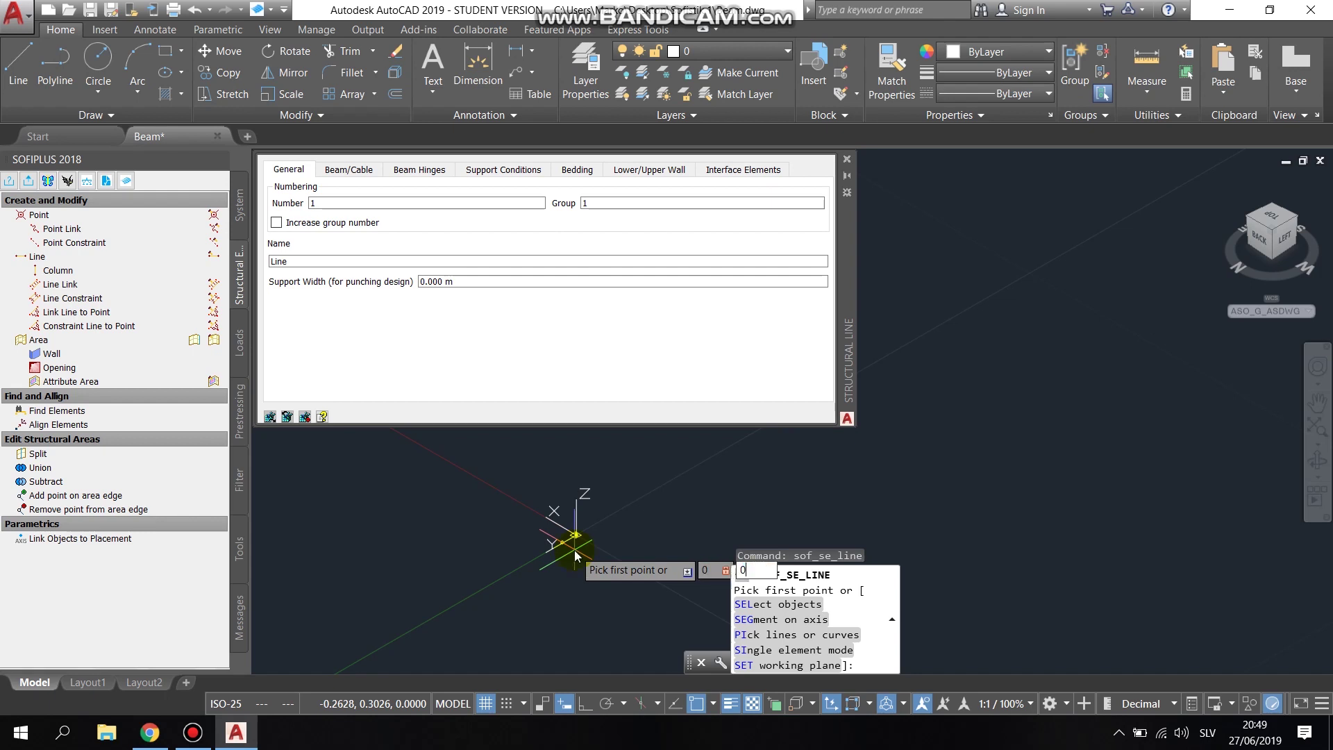
{"action": "key", "text": "Return"}
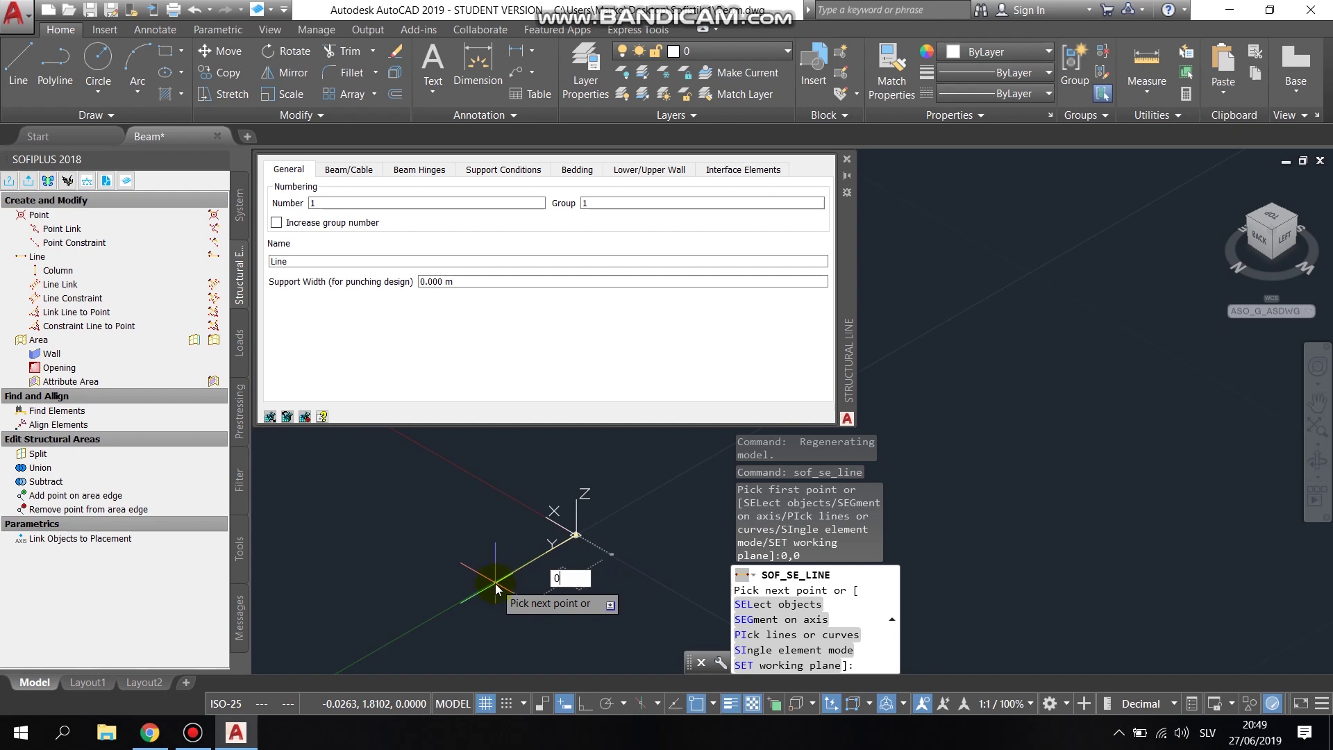
{"action": "type", "text": ","}
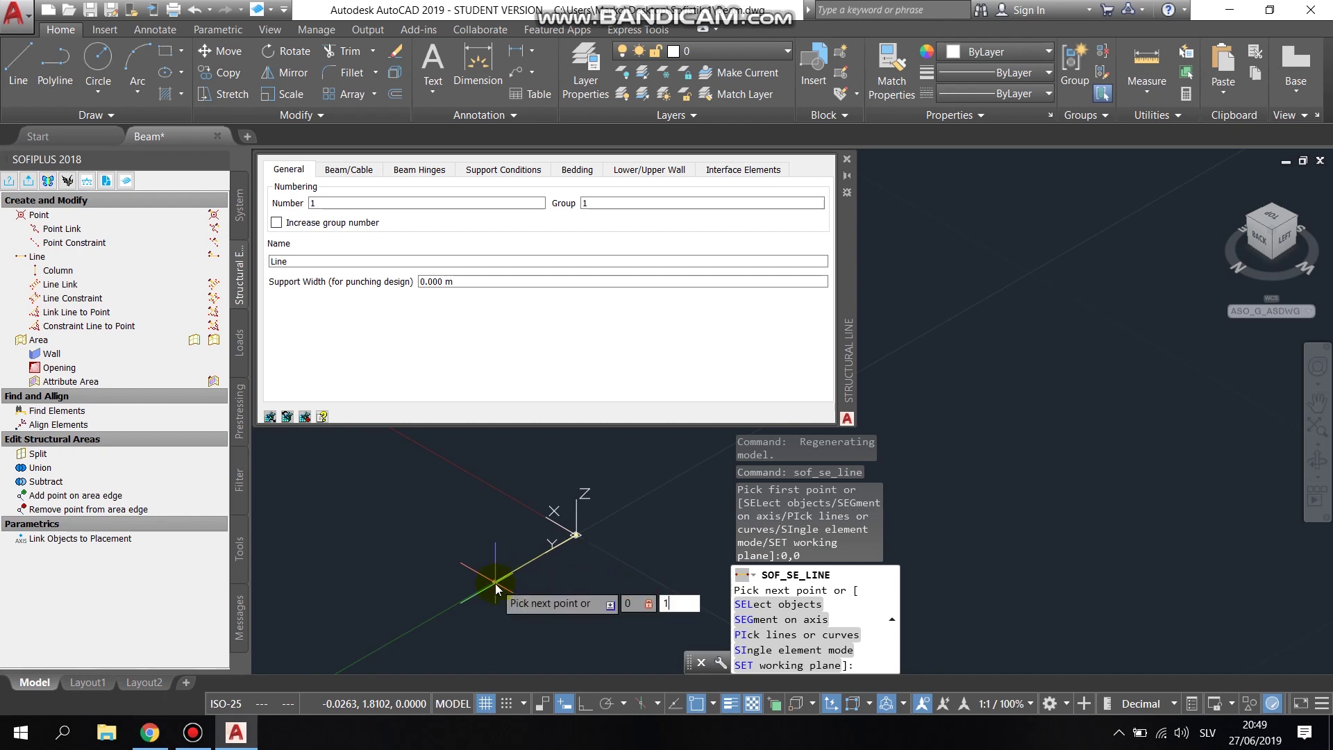
{"action": "type", "text": "10"}
{"action": "key", "text": "Return"}
{"action": "middle_click_drag", "start_coordinate": [451, 625], "coordinate": [521, 528]}
{"action": "key", "text": "Escape"}
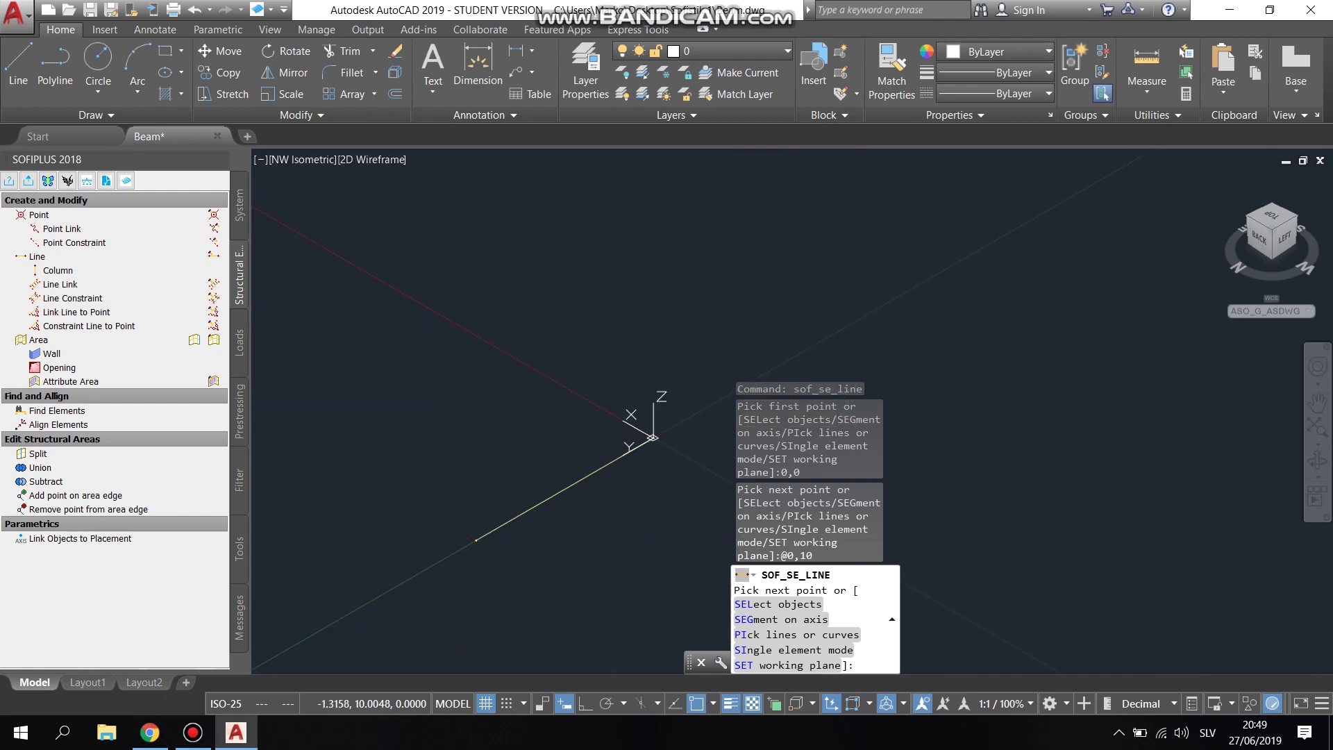
Place a structural point at 0,0 with global support conditions PXX, PYY, PZZ and MYY.
{"action": "left_click", "coordinate": [104, 216]}
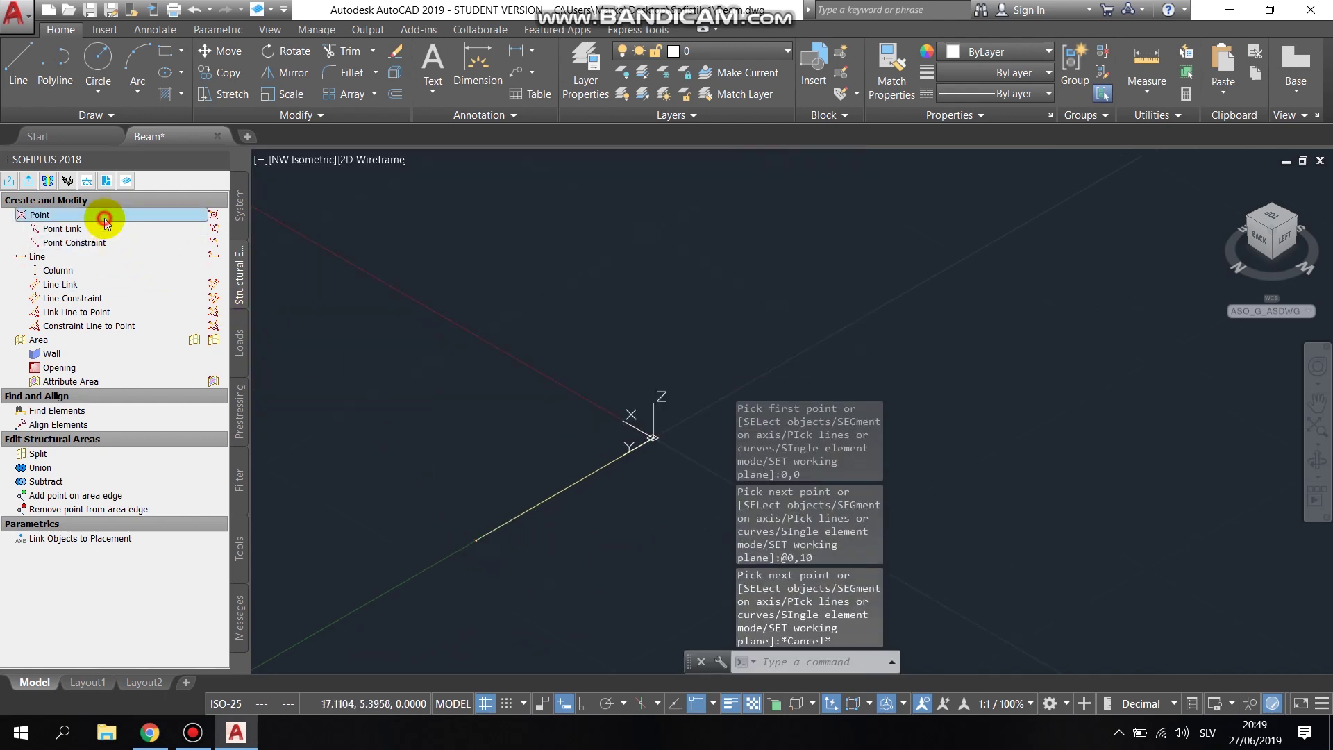
{"action": "middle_click_drag", "start_coordinate": [519, 426], "coordinate": [409, 496]}
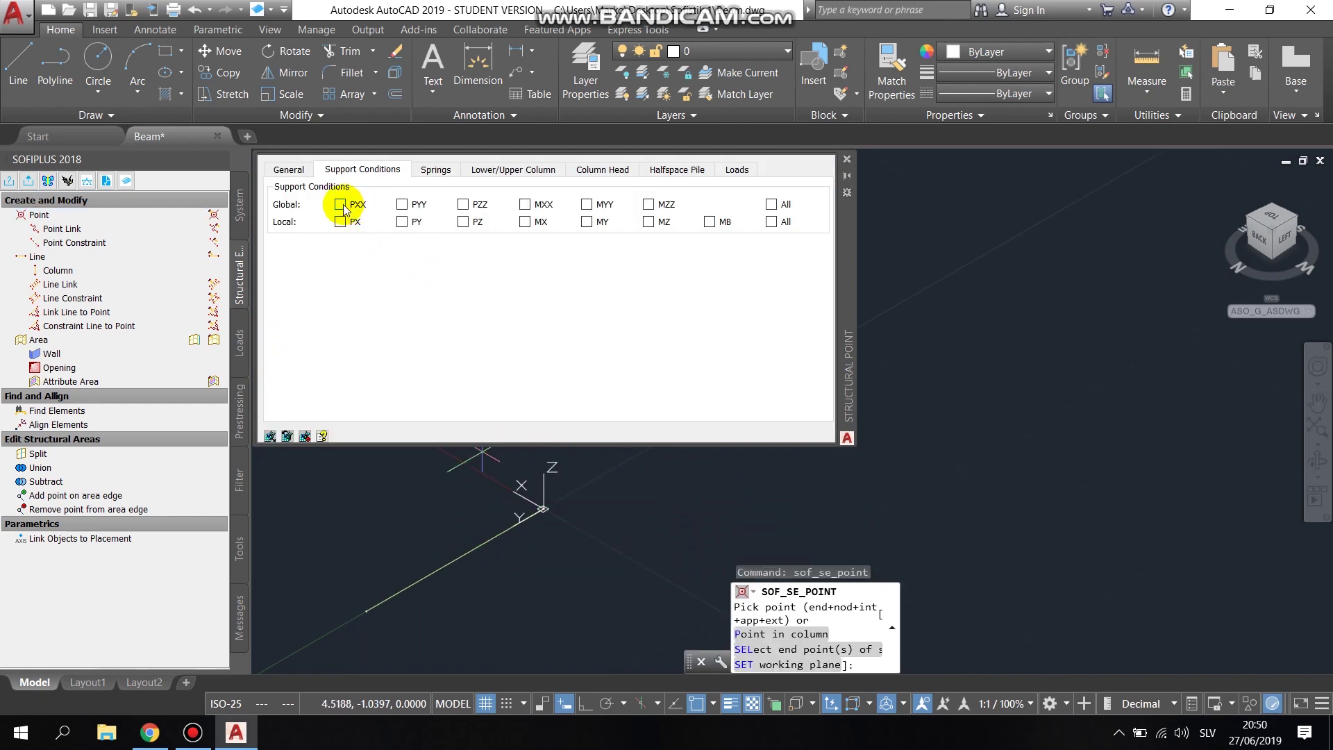
{"action": "left_click", "coordinate": [340, 204]}
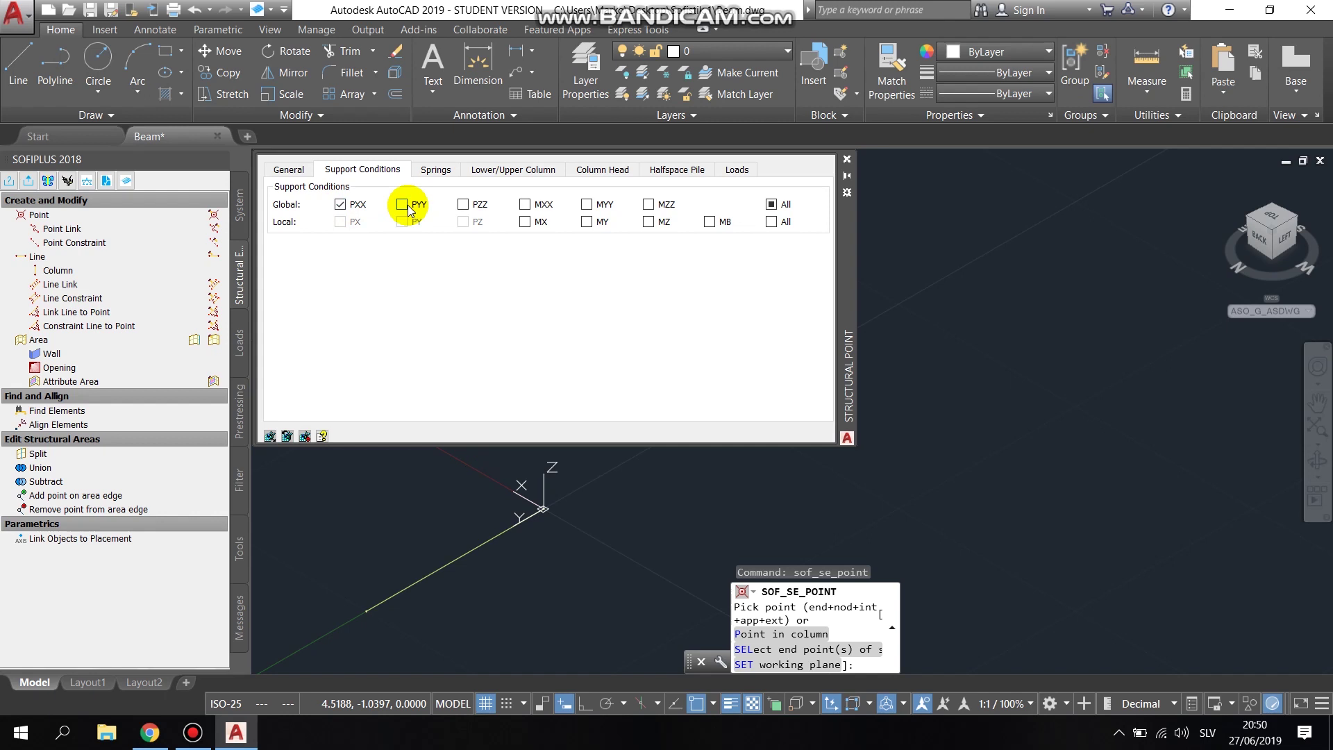
{"action": "left_click", "coordinate": [408, 207]}
{"action": "left_click", "coordinate": [463, 204]}
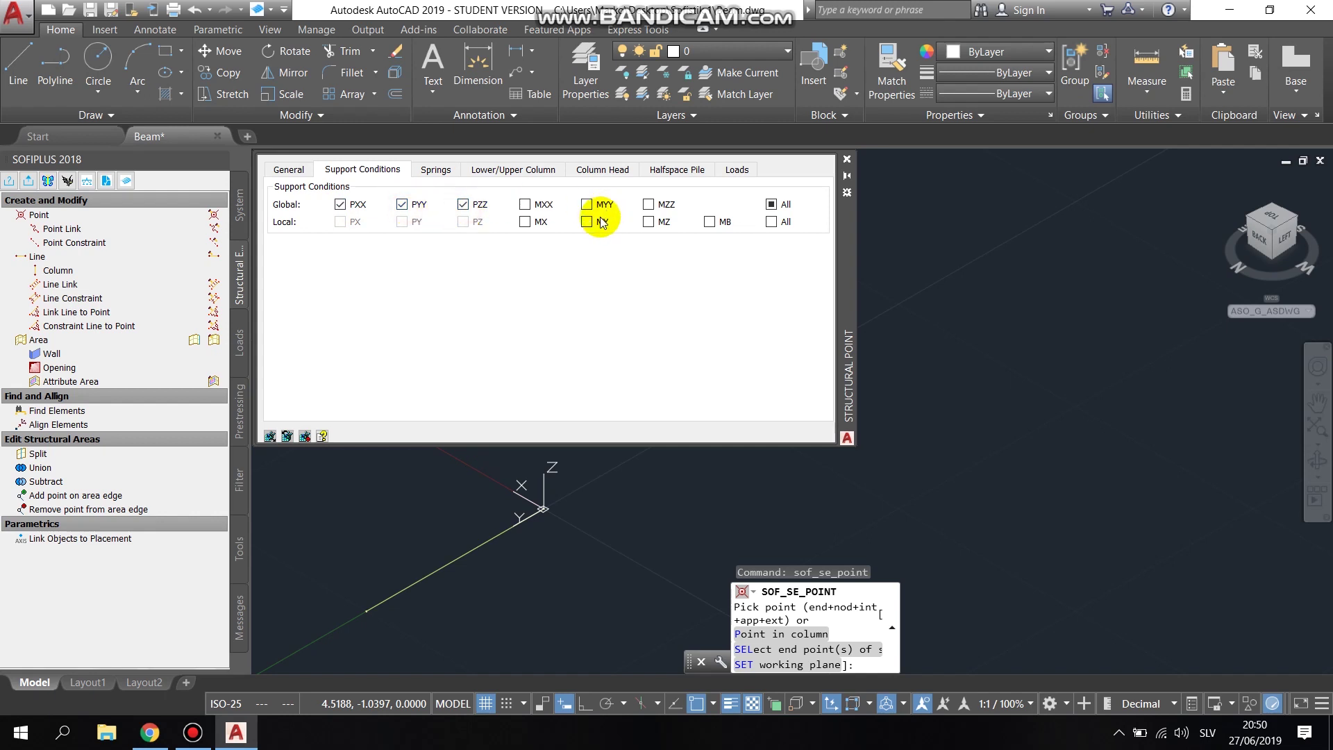
{"action": "left_click", "coordinate": [588, 204]}
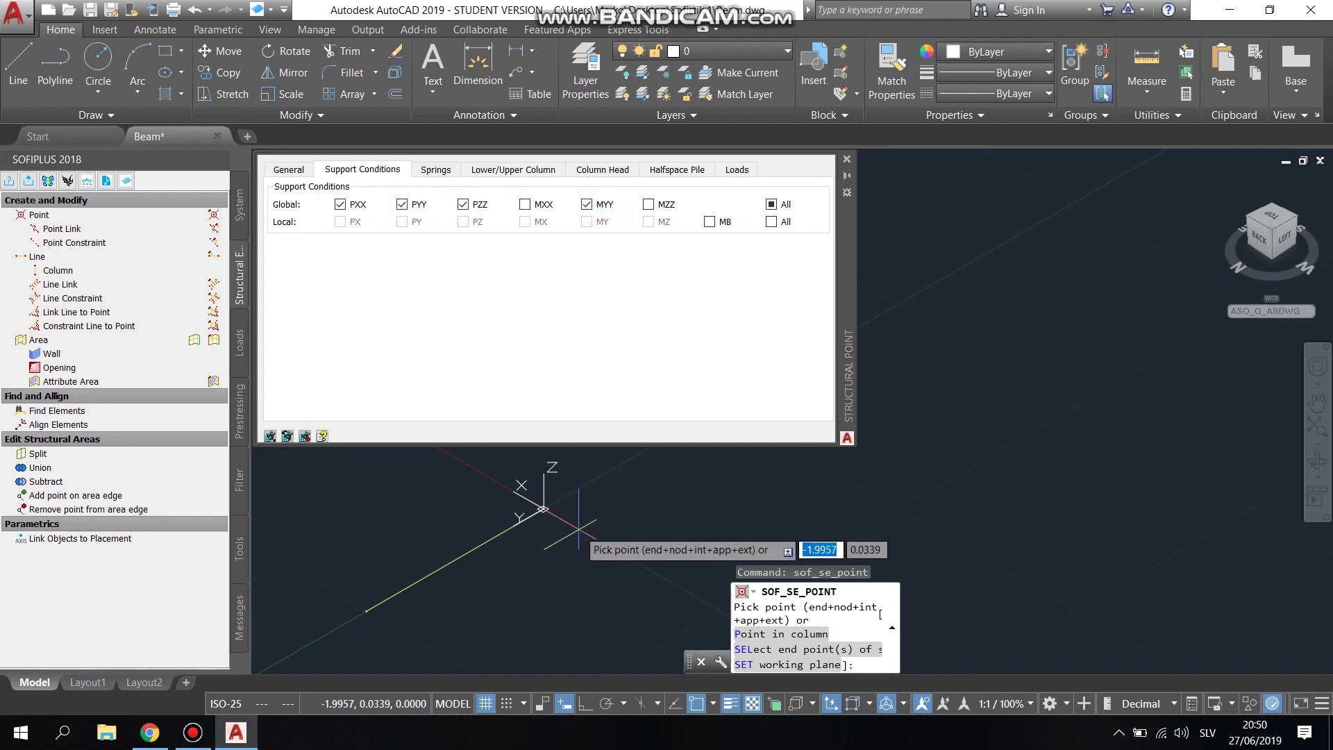
{"action": "type", "text": "0"}
{"action": "key", "text": "Tab"}
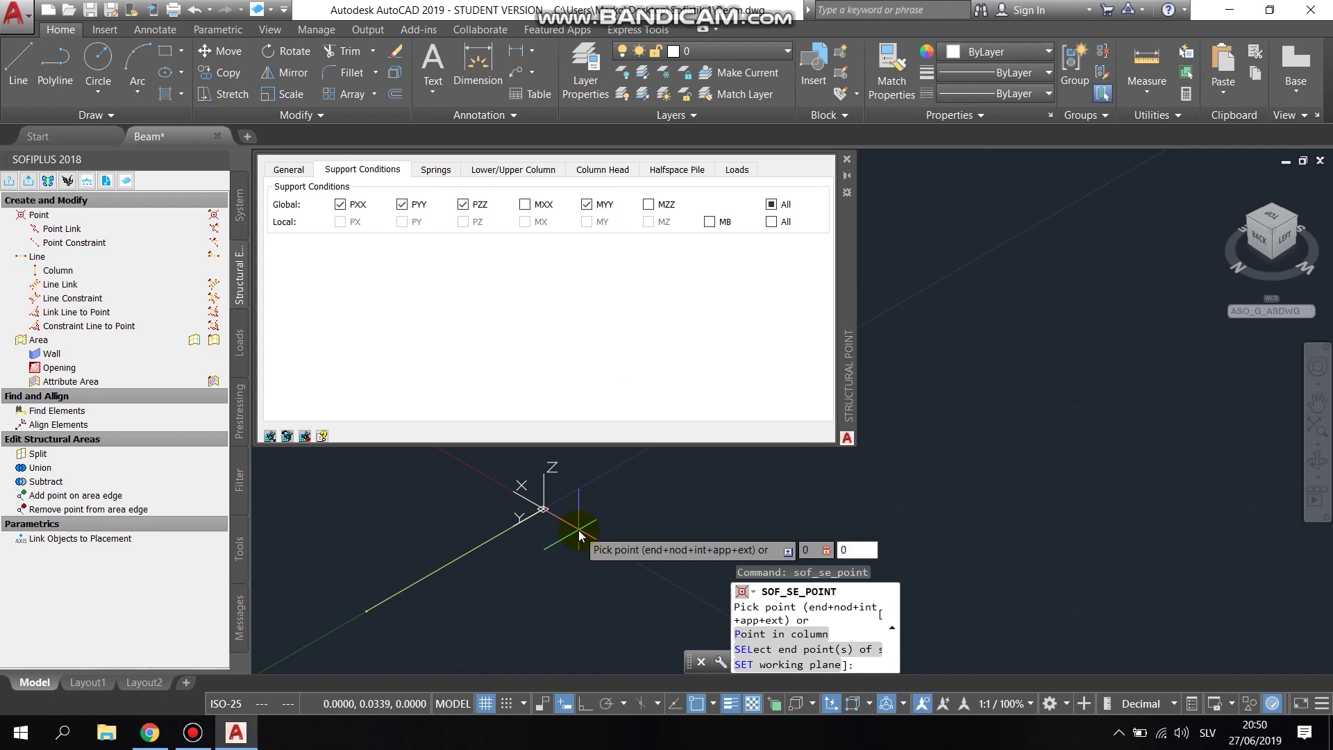
{"action": "type", "text": "0"}
{"action": "key", "text": "Return"}
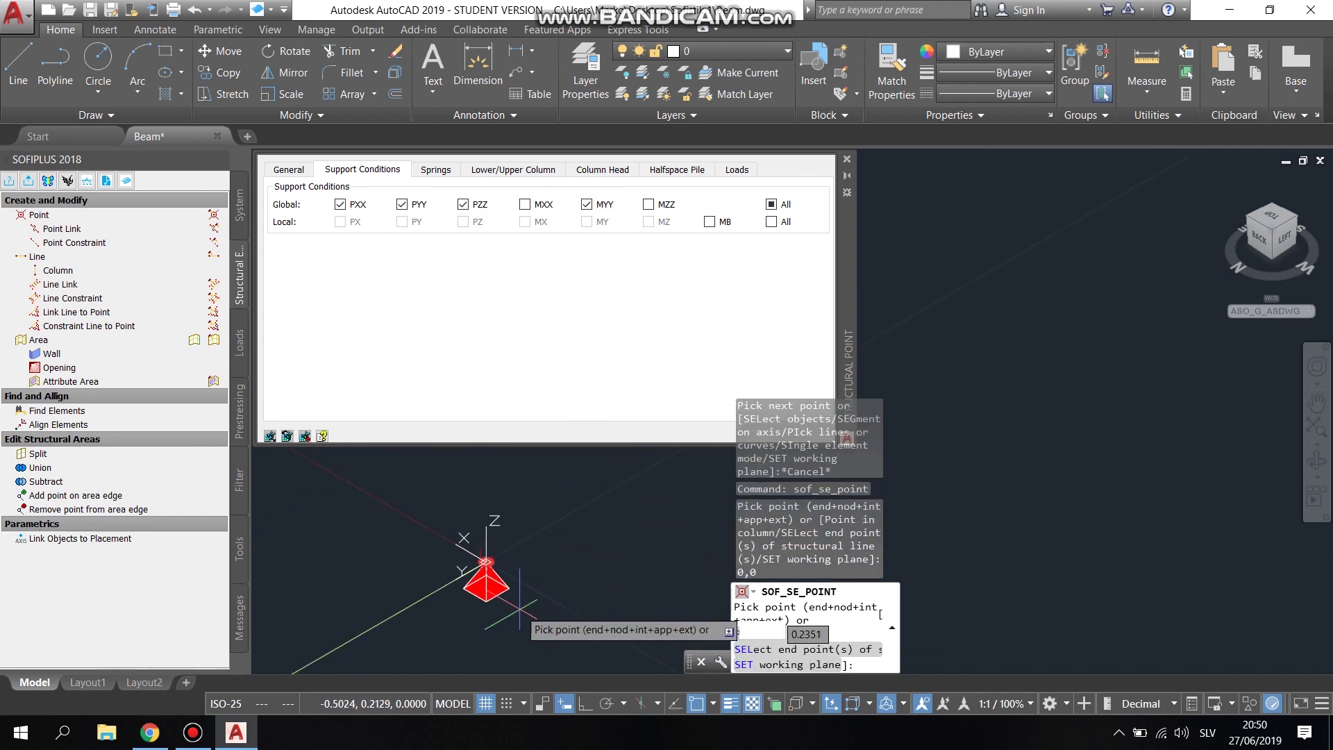
Place a second structural point at 0,10 with only the global PXX and PZZ supports.
{"action": "scroll", "coordinate": [486, 591], "scroll_direction": "down", "scroll_amount": 2}
{"action": "middle_click_drag", "start_coordinate": [378, 637], "coordinate": [500, 533]}
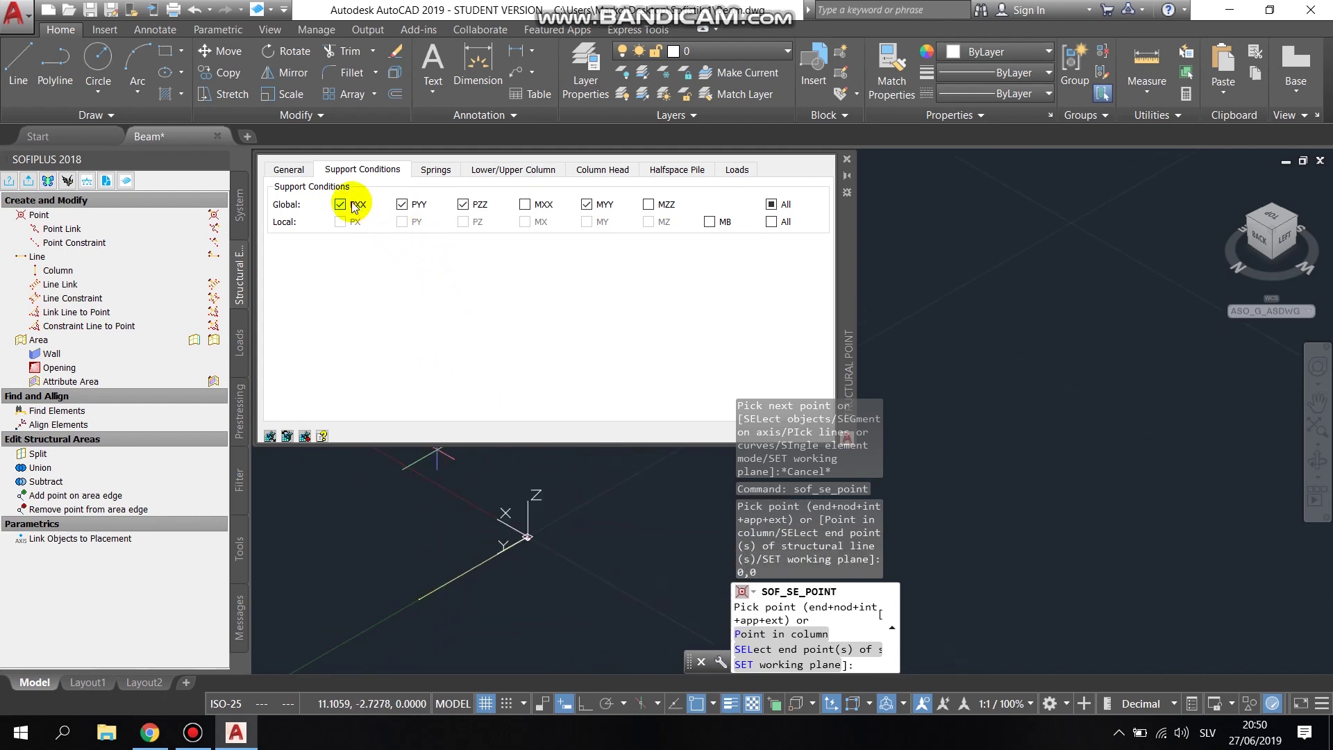
{"action": "left_click", "coordinate": [402, 205]}
{"action": "left_click", "coordinate": [587, 205]}
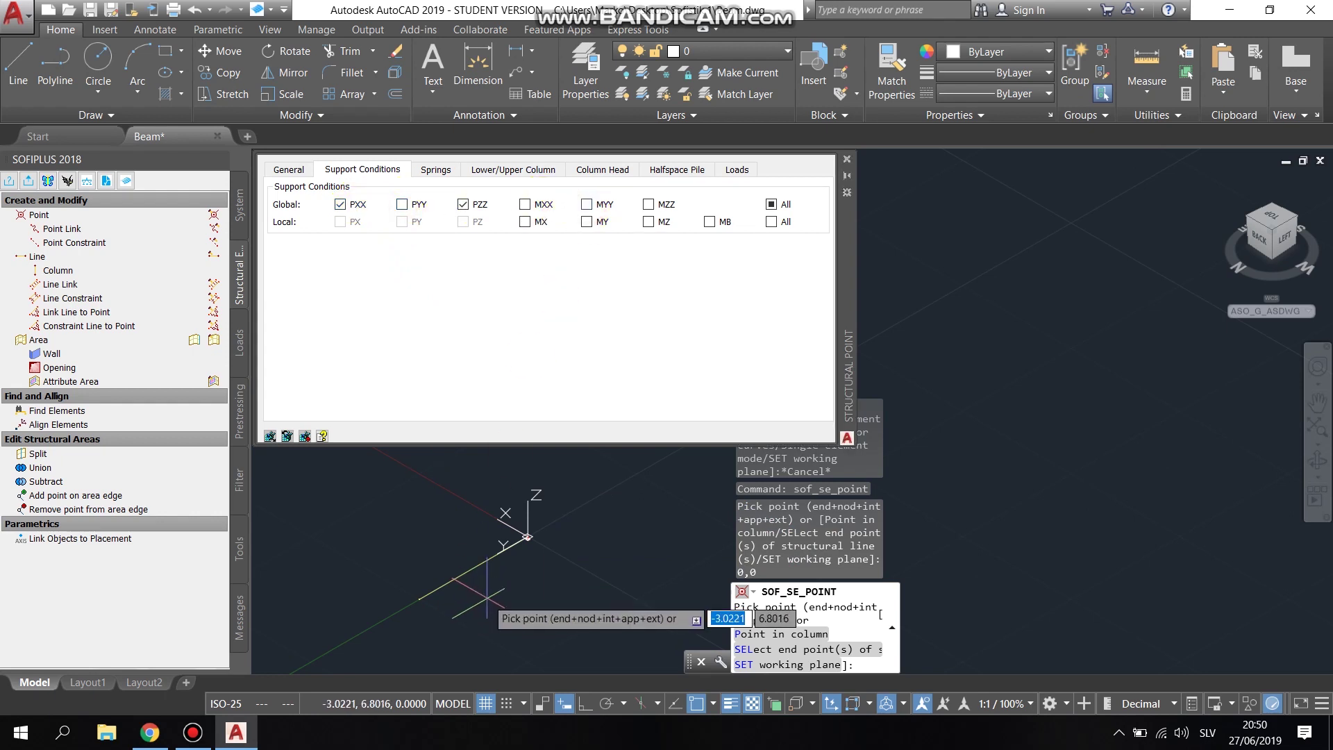
{"action": "type", "text": "0"}
{"action": "key", "text": "Tab"}
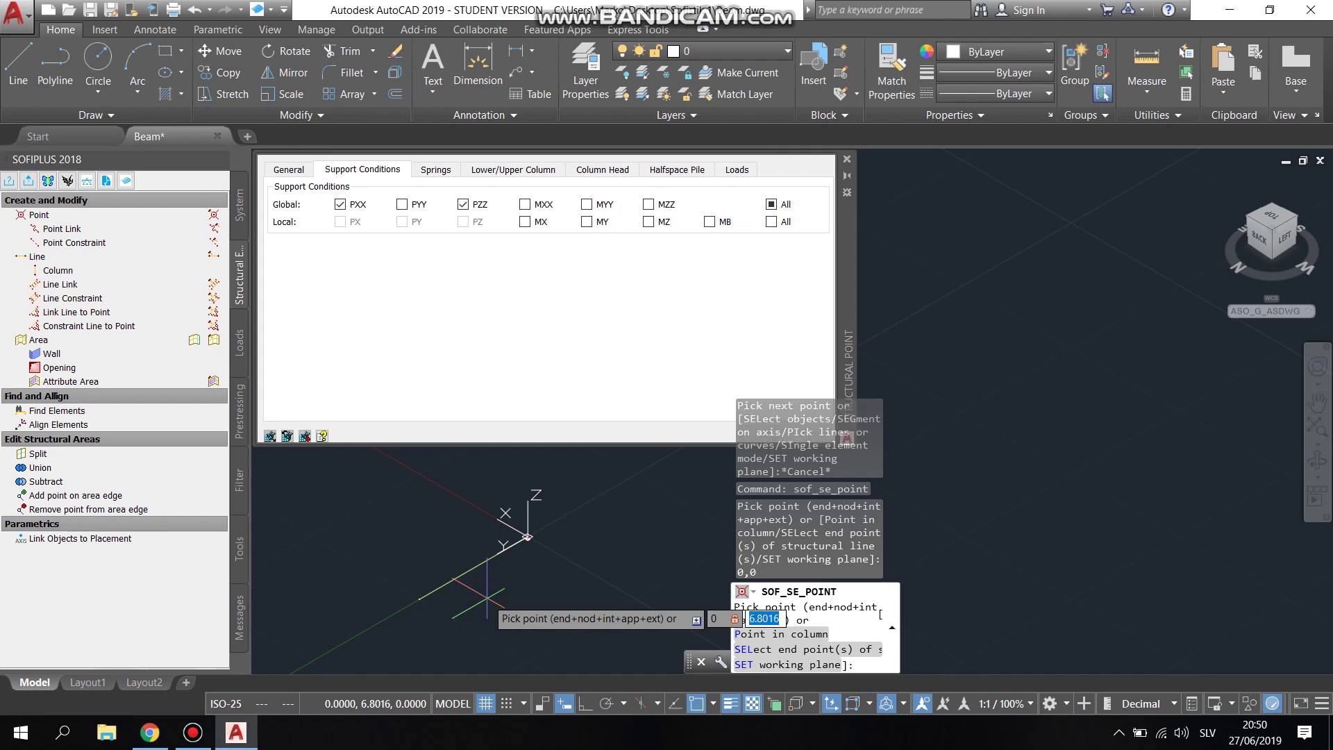
{"action": "type", "text": "10"}
{"action": "key", "text": "Return"}
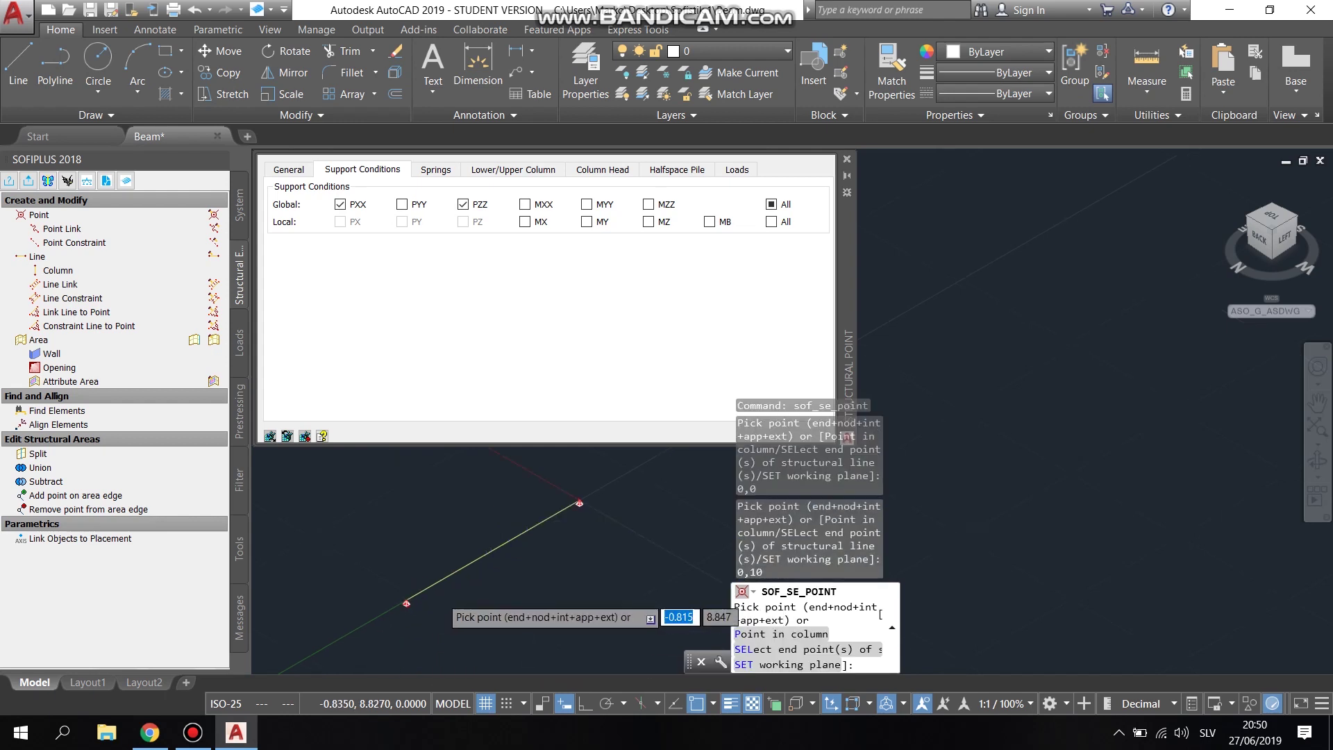
{"action": "key", "text": "Escape"}
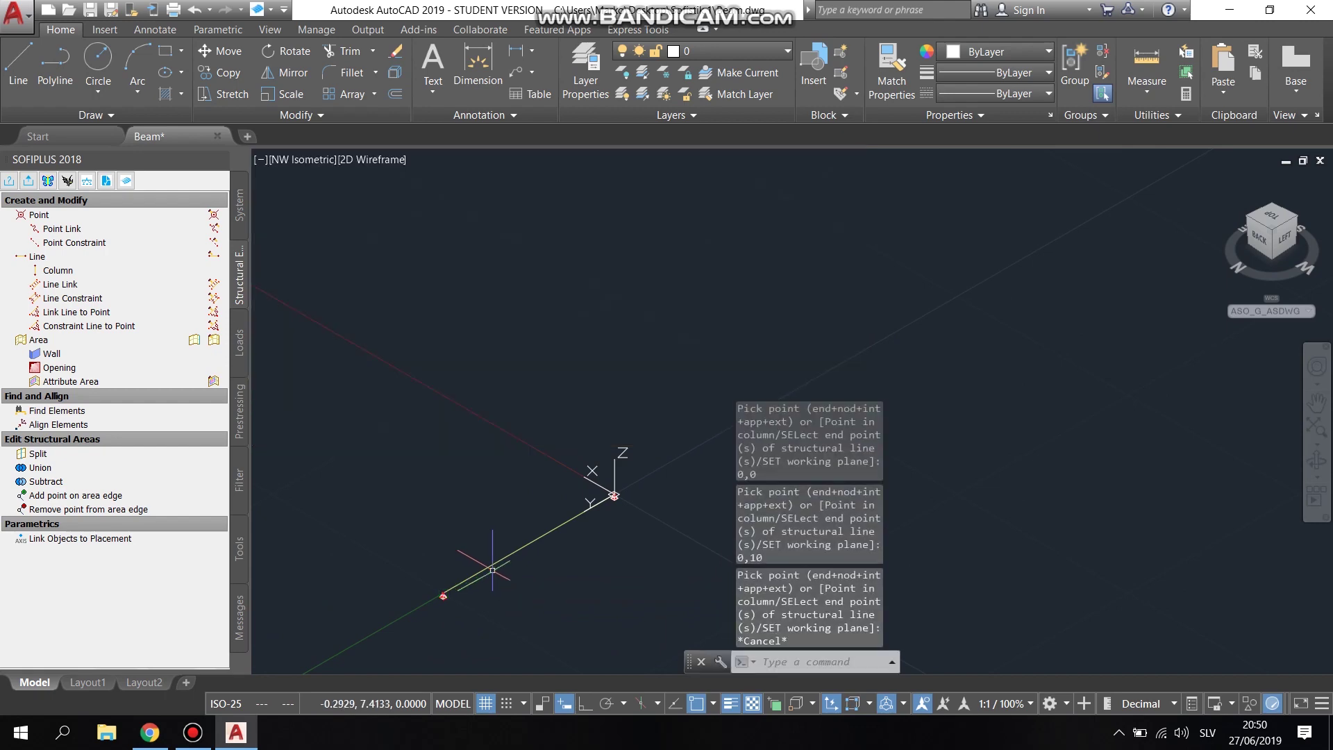
Set the structural line's element type to Centric Beam with a maximum element length of 0.500 m.
{"action": "left_click", "coordinate": [524, 548]}
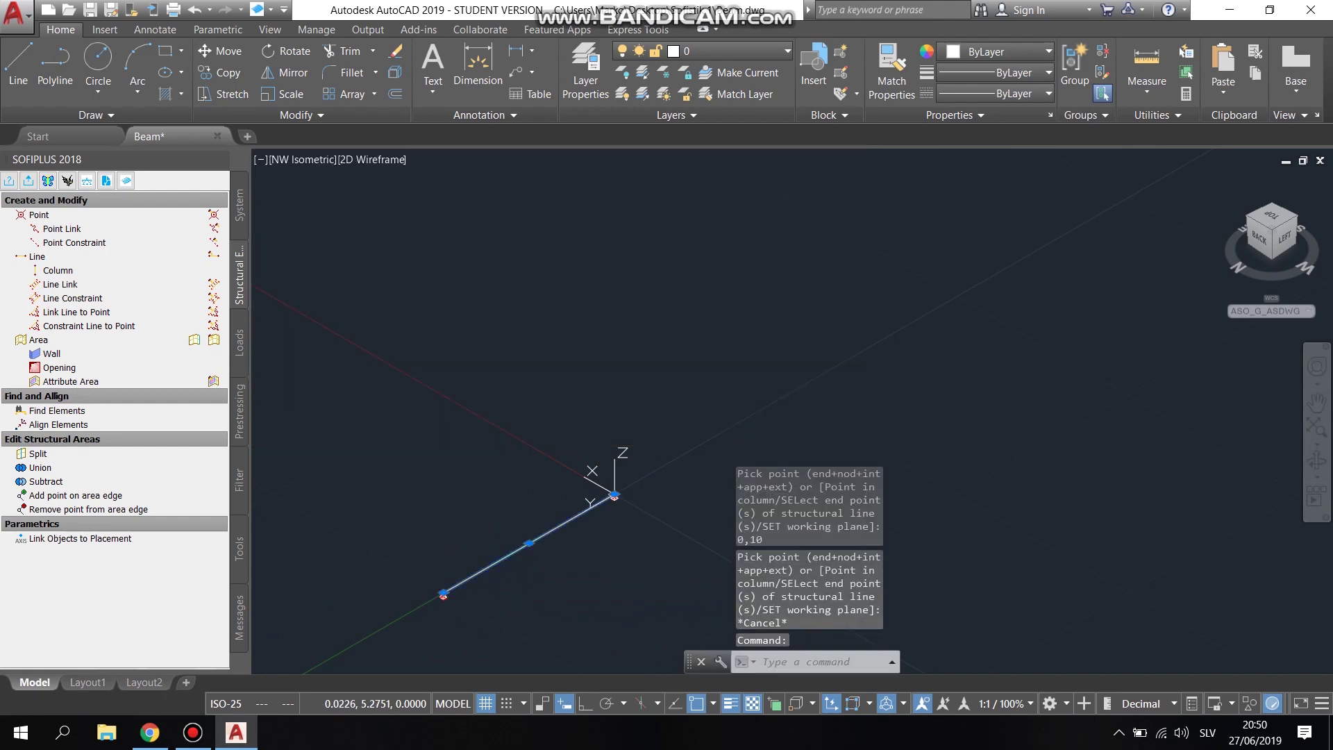
{"action": "double_click", "coordinate": [524, 548]}
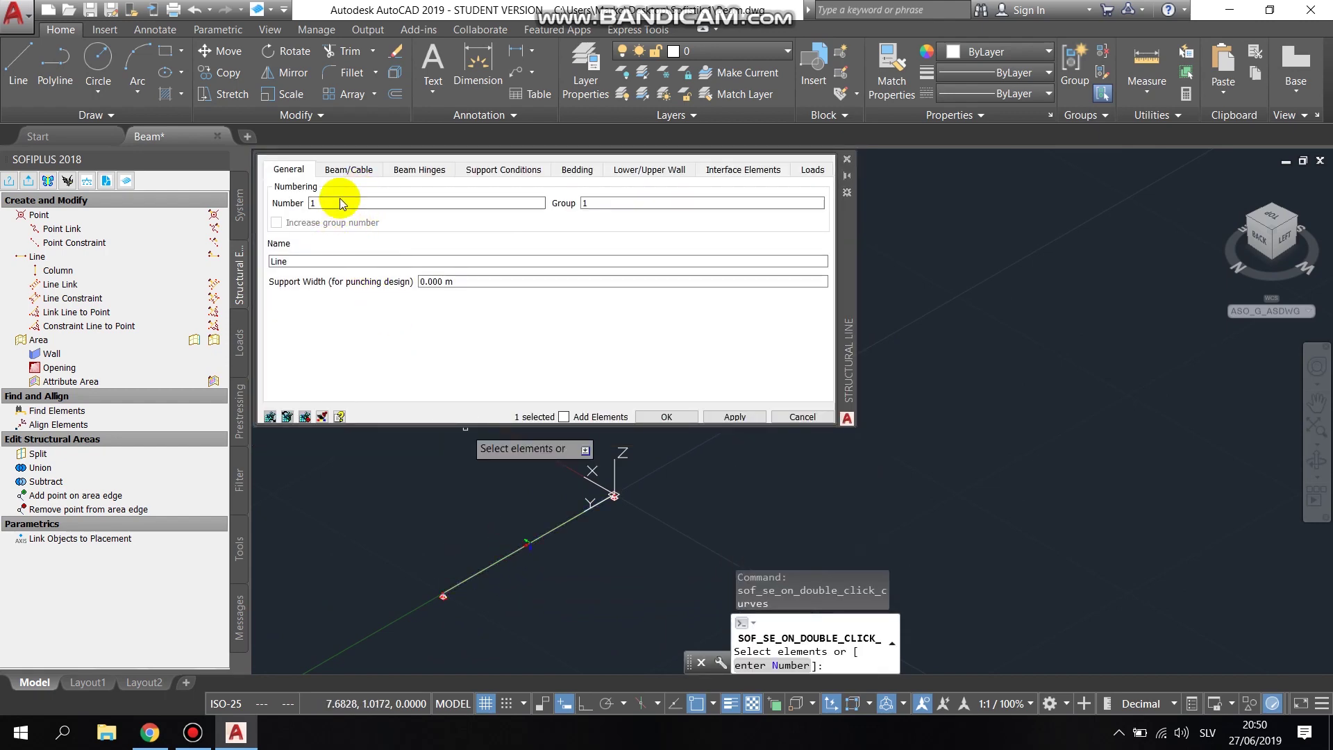
{"action": "left_click", "coordinate": [346, 170]}
{"action": "left_click", "coordinate": [297, 219]}
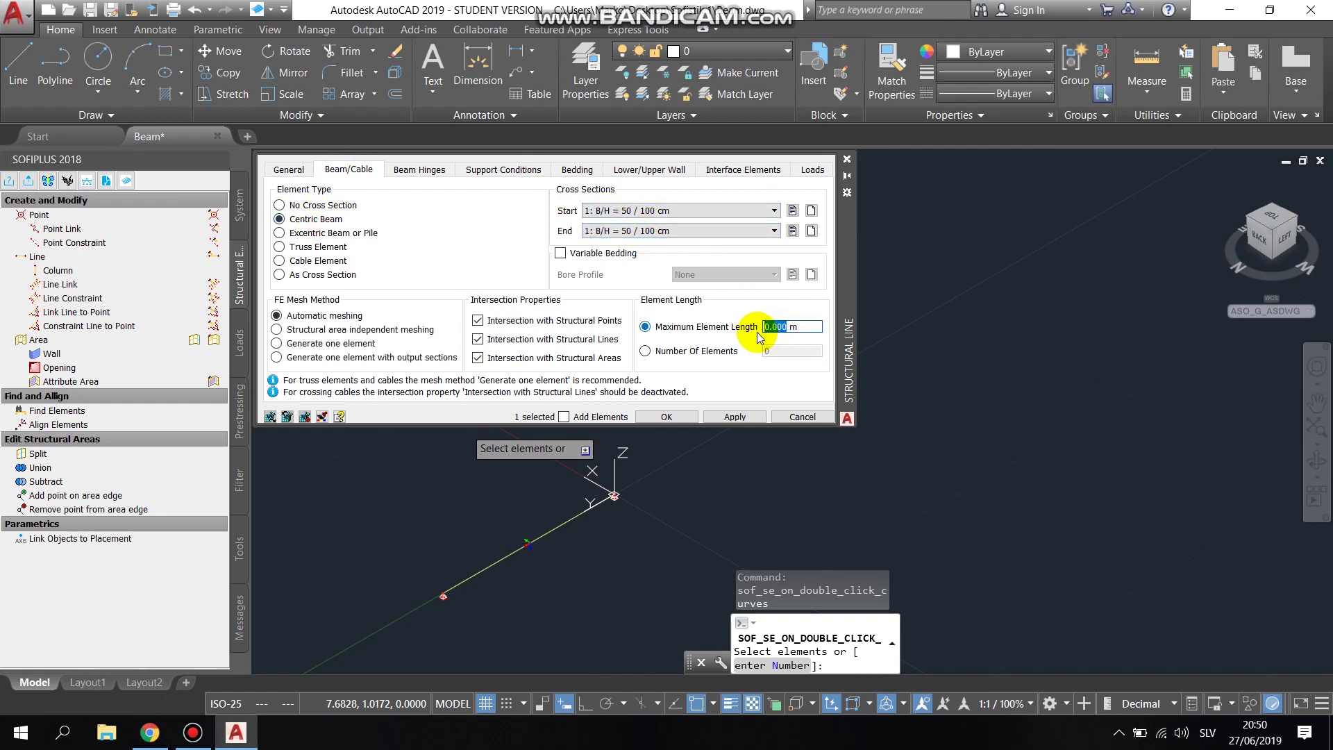
{"action": "left_click", "coordinate": [667, 418]}
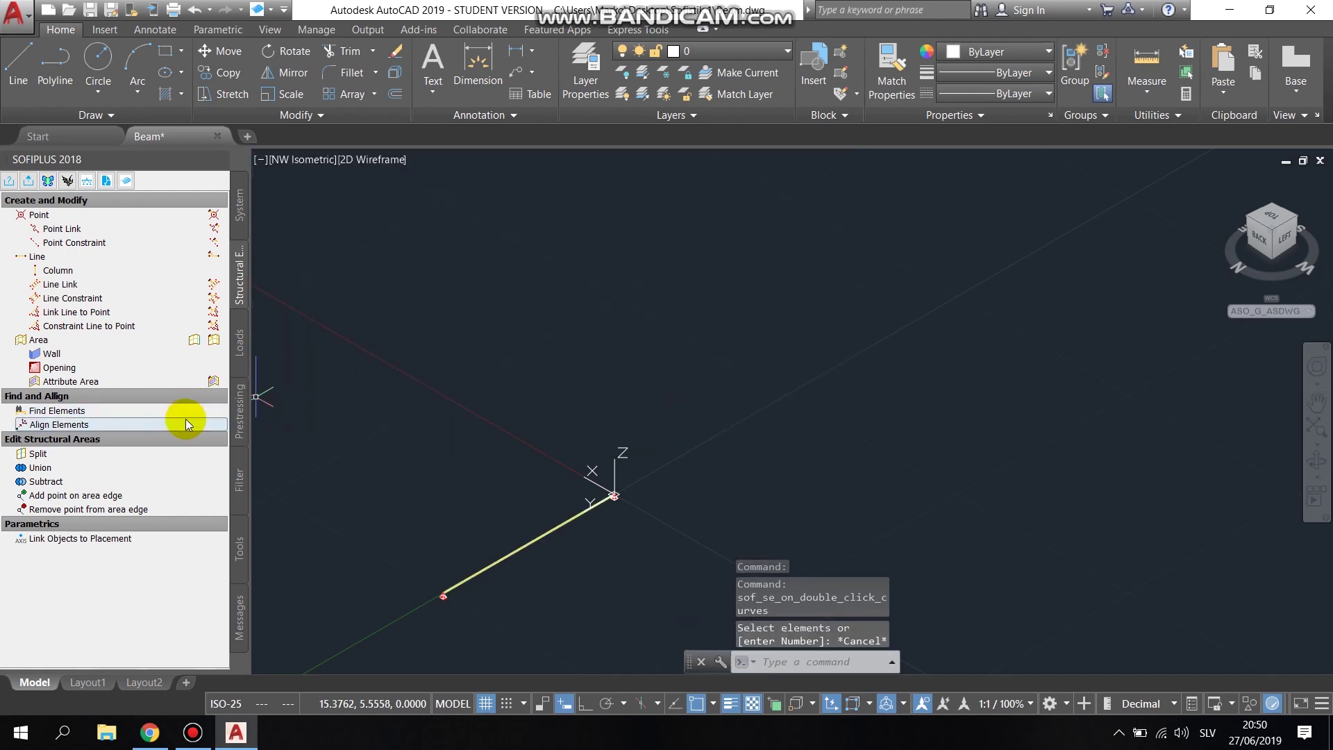
Check the load actions, create a new loadcase under action G dead load, and set its factor of dead weight to 1.00.
{"action": "left_click", "coordinate": [239, 343]}
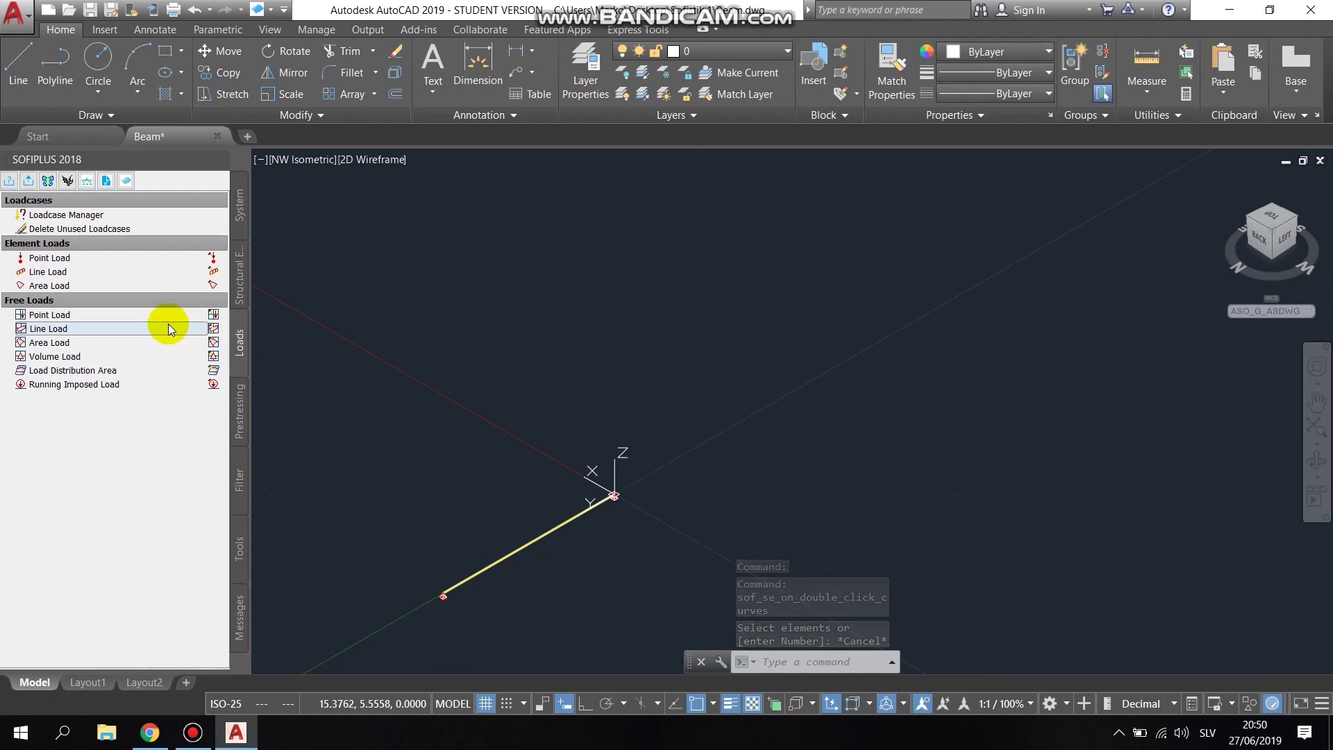
{"action": "left_click", "coordinate": [49, 214]}
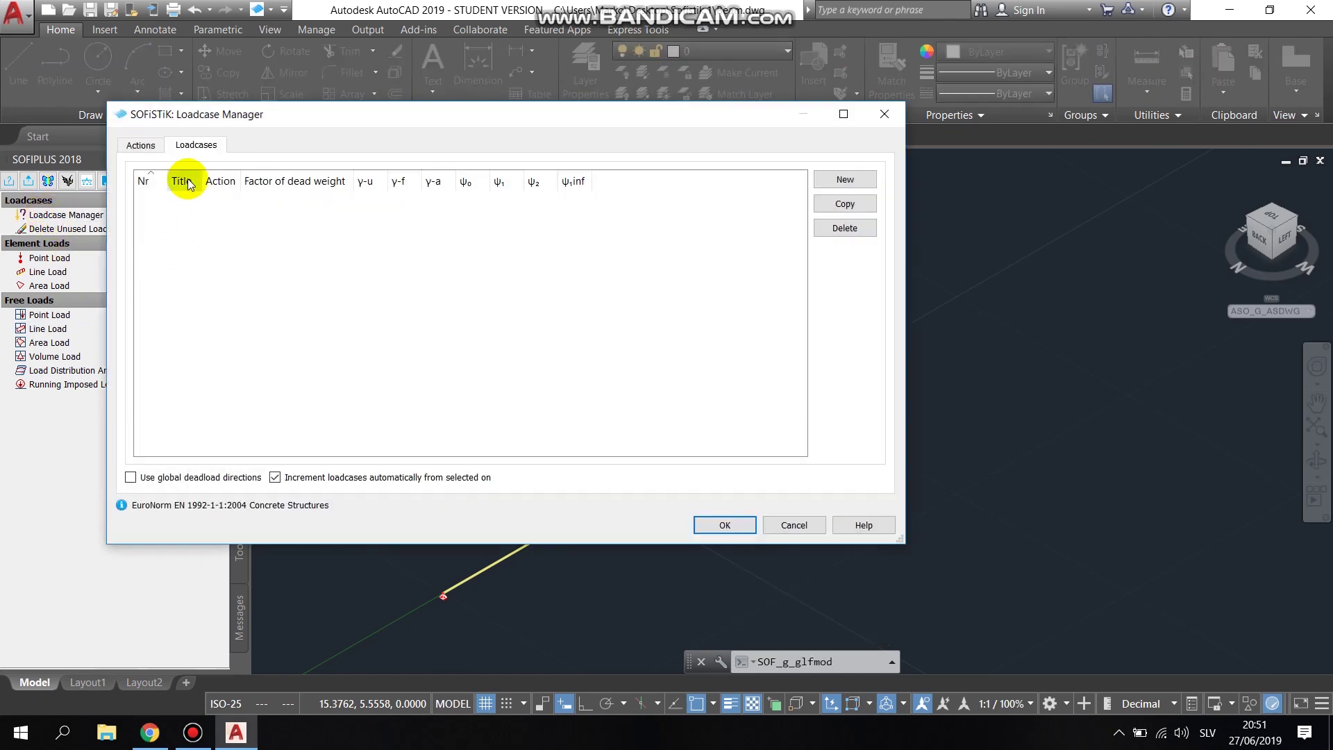
{"action": "left_click", "coordinate": [141, 144]}
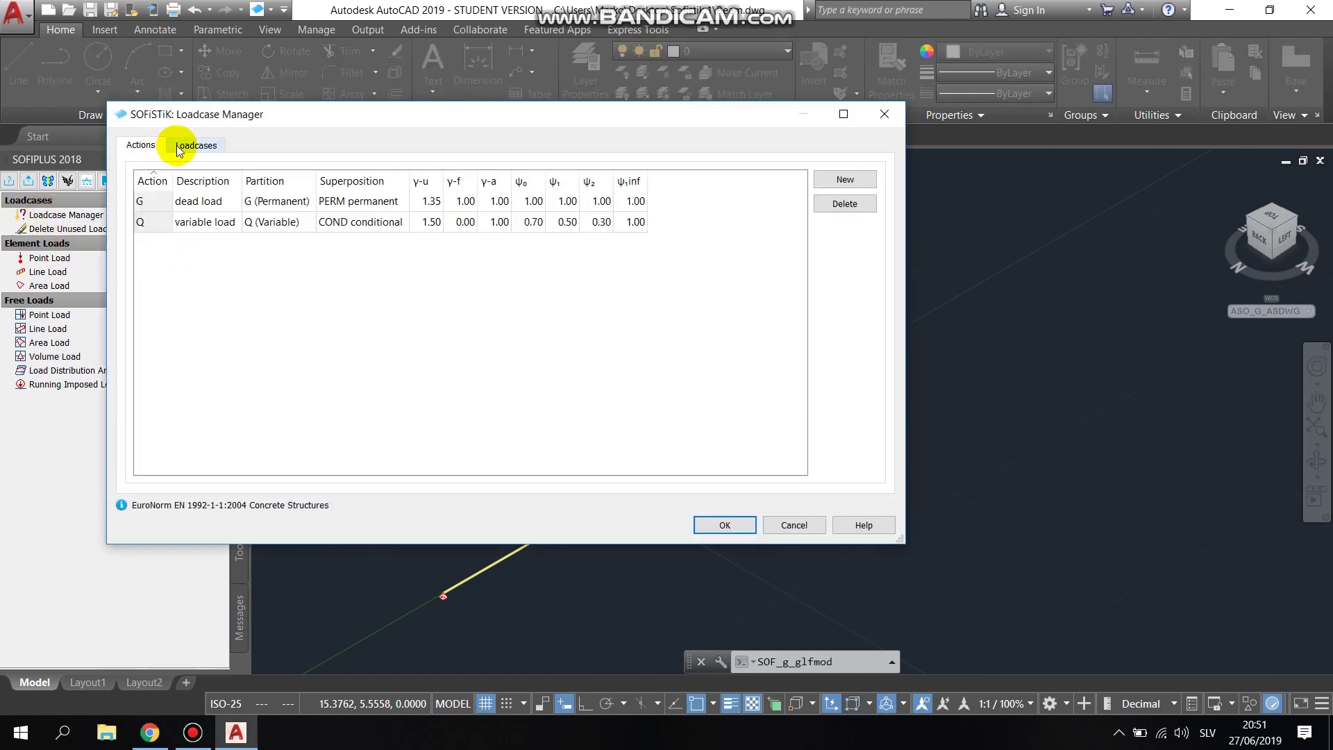
{"action": "left_click", "coordinate": [183, 148]}
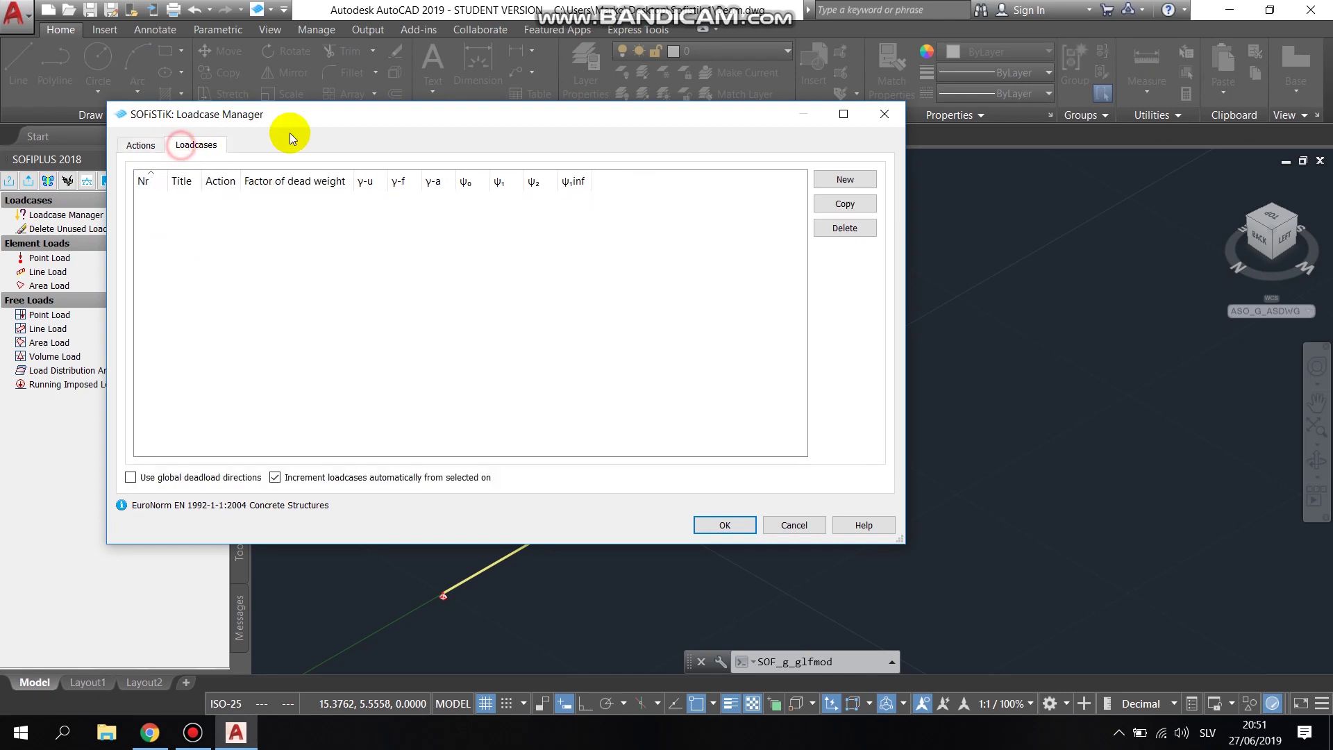
{"action": "left_click", "coordinate": [844, 180]}
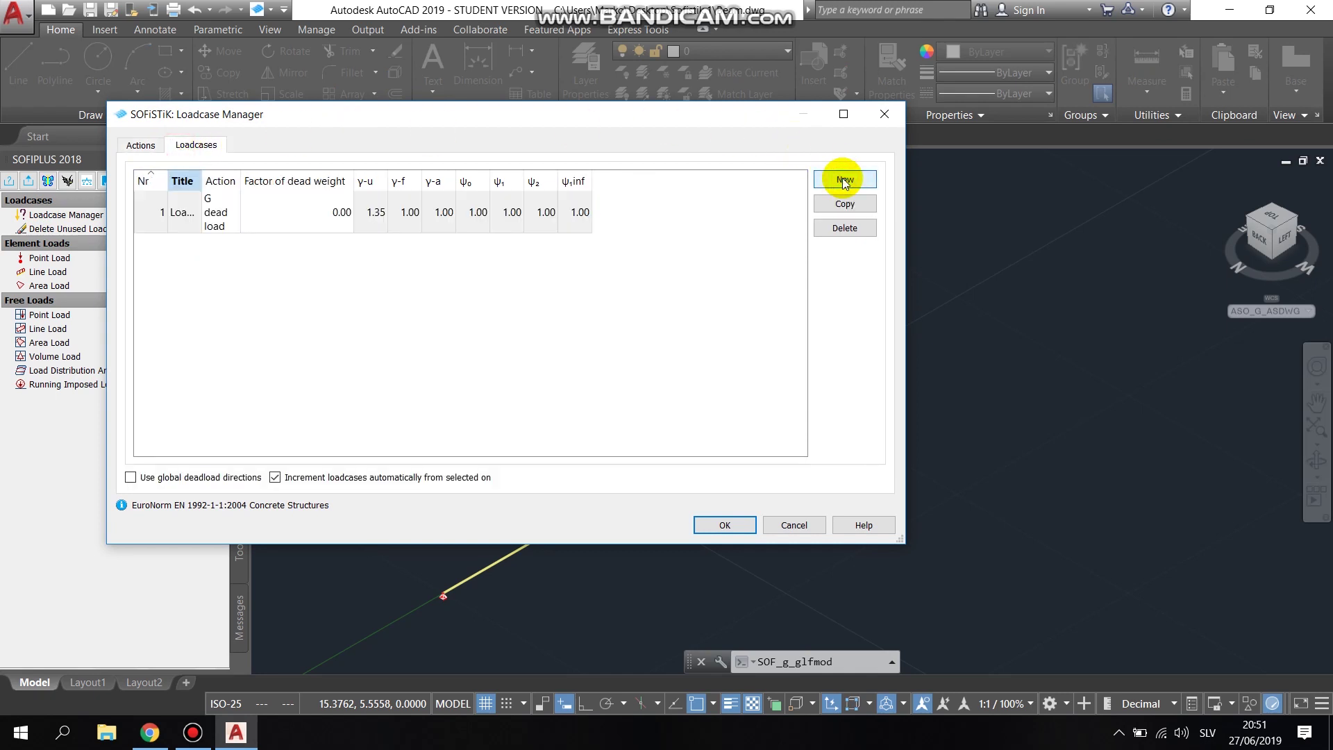
{"action": "left_click_drag", "start_coordinate": [201, 181], "coordinate": [288, 182]}
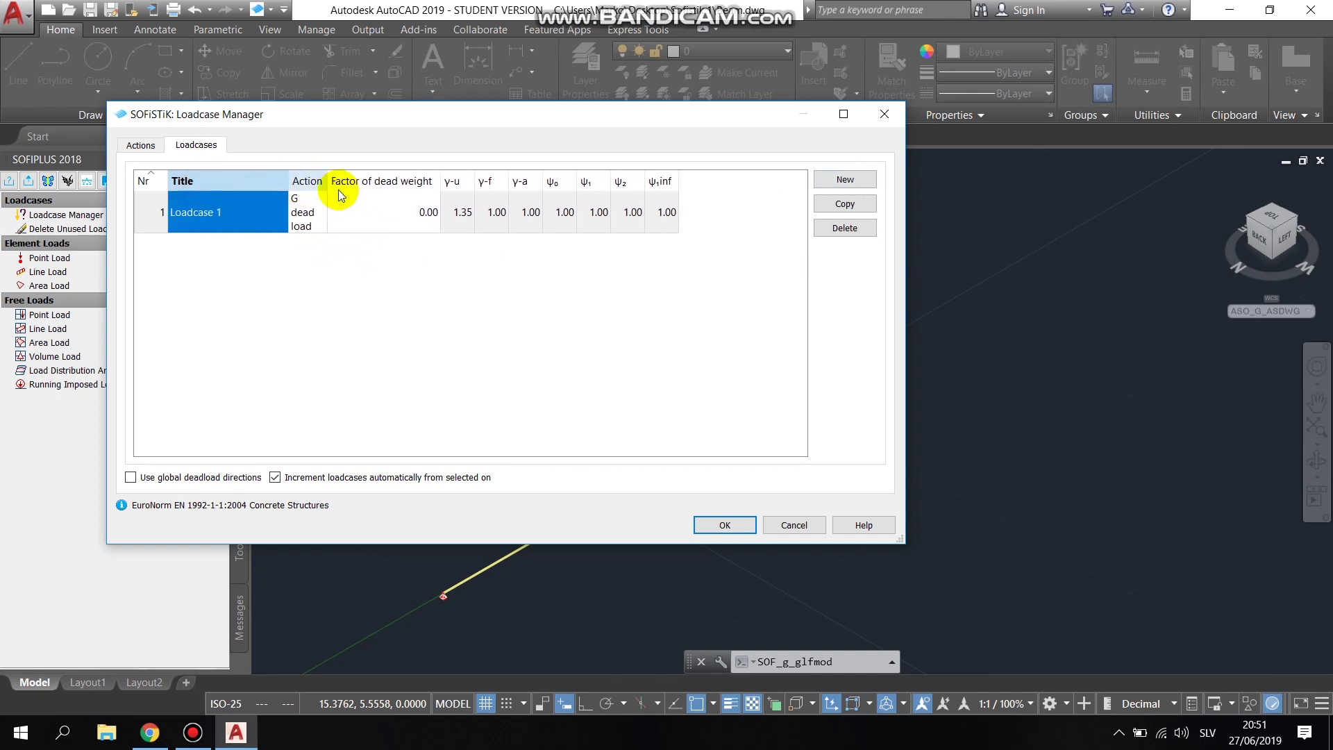
{"action": "left_click", "coordinate": [415, 215]}
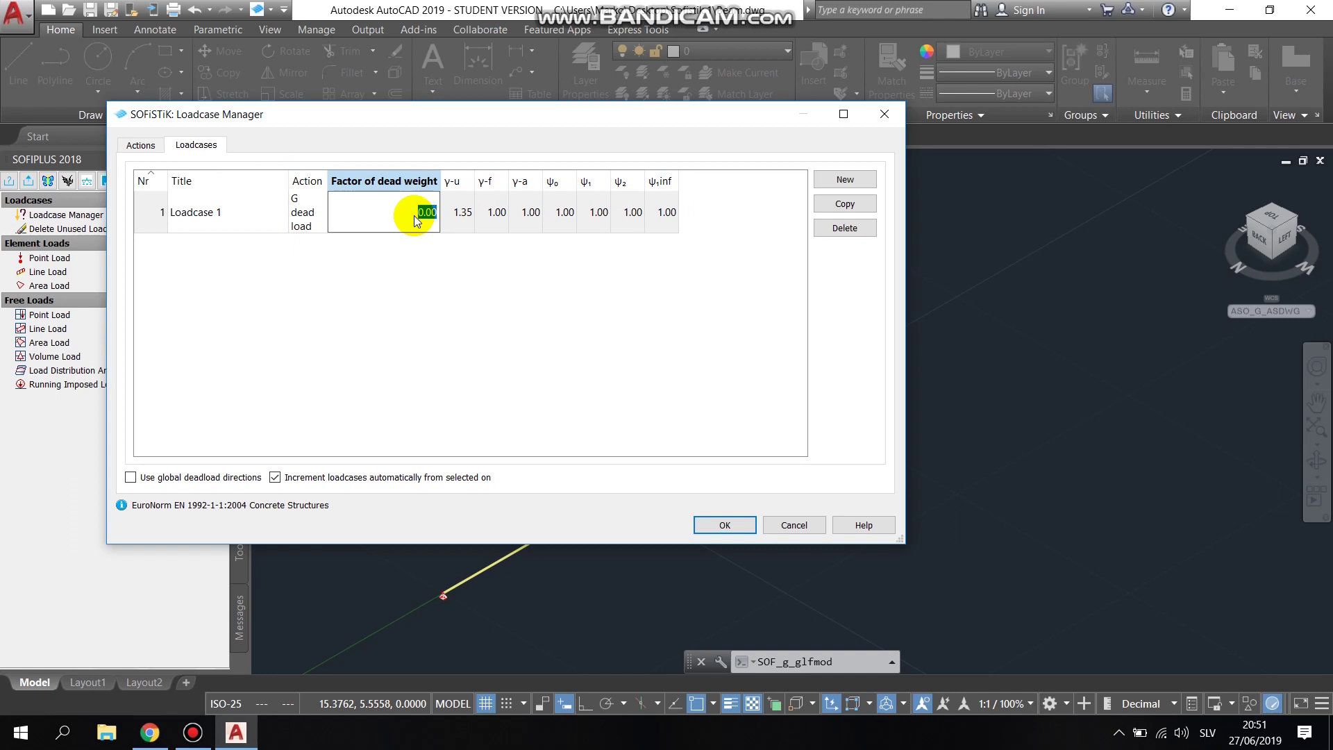
{"action": "left_click", "coordinate": [415, 220]}
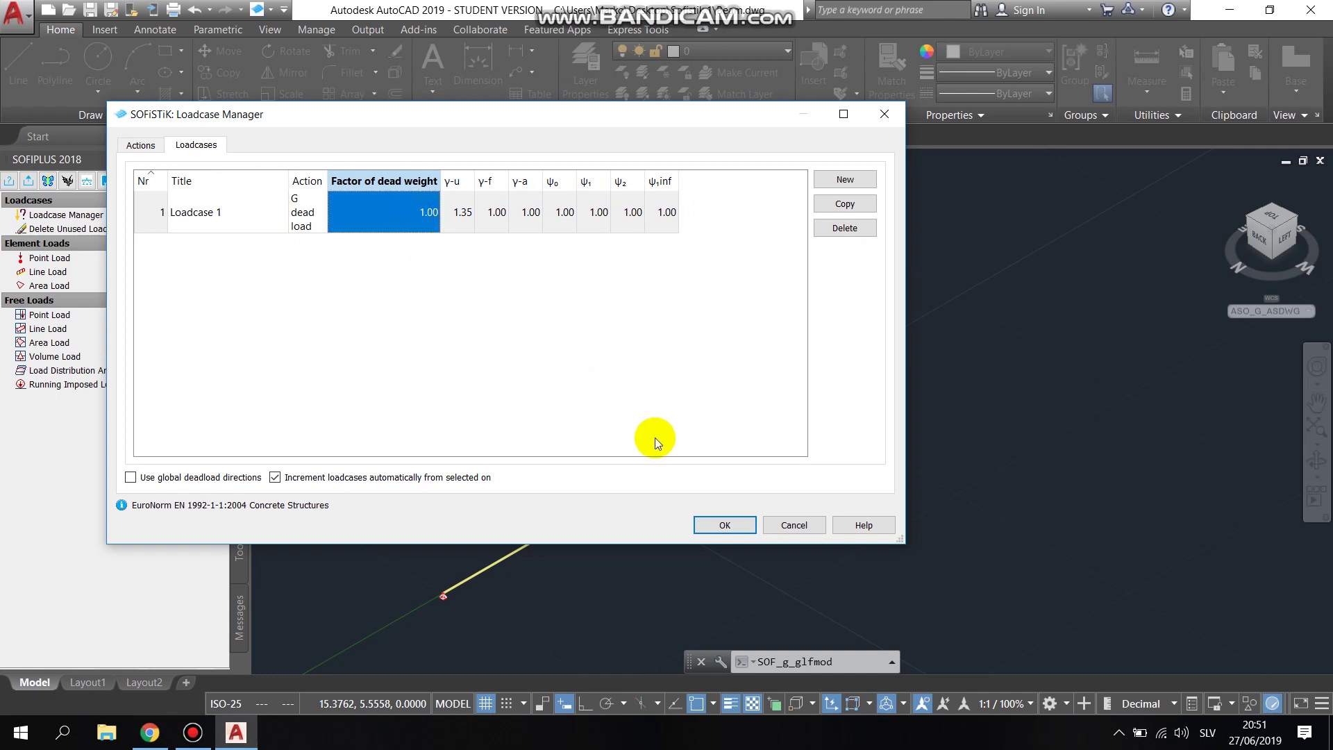
{"action": "left_click", "coordinate": [718, 525]}
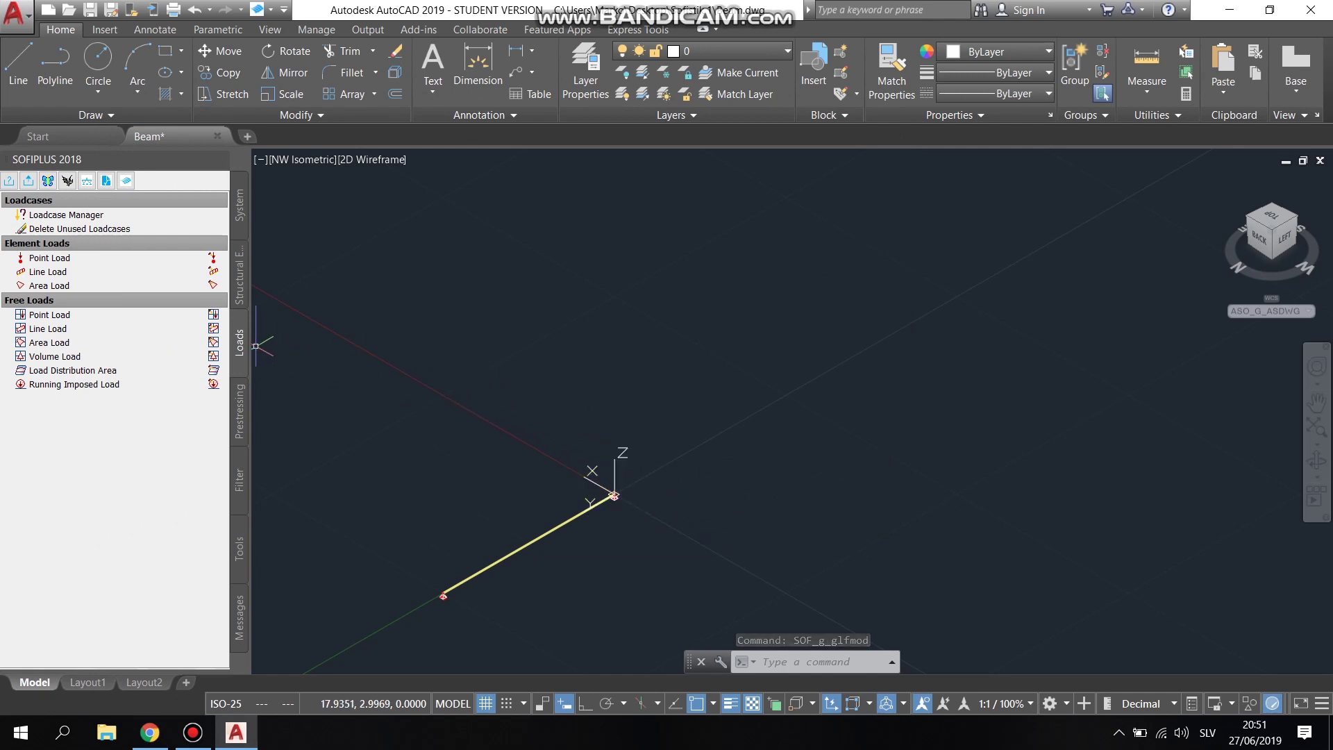
{"action": "left_click", "coordinate": [533, 541]}
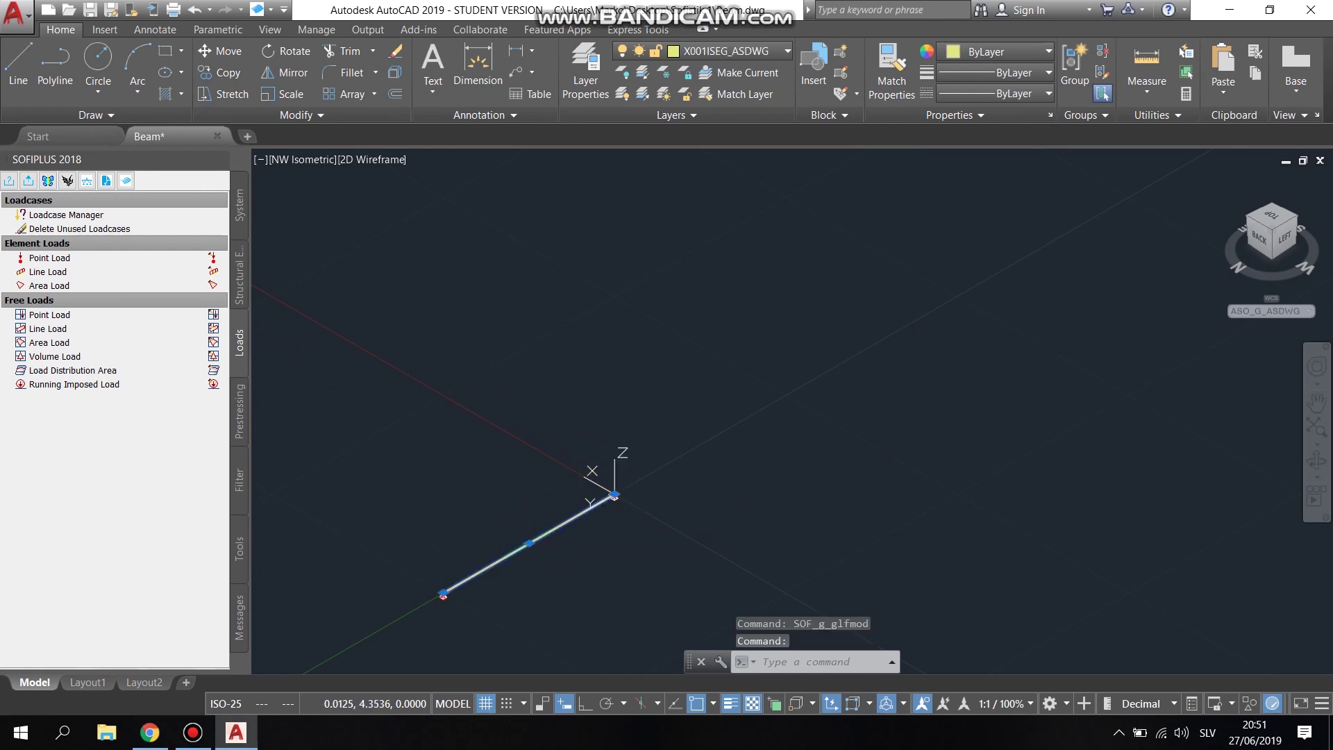
{"action": "double_click", "coordinate": [533, 541]}
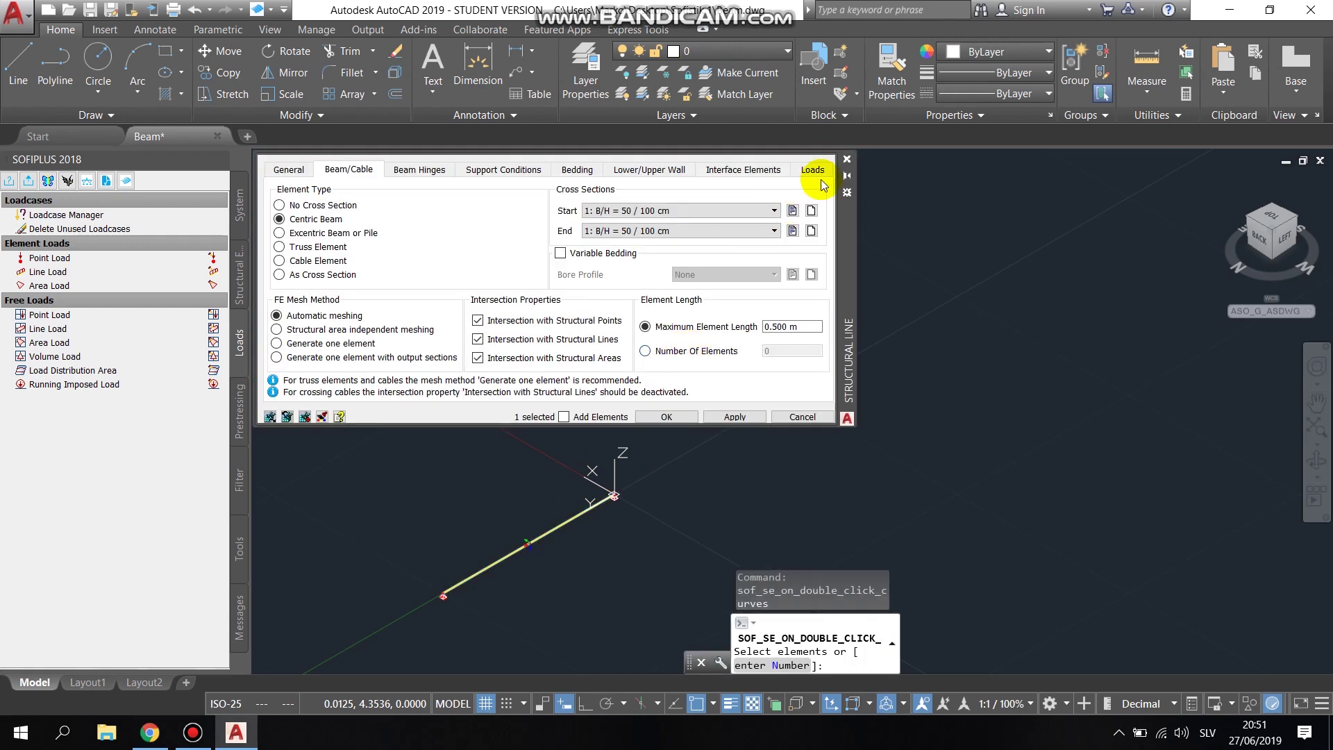
{"action": "left_click", "coordinate": [813, 170]}
{"action": "left_click", "coordinate": [818, 193]}
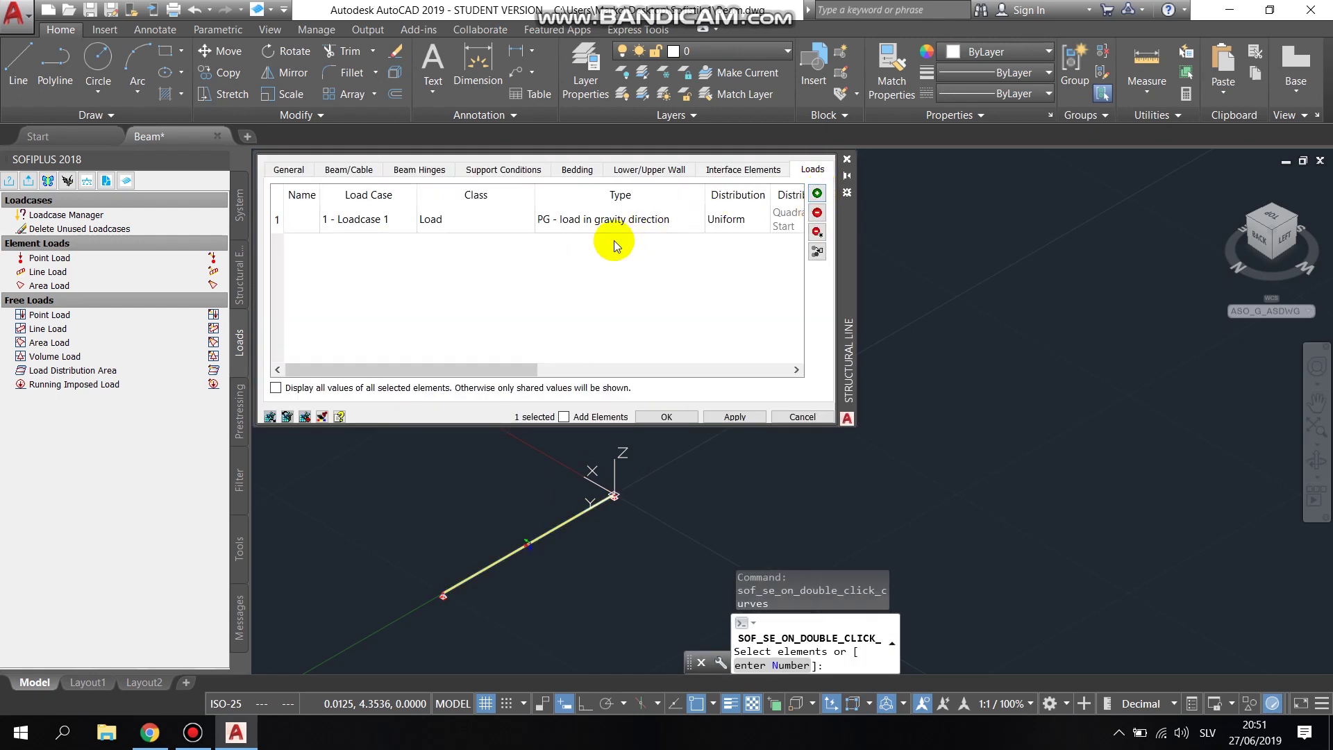
{"action": "left_click", "coordinate": [385, 221]}
{"action": "left_click", "coordinate": [385, 221]}
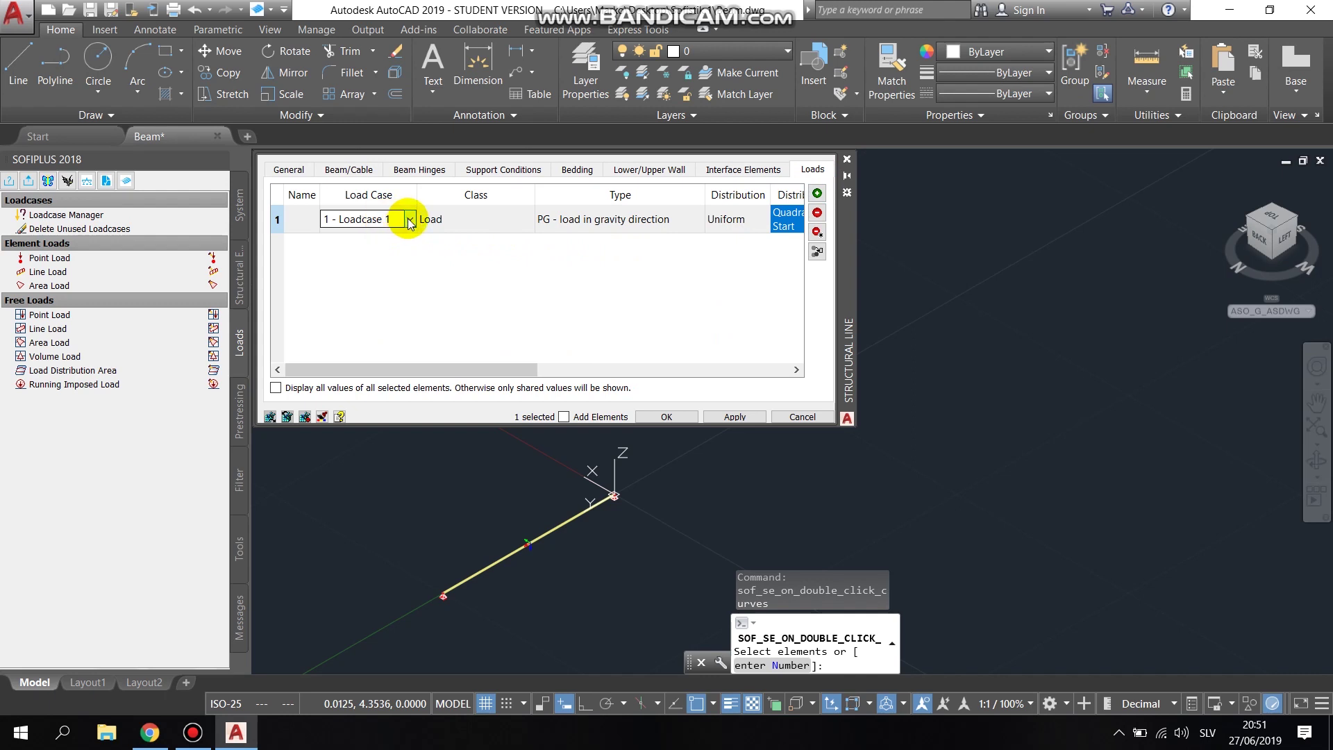
{"action": "left_click", "coordinate": [408, 219]}
{"action": "left_click", "coordinate": [459, 221]}
{"action": "left_click", "coordinate": [477, 219]}
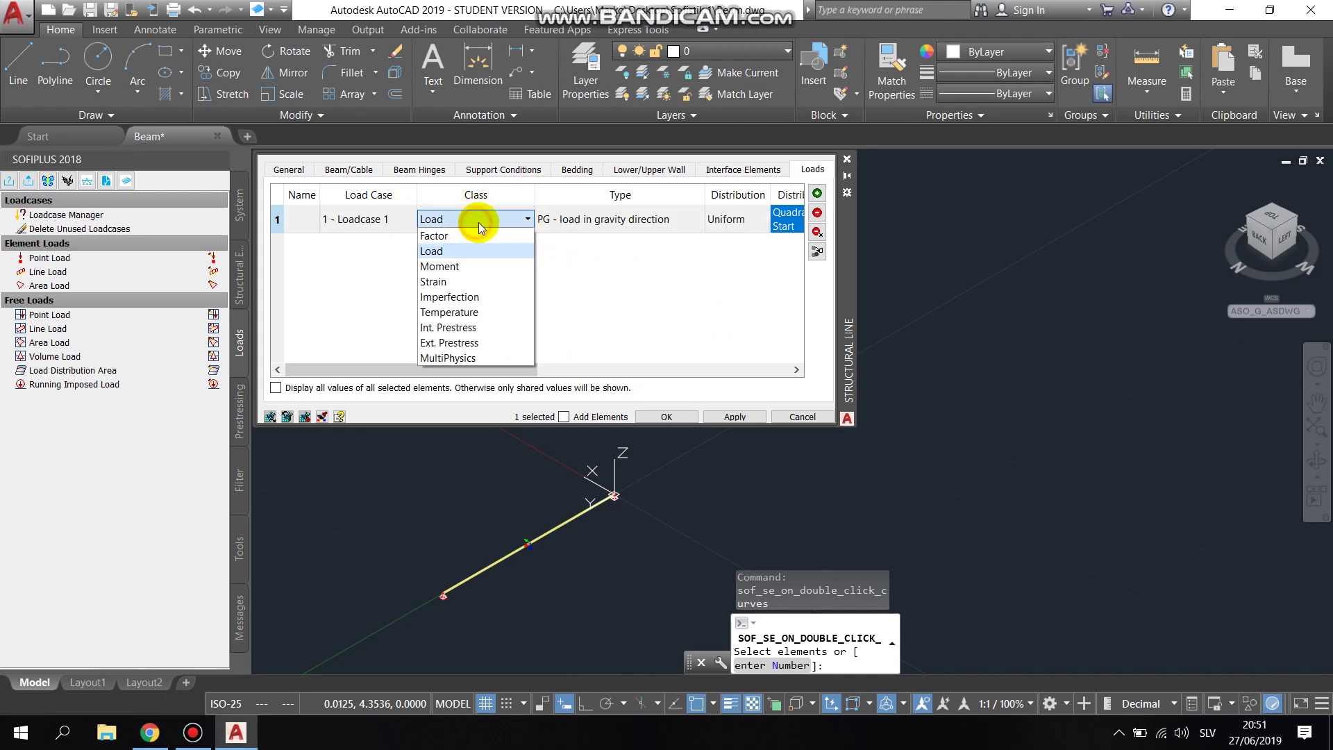
{"action": "left_click", "coordinate": [449, 252]}
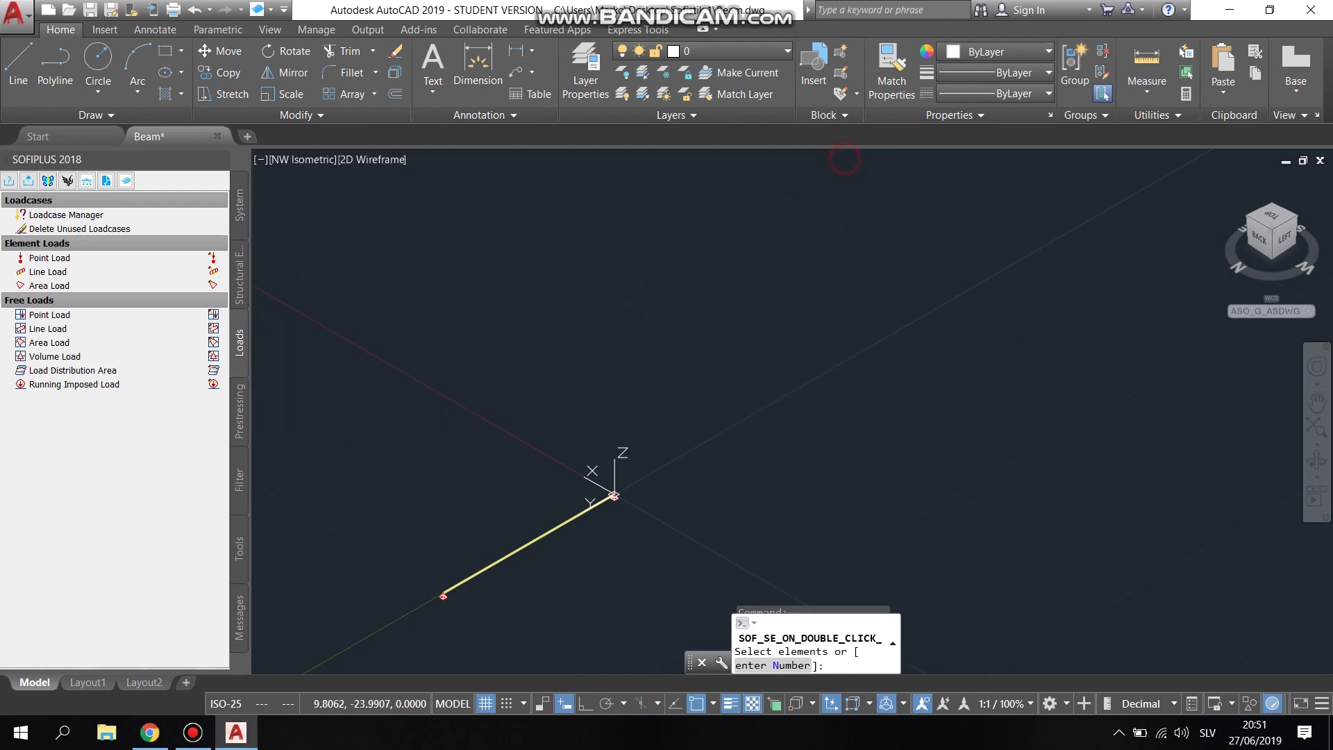
{"action": "left_click", "coordinate": [847, 160]}
Place a uniform free line load of 5.00 kN/m in gravity direction under Loadcase 1, from 0,0 to @0,10 along the beam.
{"action": "left_click", "coordinate": [105, 330]}
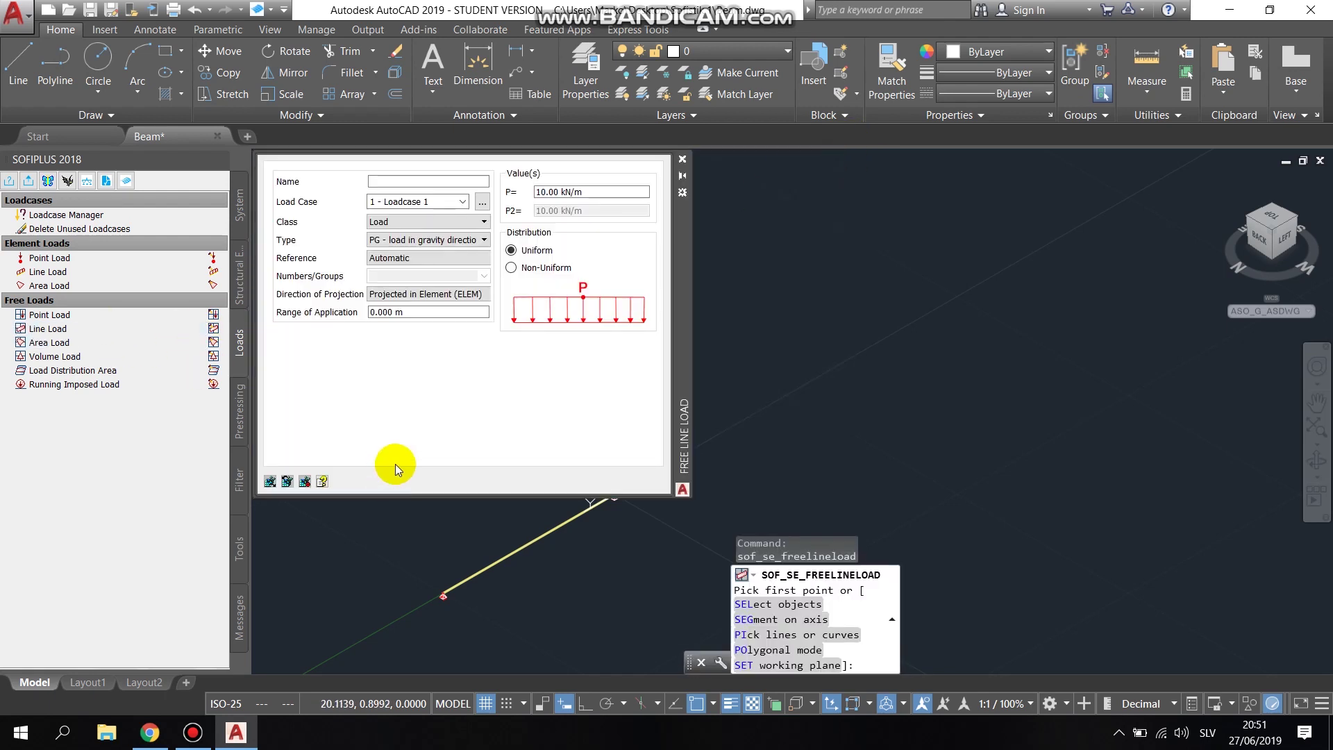
{"action": "left_click_drag", "start_coordinate": [557, 193], "coordinate": [531, 198]}
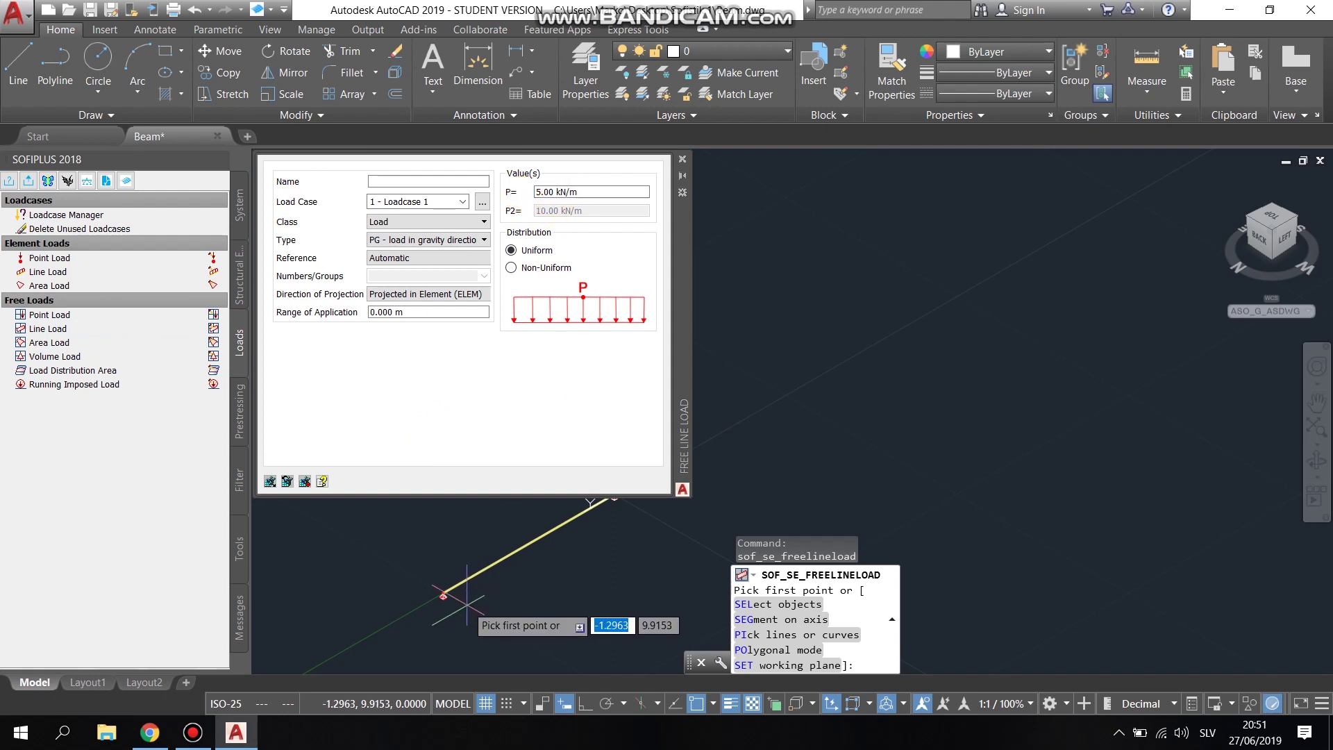
{"action": "type", "text": "0"}
{"action": "key", "text": "Tab"}
{"action": "type", "text": "0"}
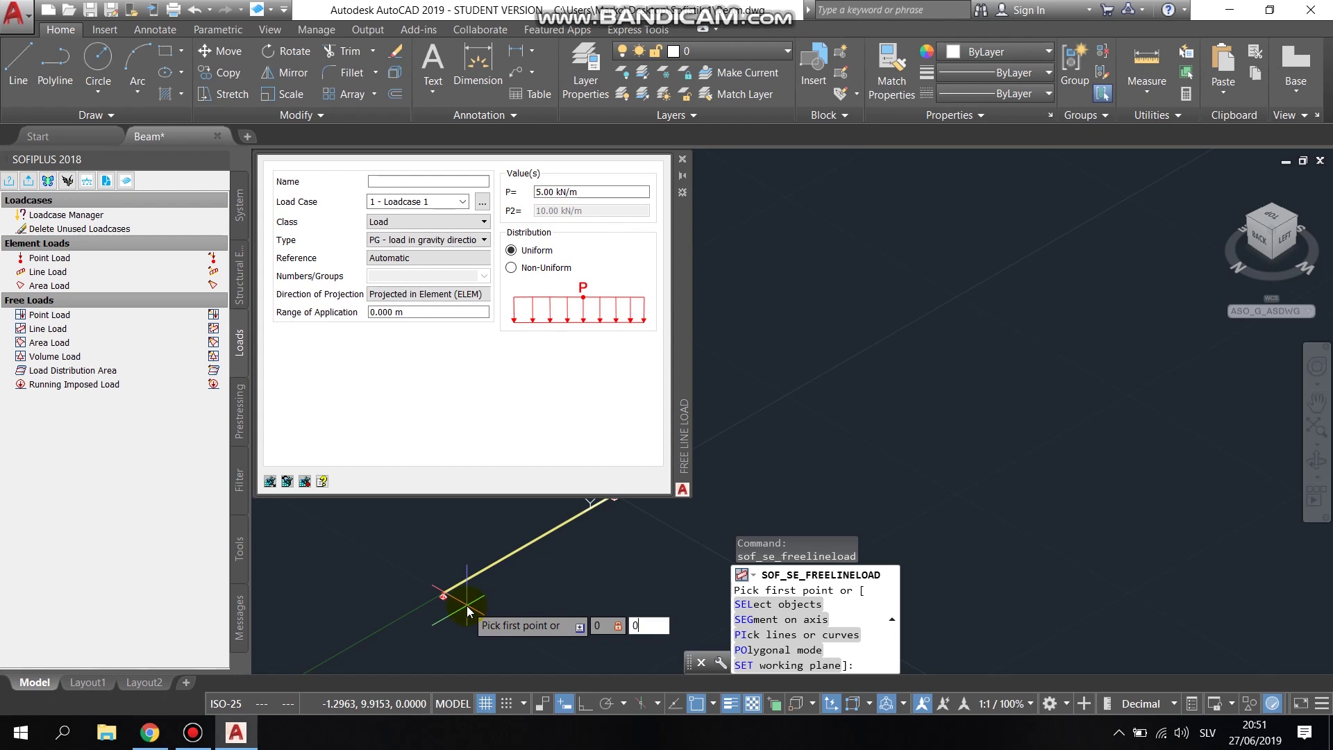
{"action": "key", "text": "Return"}
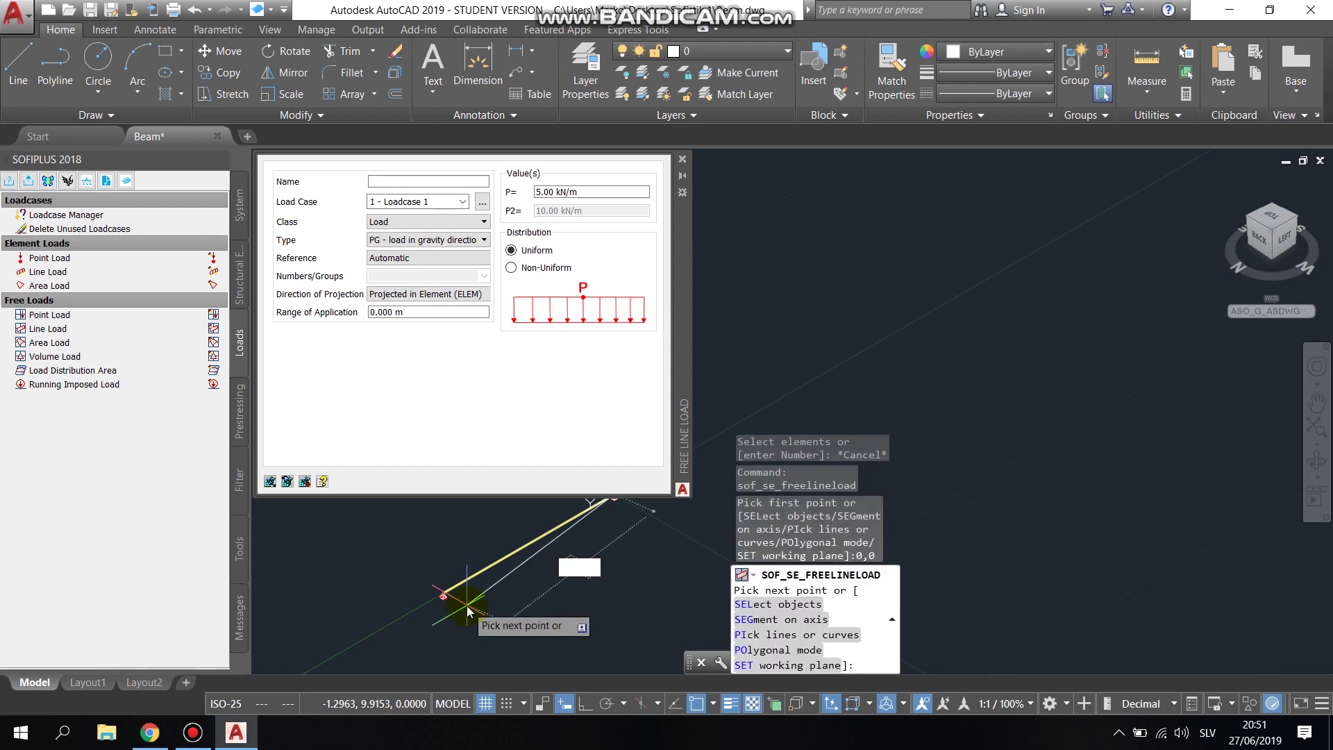
{"action": "type", "text": "0,"}
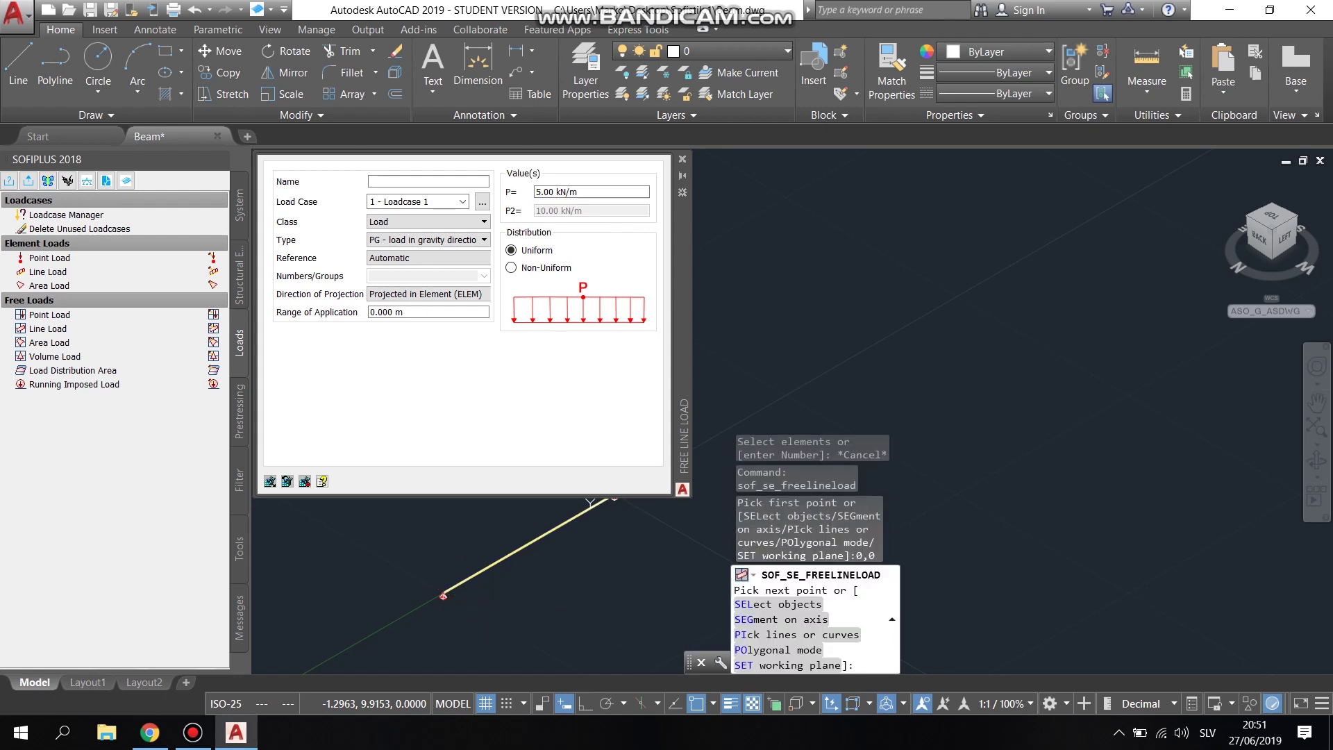
{"action": "key", "text": "Return"}
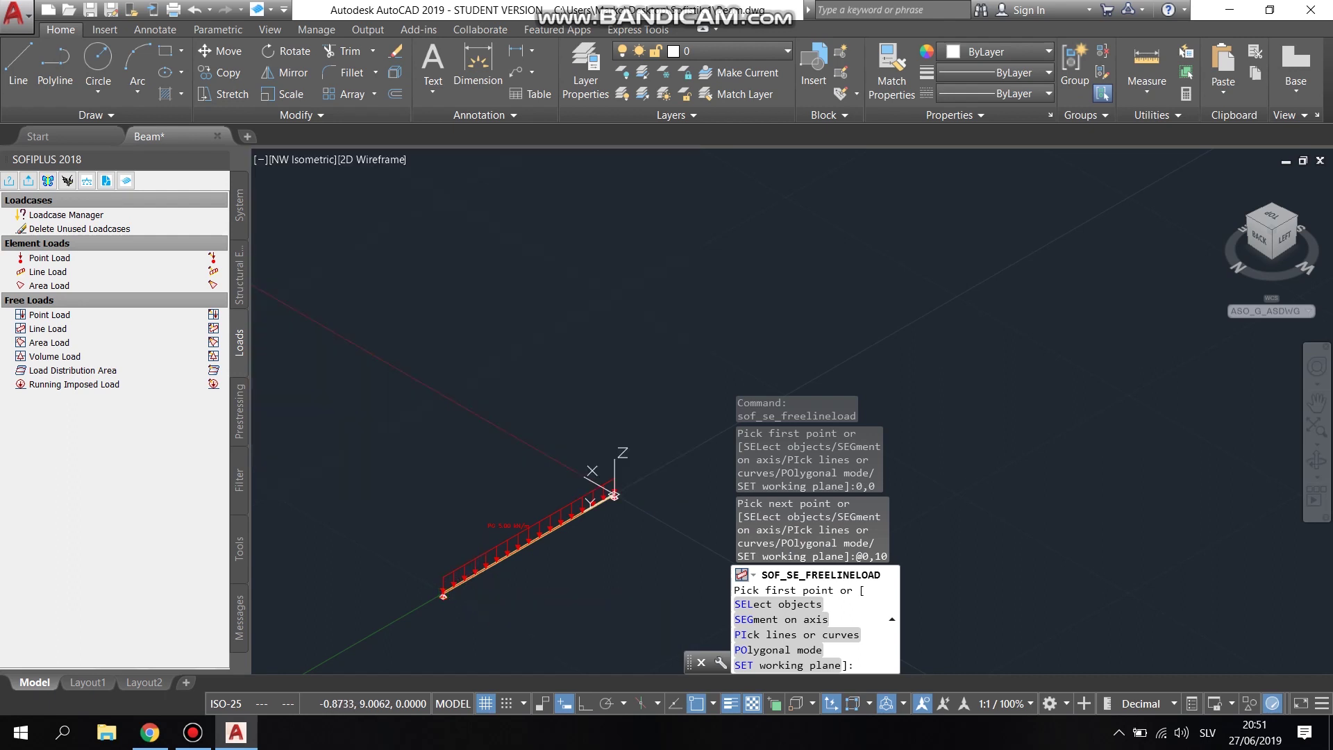
{"action": "key", "text": "Escape"}
Export the entire system with its loads, with automatically determined mesh density and immediate processing.
{"action": "scroll", "coordinate": [492, 576], "scroll_direction": "up", "scroll_amount": 4}
{"action": "middle_click_drag", "start_coordinate": [506, 551], "coordinate": [534, 450]}
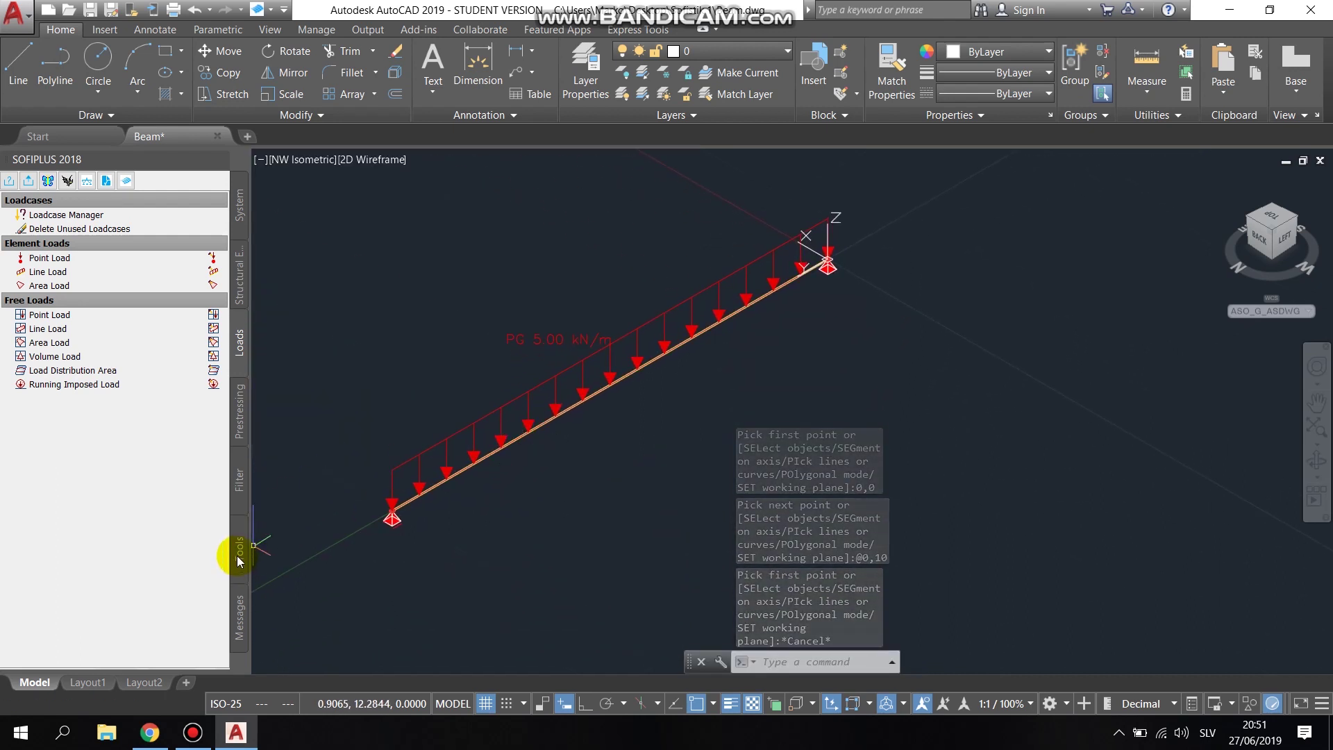
{"action": "left_click", "coordinate": [34, 184]}
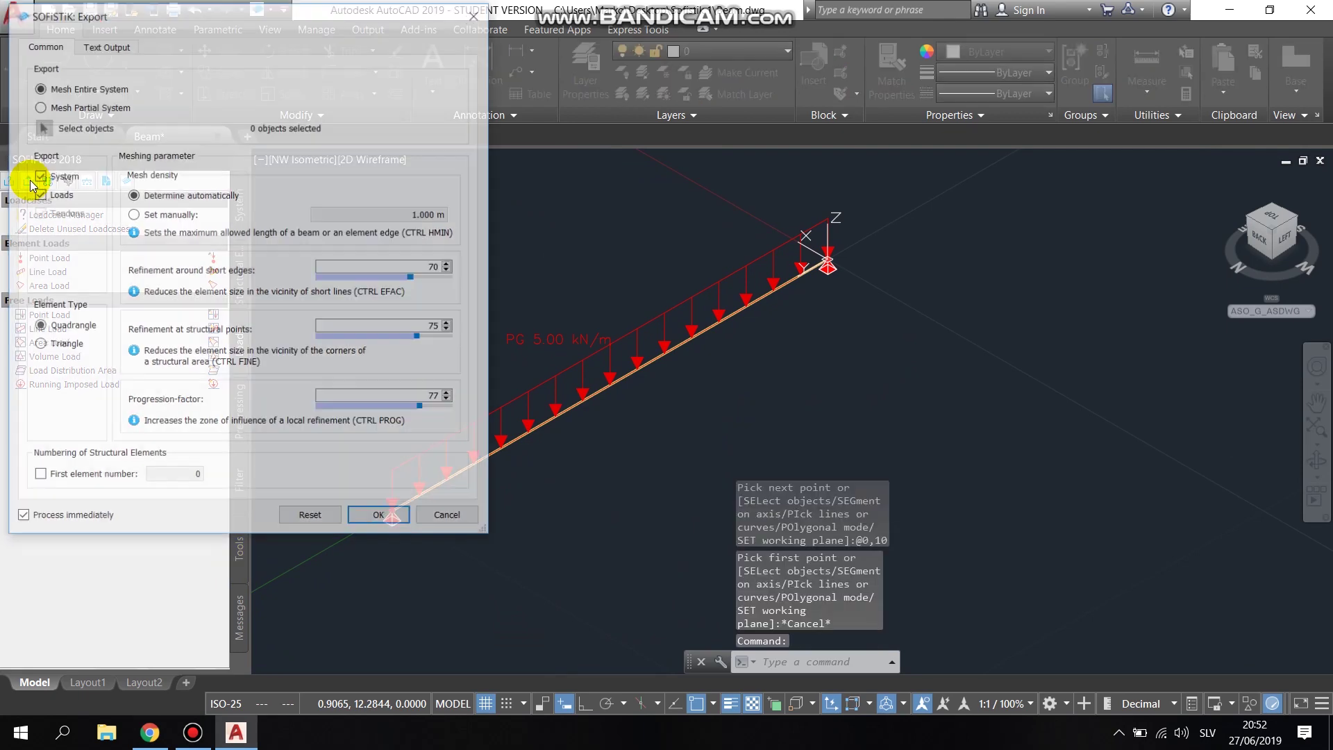
{"action": "left_click", "coordinate": [374, 517]}
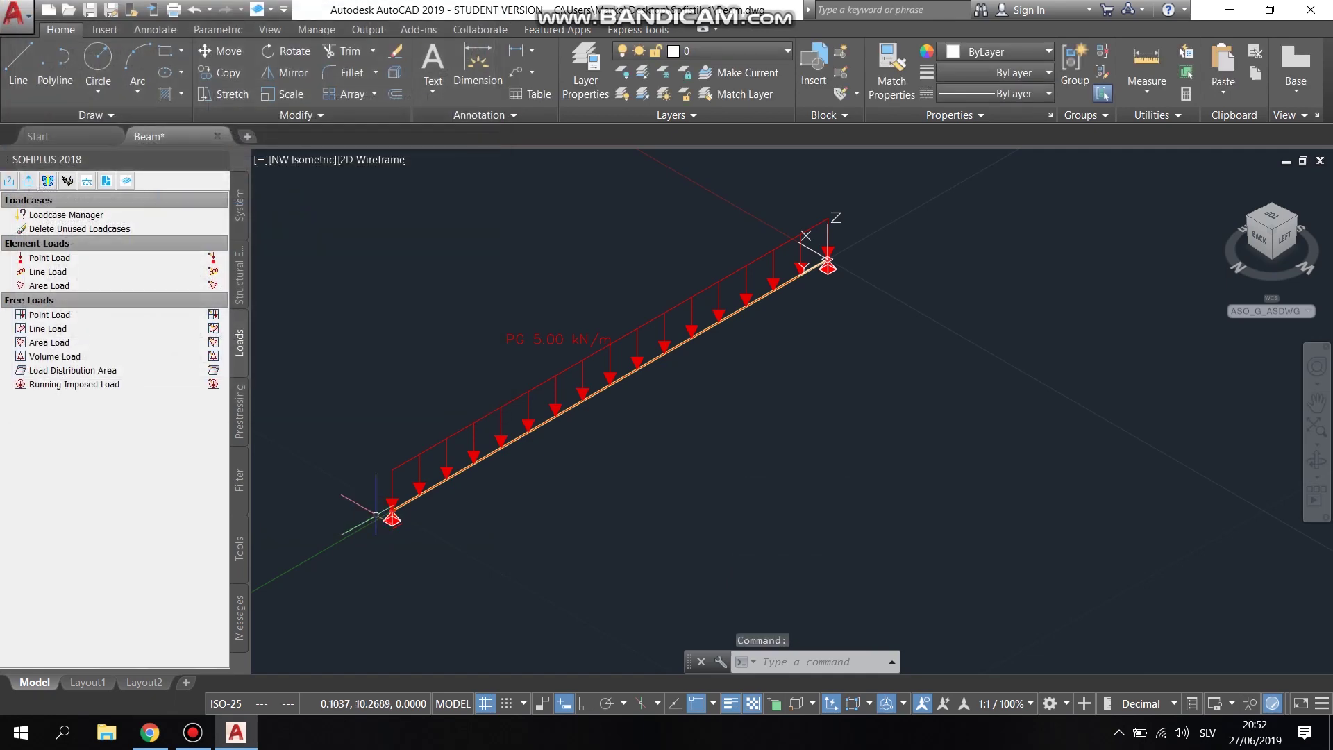
Switch to the SOFiSTiK Text Editor, write a "+prog ase" block with head, "LC 1 $loadcase" and end, and run the calculation.
{"action": "left_click", "coordinate": [238, 552]}
{"action": "left_click", "coordinate": [50, 584]}
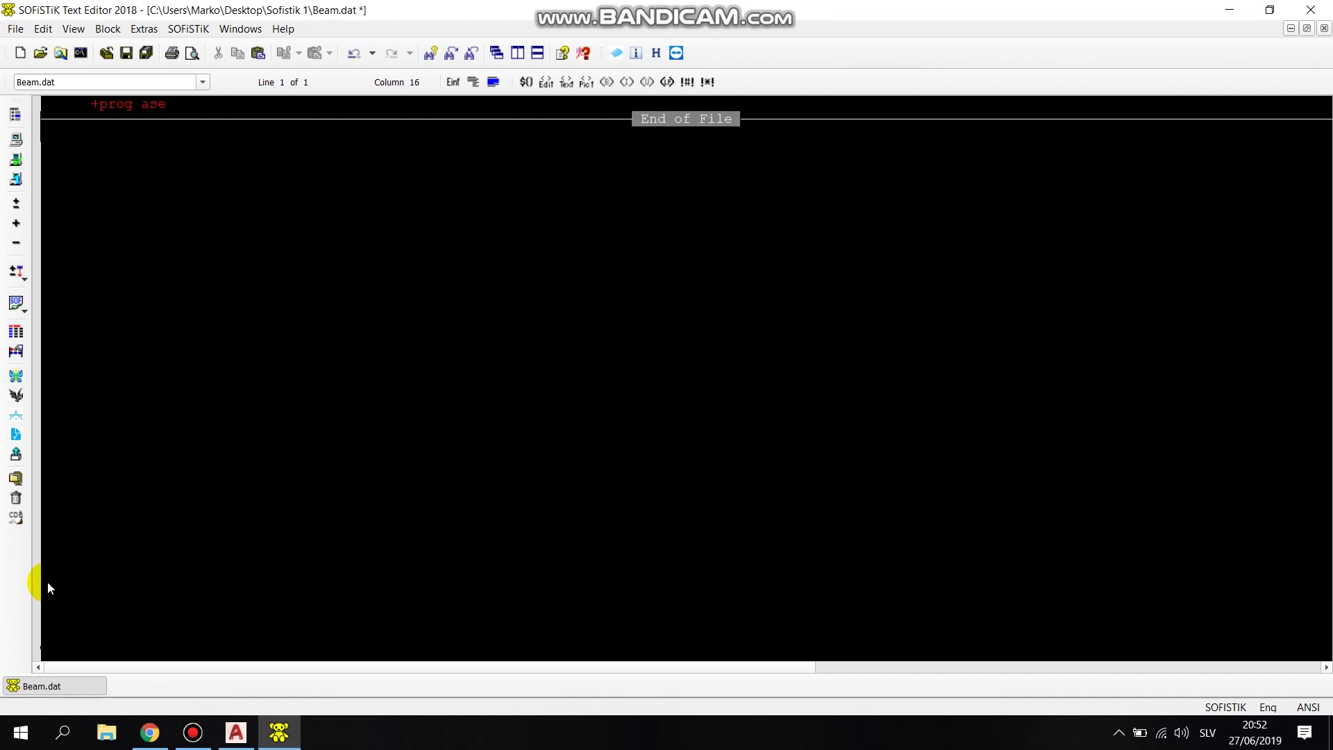
{"action": "key", "text": "Return"}
{"action": "type", "text": "head"}
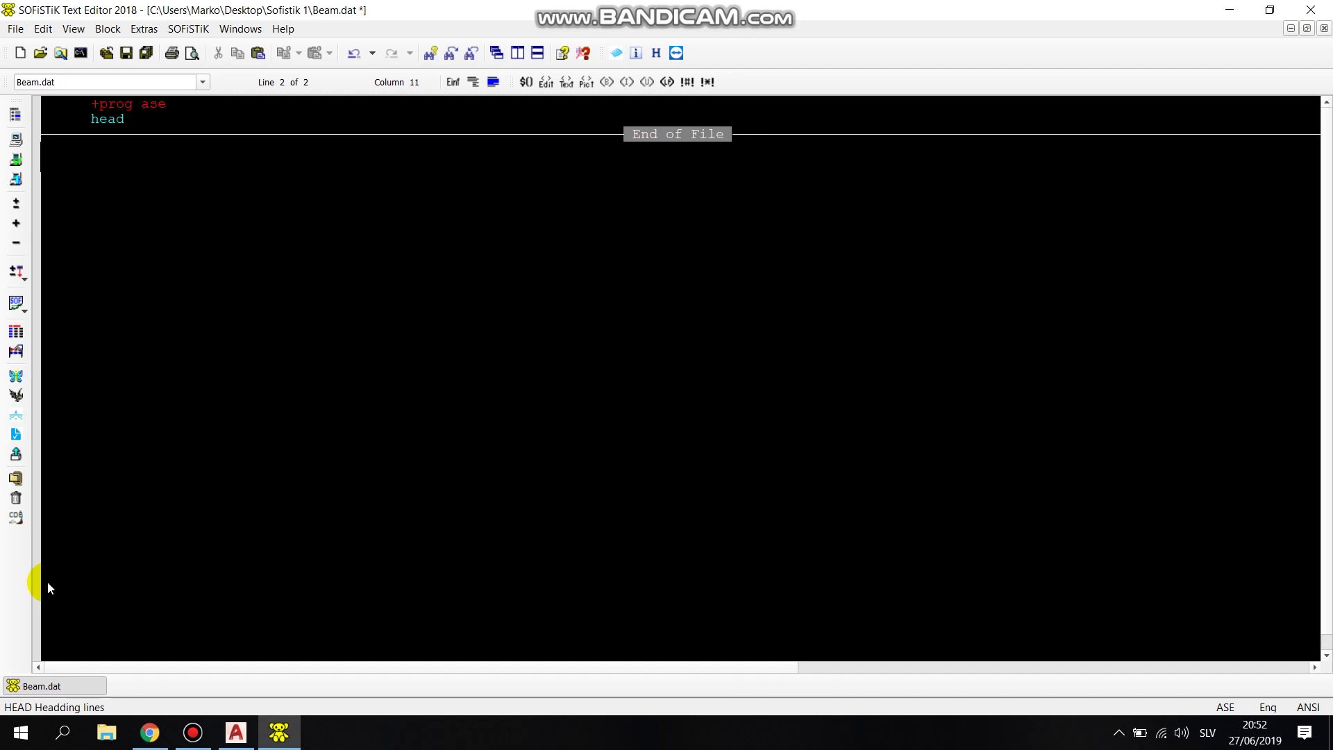
{"action": "key", "text": "Return"}
{"action": "type", "text": "LC 1 $loadcase"}
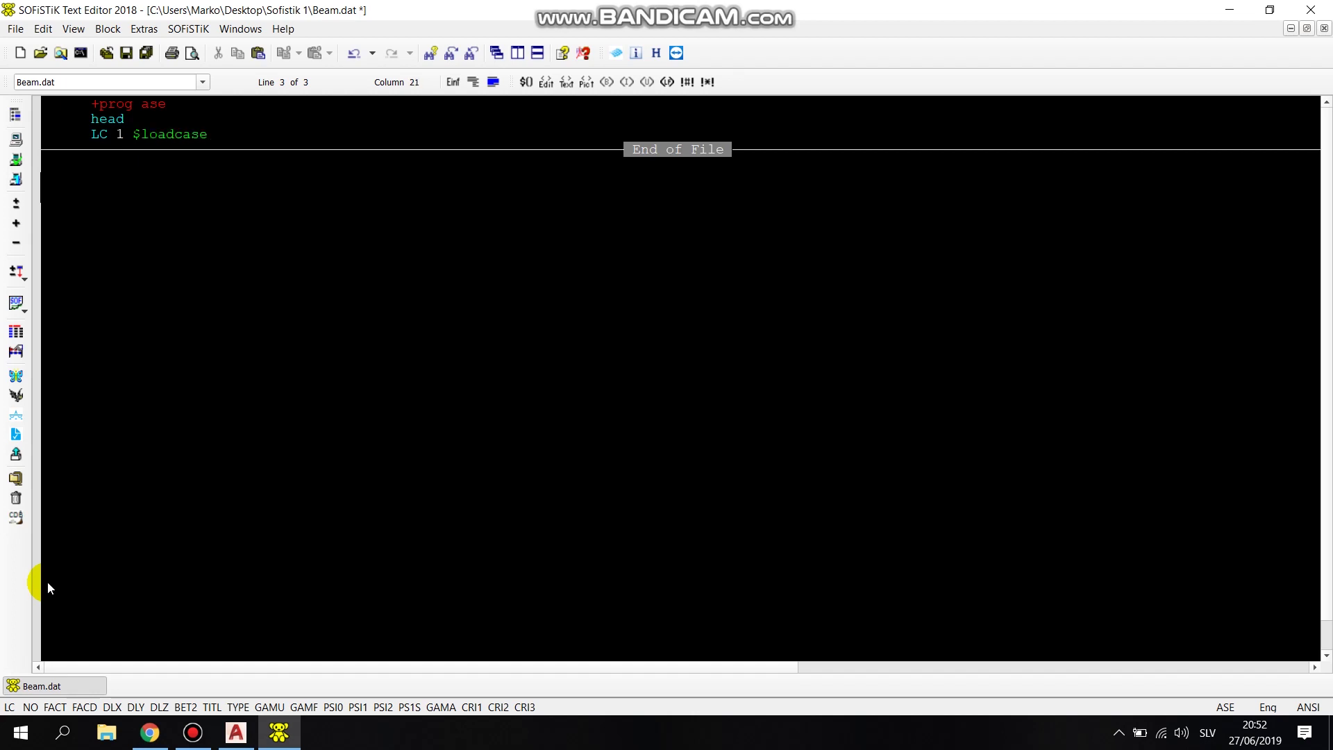
{"action": "key", "text": "Return"}
{"action": "type", "text": "end"}
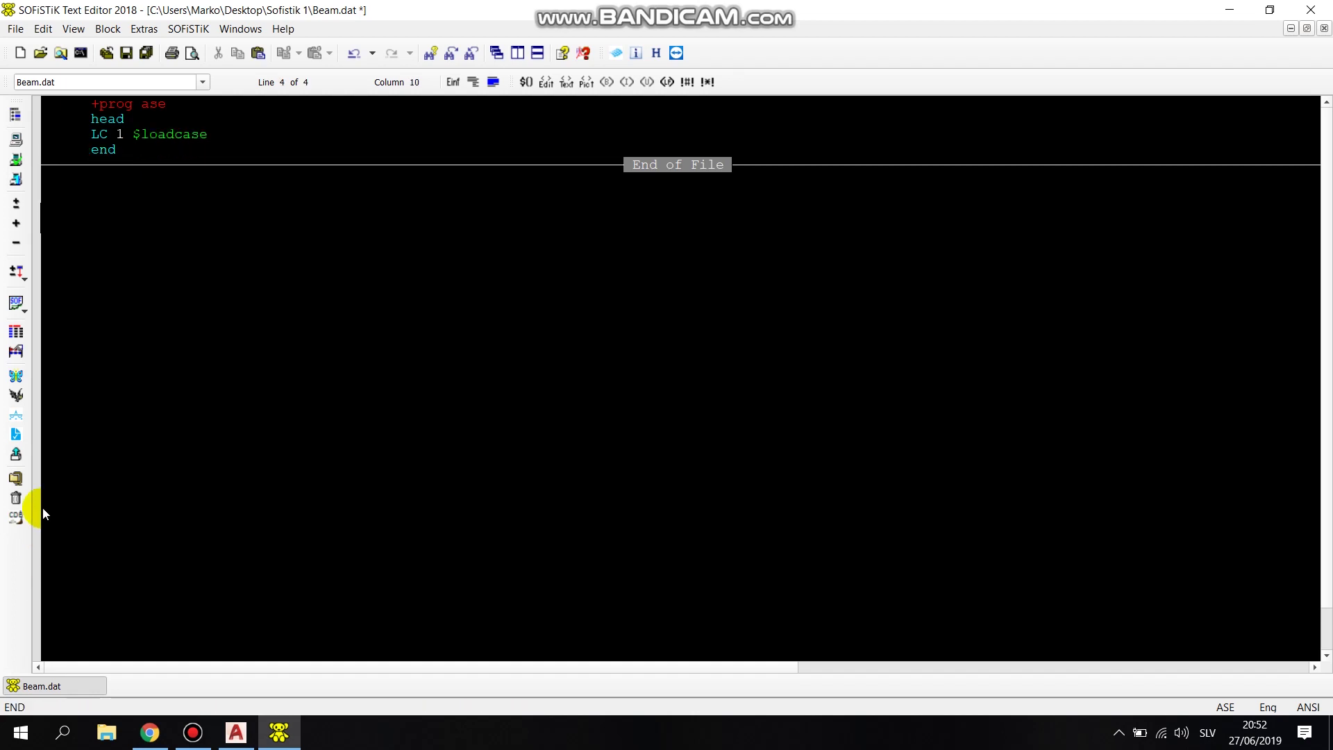
{"action": "left_click", "coordinate": [17, 162]}
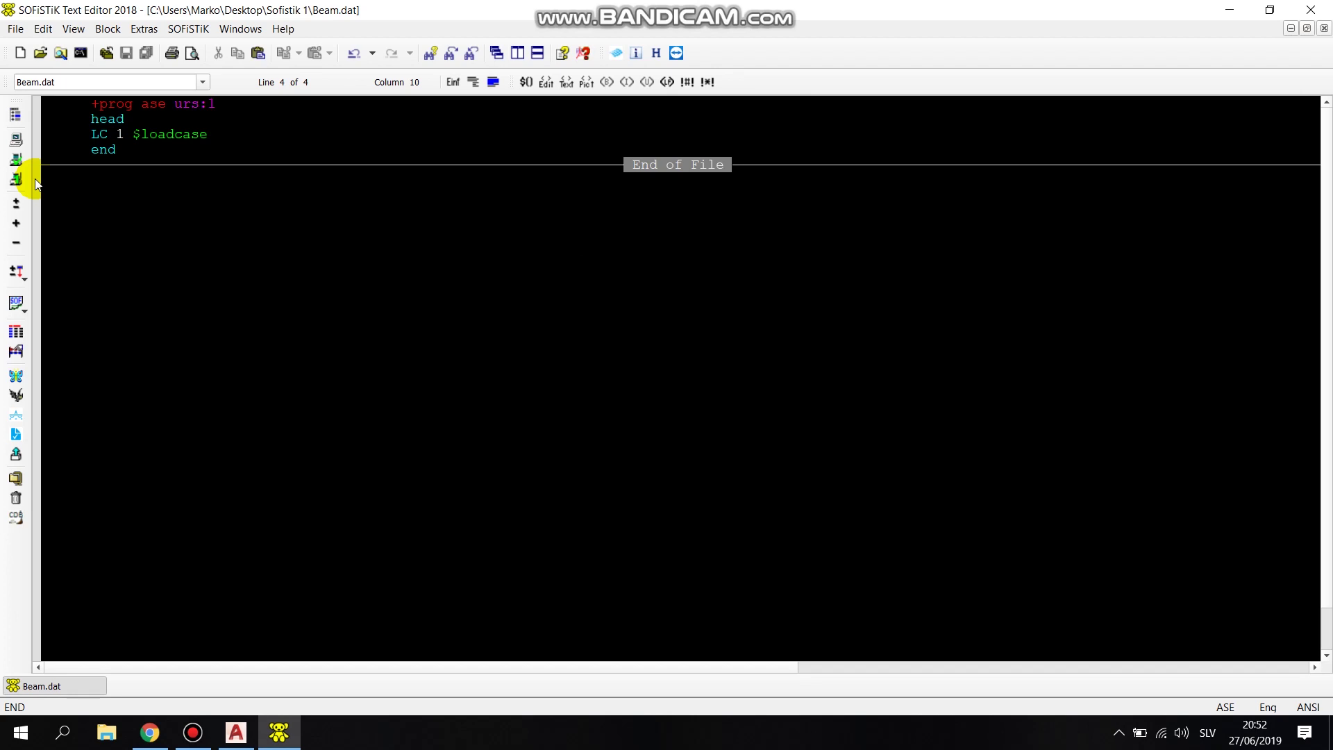
Open SOFiSTiK System Visualization, examine the beam's deformation under Loadcase 1 from several angles, and close the viewer.
{"action": "left_click", "coordinate": [17, 375]}
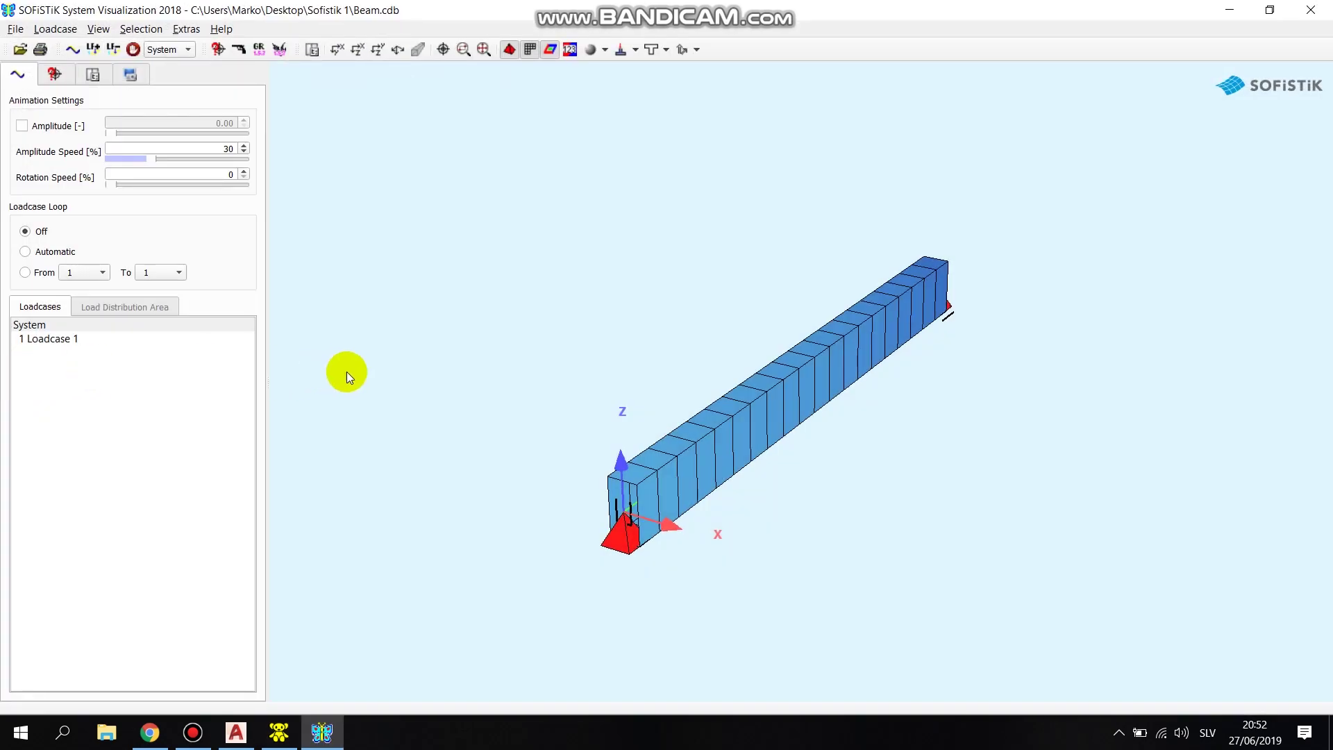
{"action": "left_click", "coordinate": [65, 338]}
{"action": "left_click_drag", "start_coordinate": [723, 467], "coordinate": [914, 515]}
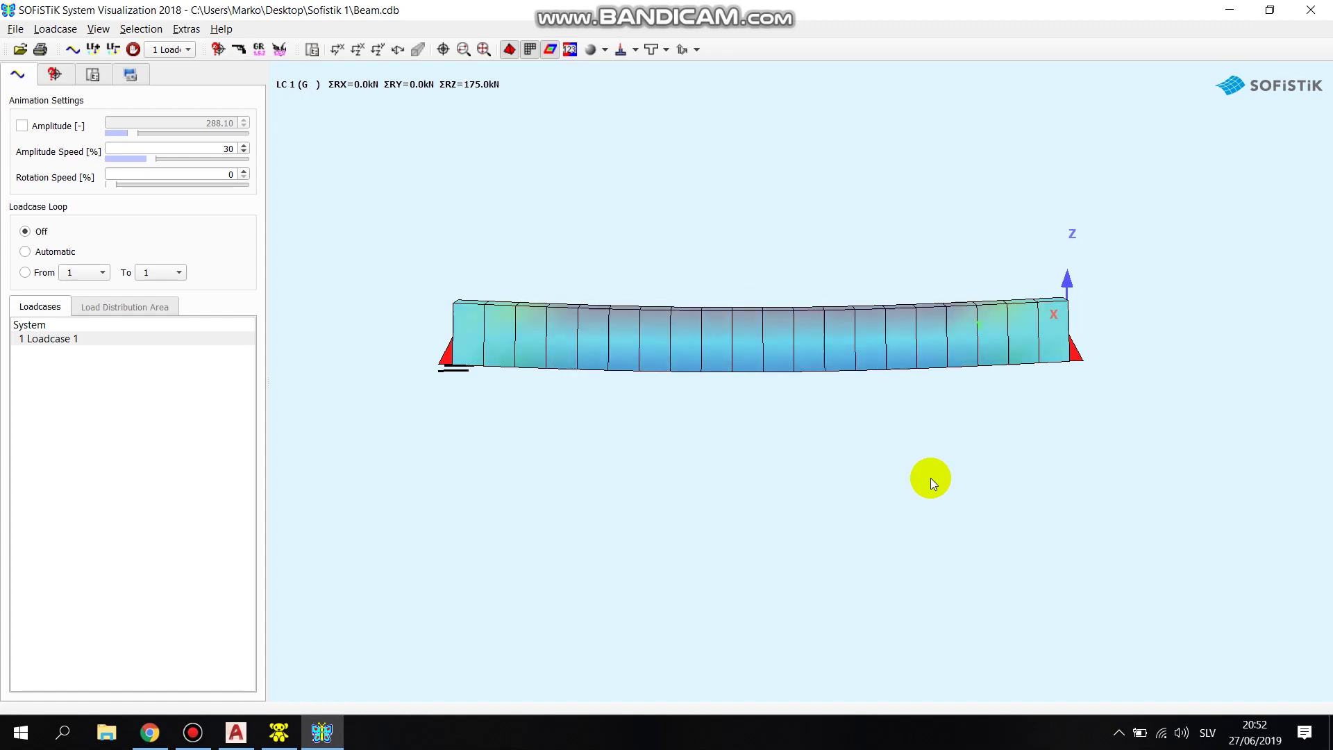
{"action": "left_click", "coordinate": [952, 454]}
{"action": "left_click_drag", "start_coordinate": [954, 456], "coordinate": [1242, 116]}
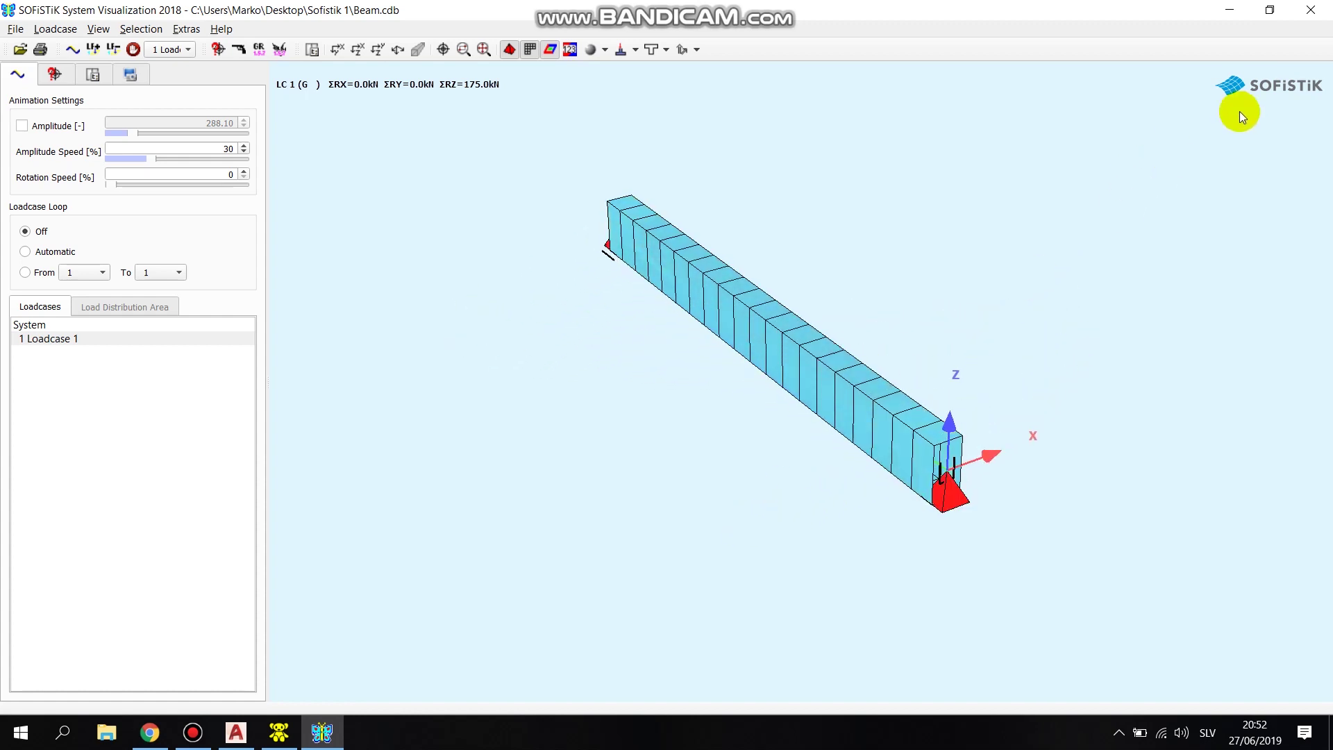
{"action": "left_click", "coordinate": [1311, 10]}
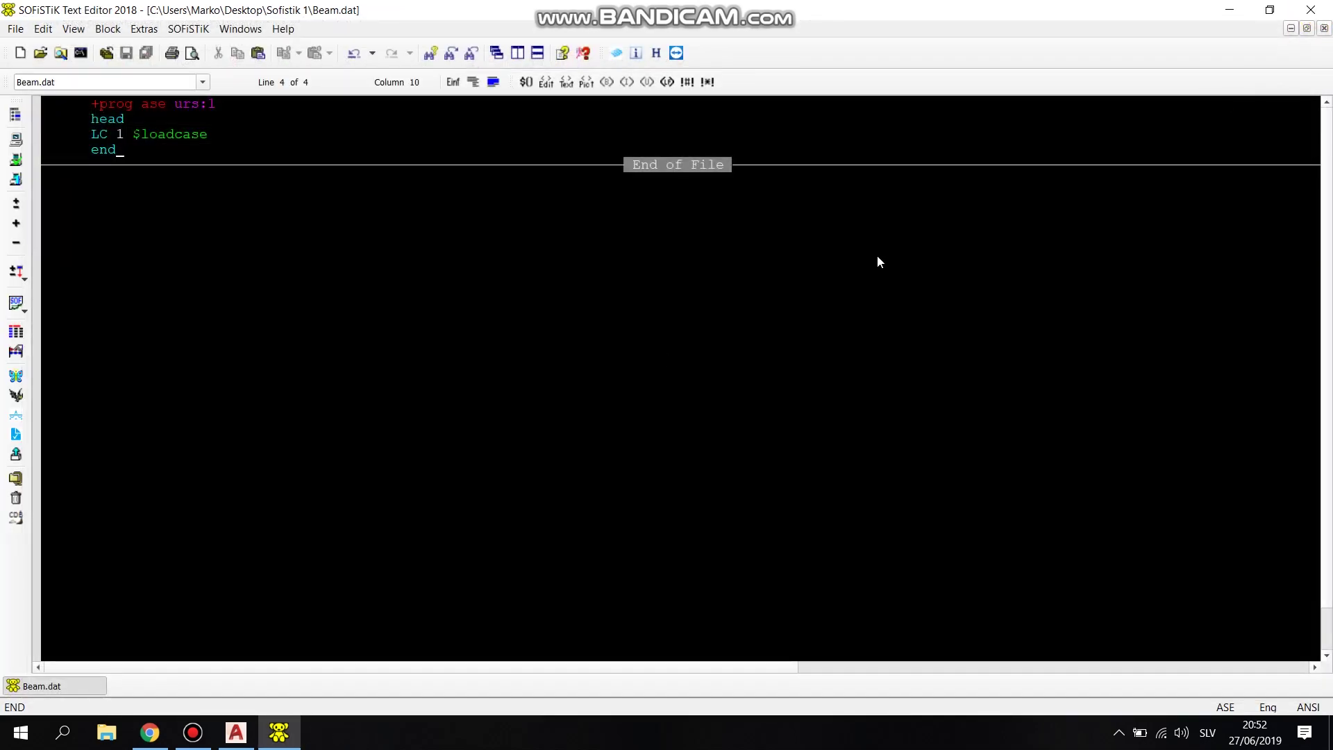
Open WinGraf, plot the bending moment My of the beam elements, and enlarge the diagram's value text.
{"action": "left_click", "coordinate": [22, 395]}
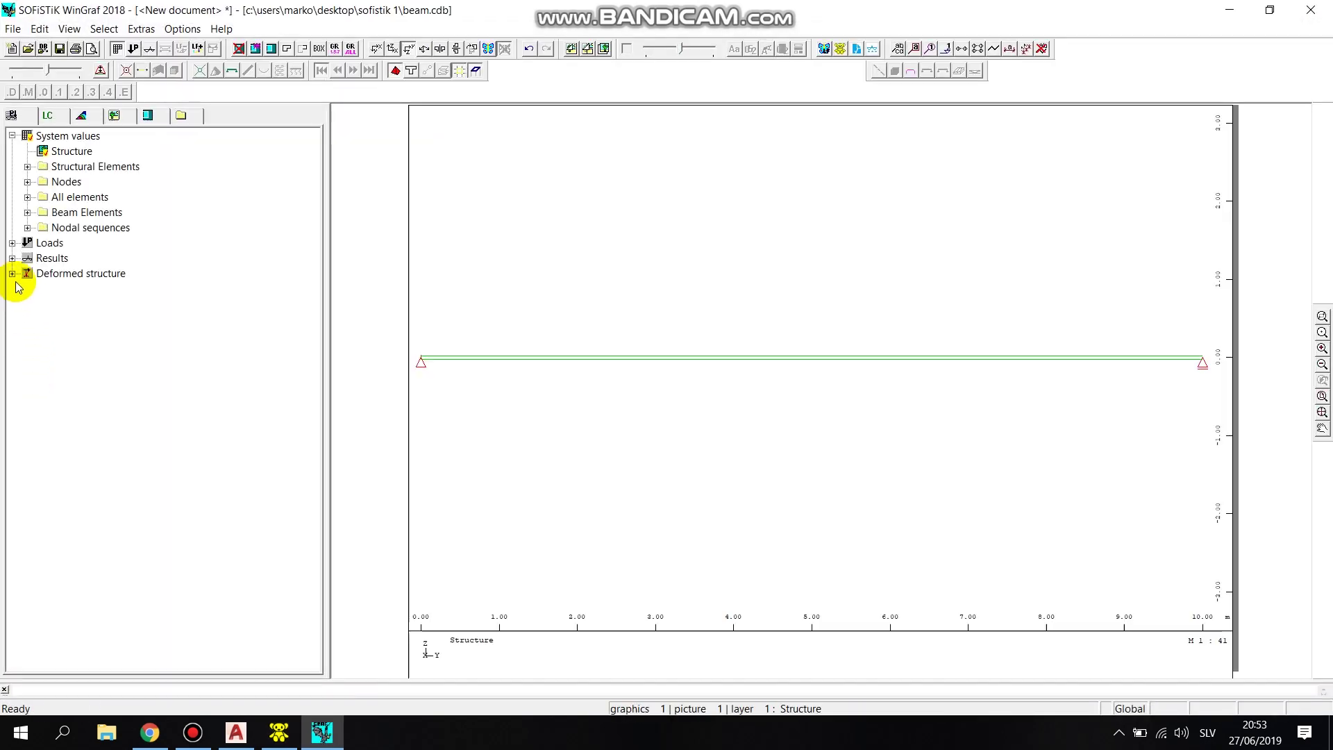
{"action": "left_click", "coordinate": [13, 258]}
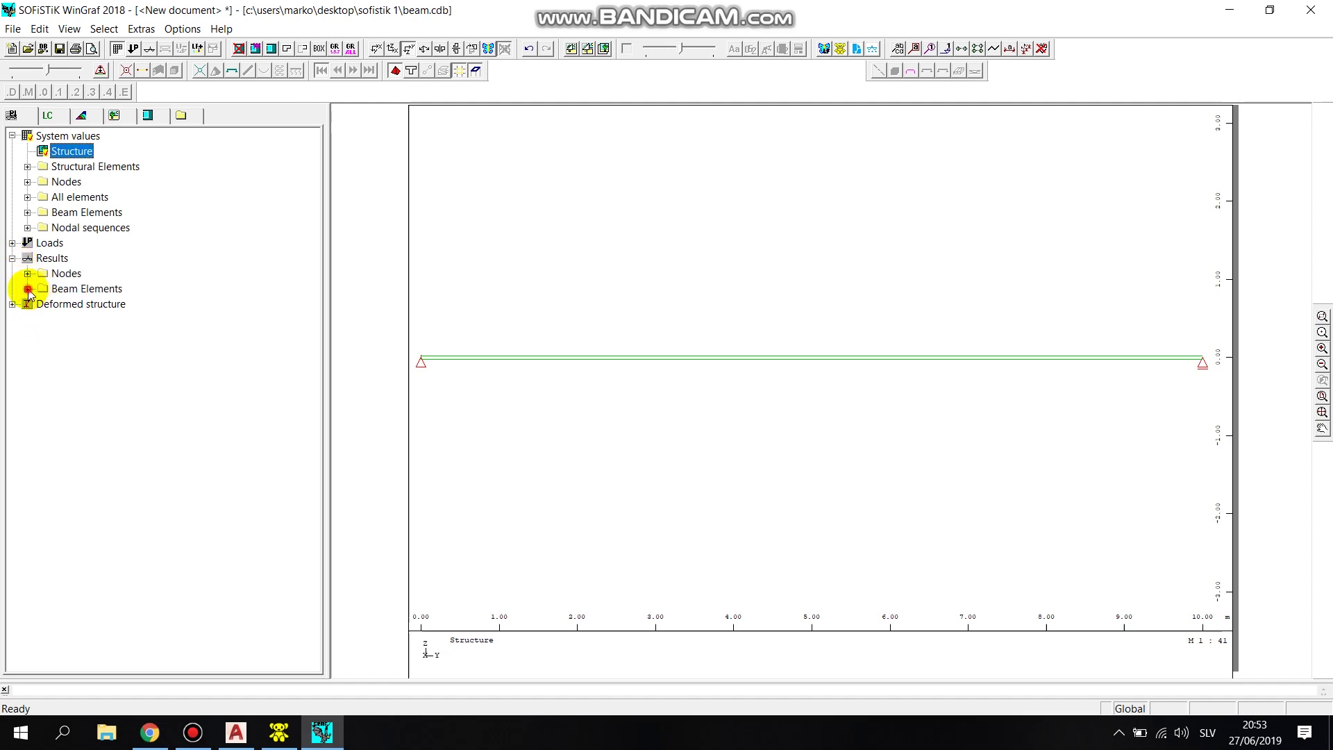
{"action": "left_click", "coordinate": [28, 289]}
{"action": "left_click", "coordinate": [43, 304]}
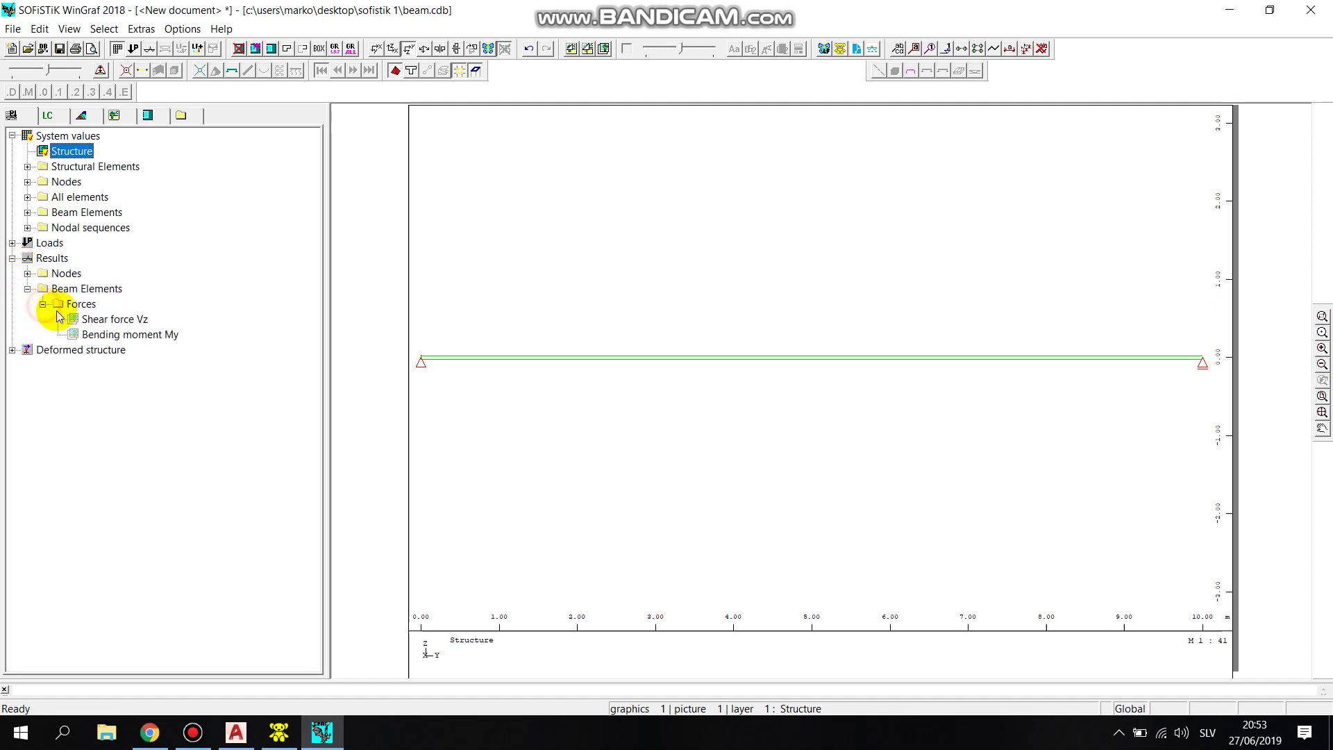
{"action": "left_click", "coordinate": [87, 335]}
{"action": "scroll", "coordinate": [797, 346], "scroll_direction": "up", "scroll_amount": 3}
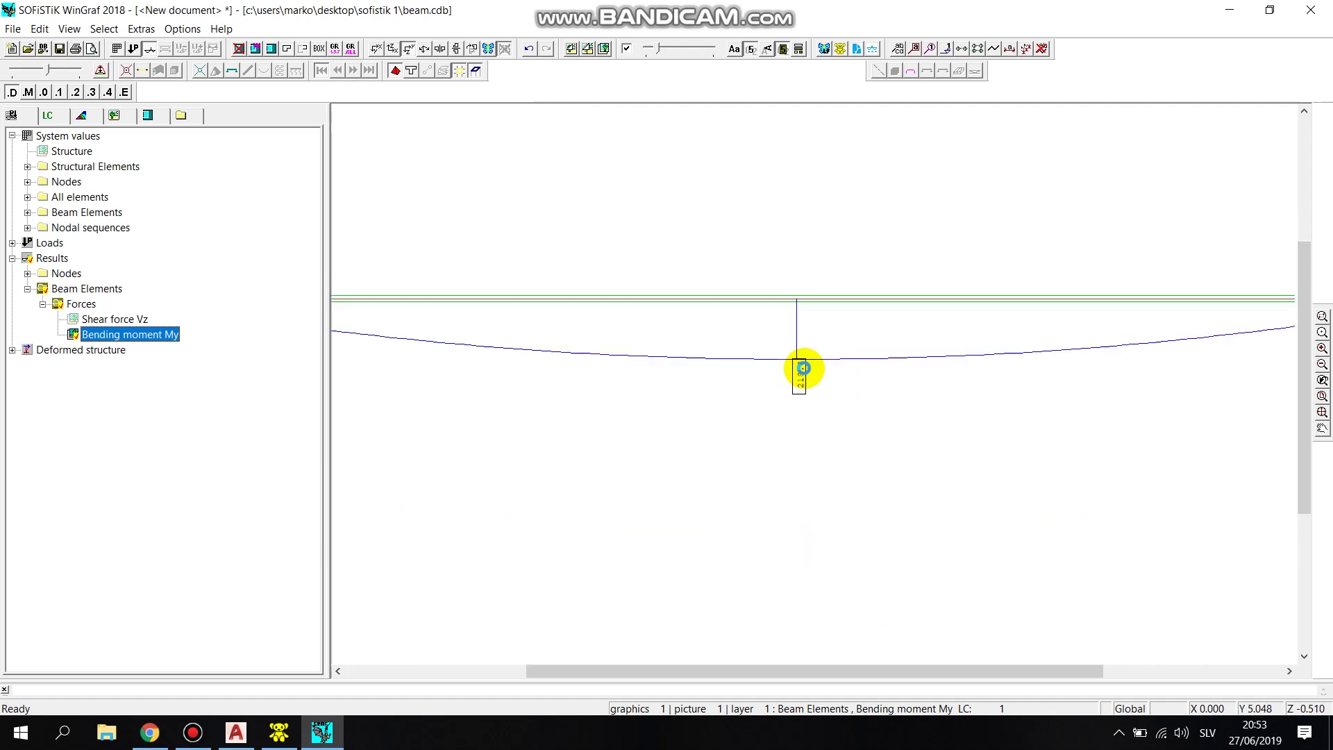
{"action": "scroll", "coordinate": [815, 382], "scroll_direction": "down", "scroll_amount": 1}
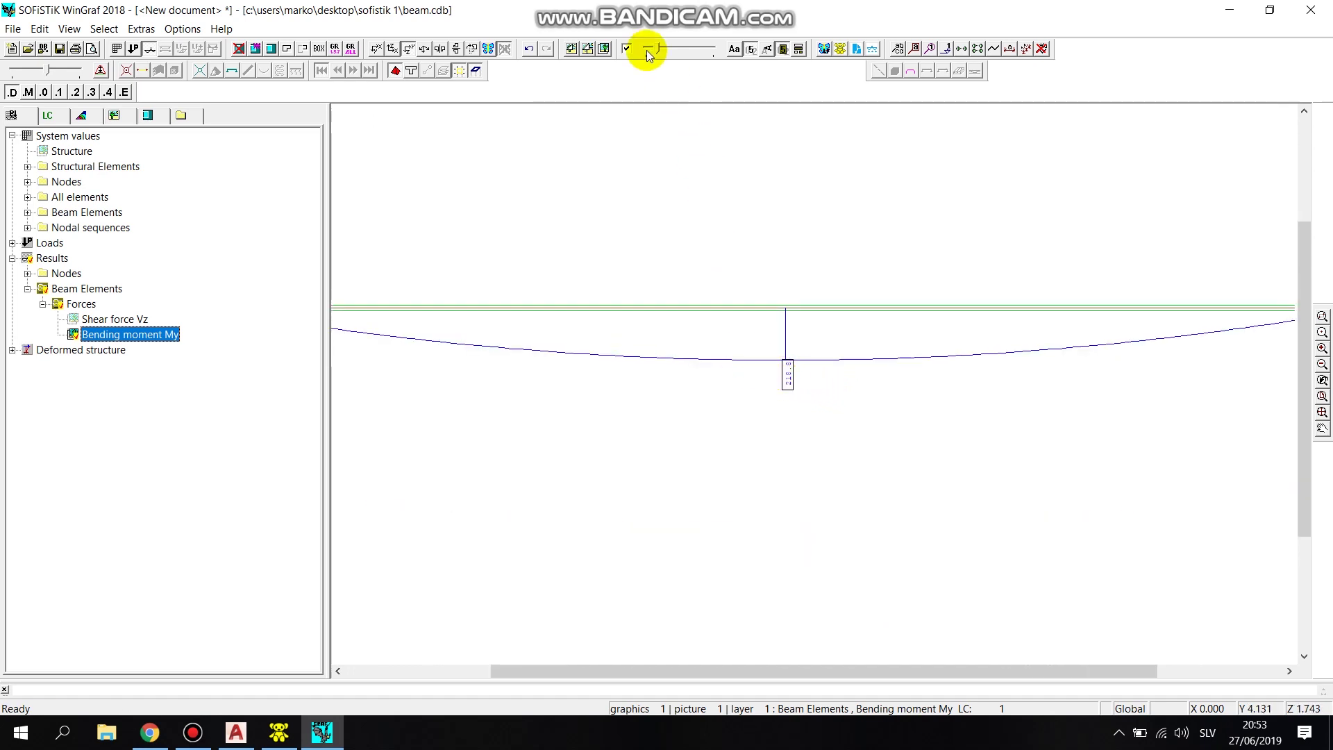
{"action": "left_click_drag", "start_coordinate": [656, 50], "coordinate": [670, 65]}
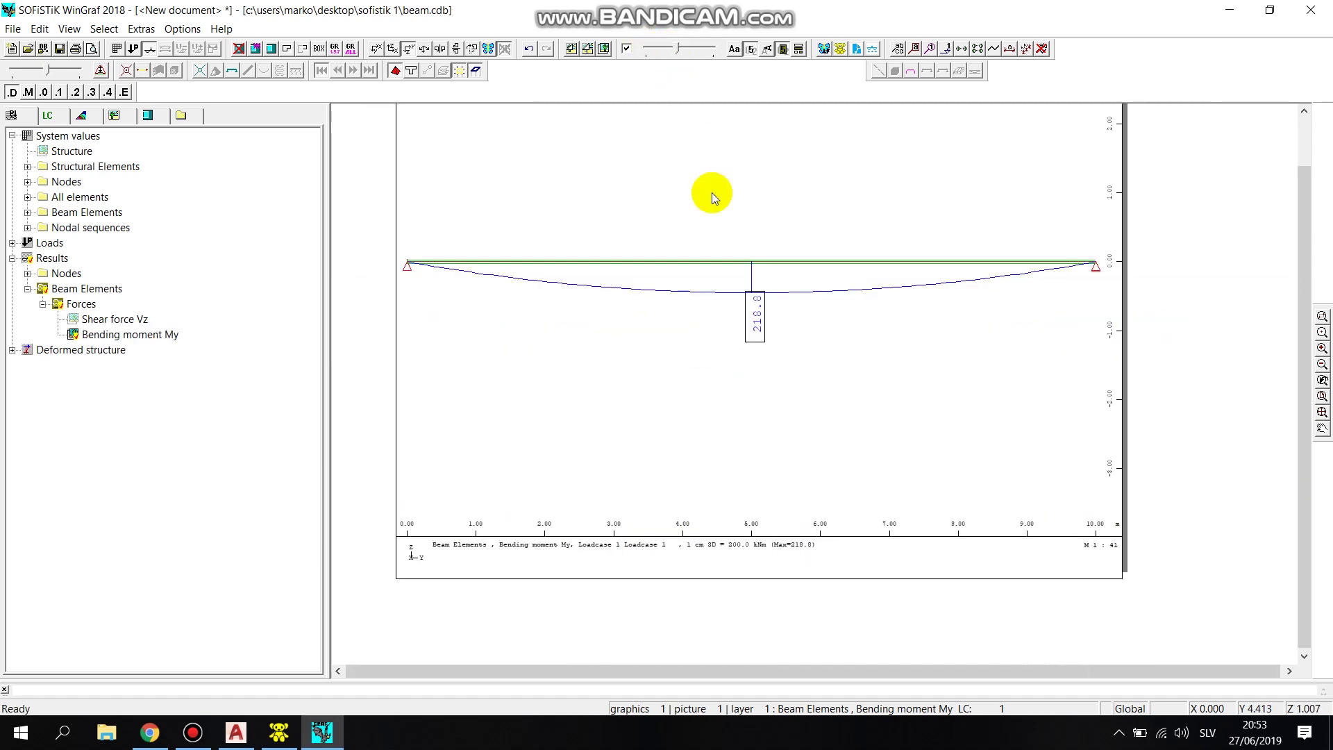